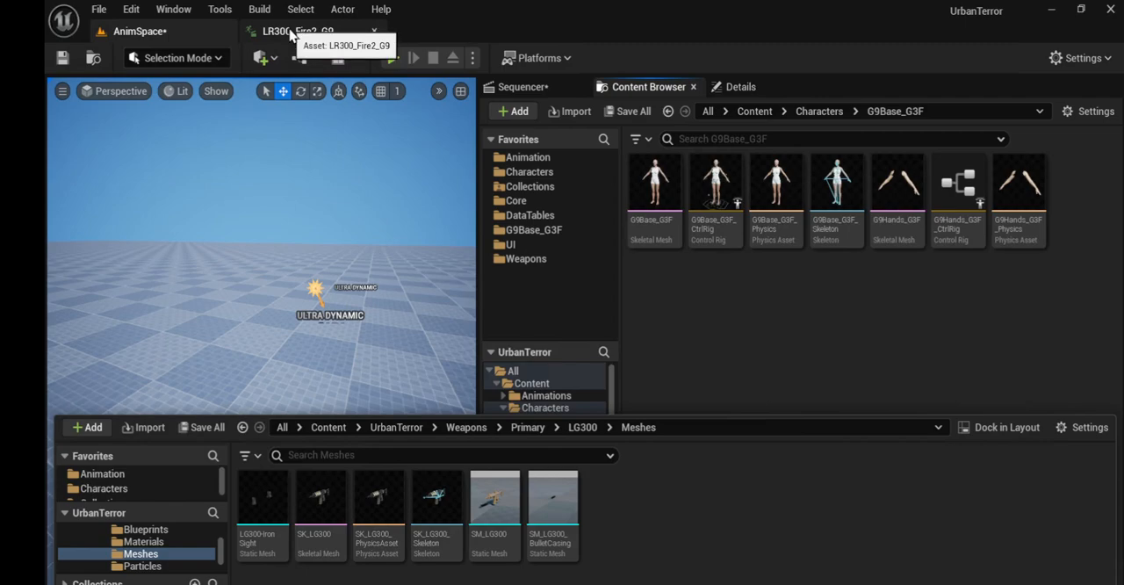
Step: Close the open LR300_Fire2_G9 animation asset and return to the AnimSpace level
{"action": "left_click", "coordinate": [291, 32]}
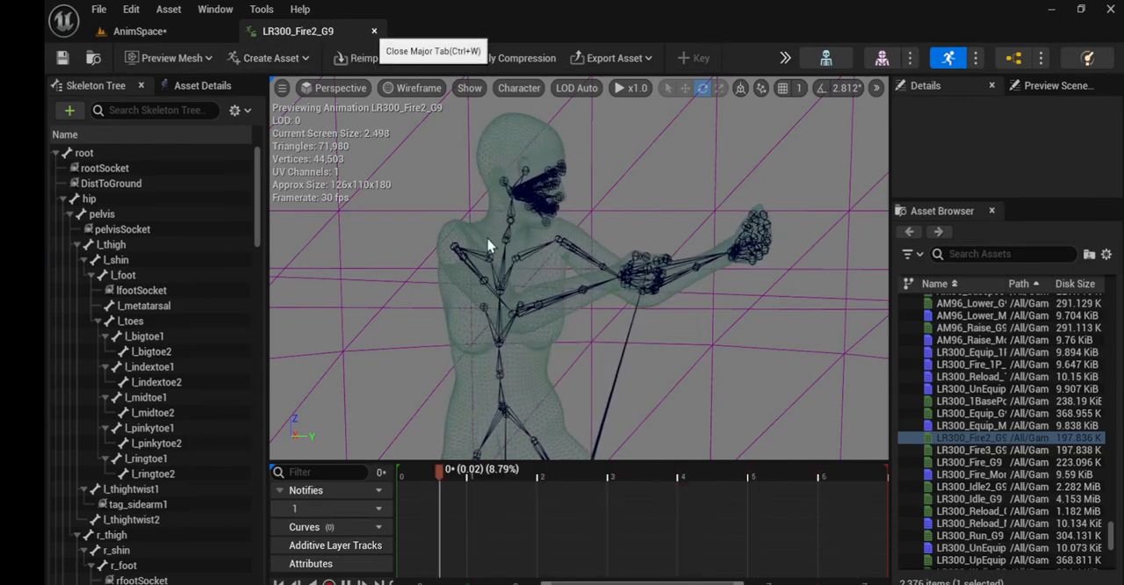
{"action": "left_click", "coordinate": [374, 32]}
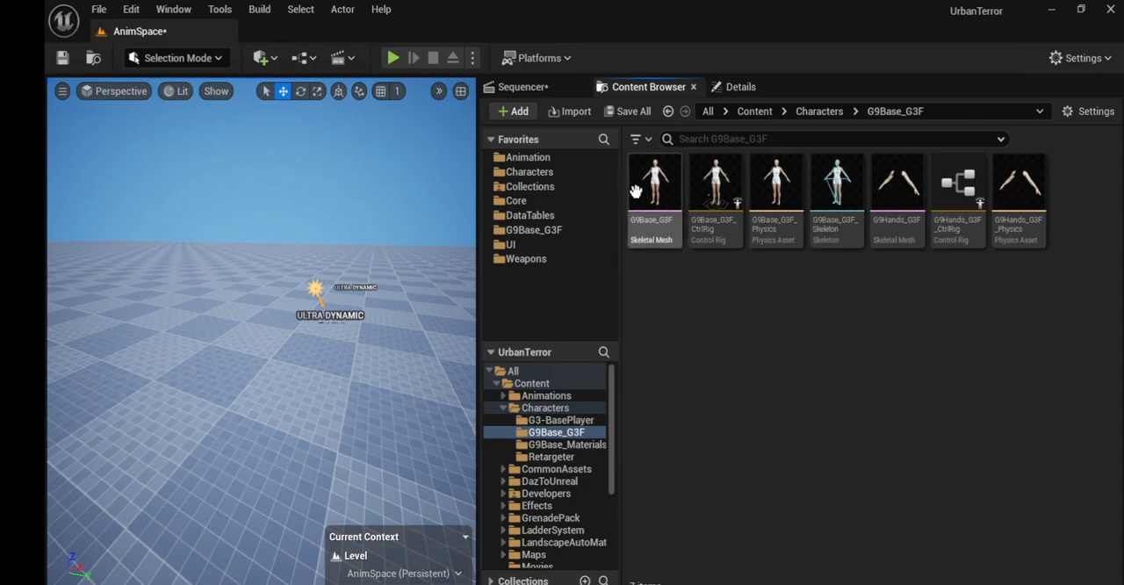
Step: Place the G9Base_G3F skeletal mesh in the level, with the editor in Animation mode and the mesh's location reset to default
{"action": "left_click_drag", "start_coordinate": [654, 189], "coordinate": [311, 319]}
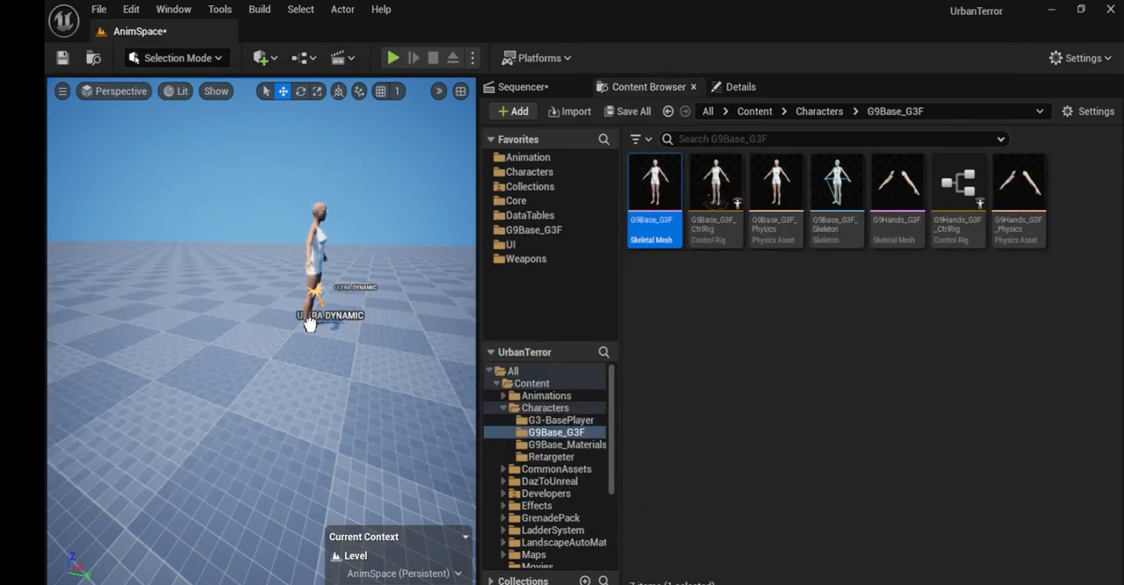
{"action": "left_click", "coordinate": [219, 58]}
{"action": "left_click", "coordinate": [193, 201]}
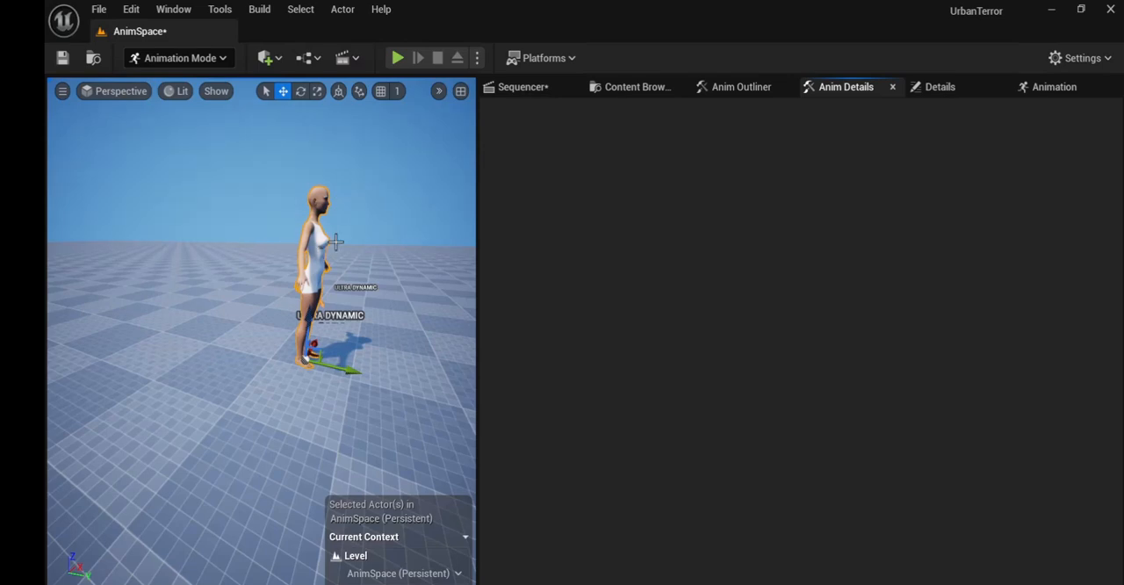
{"action": "left_click", "coordinate": [953, 90]}
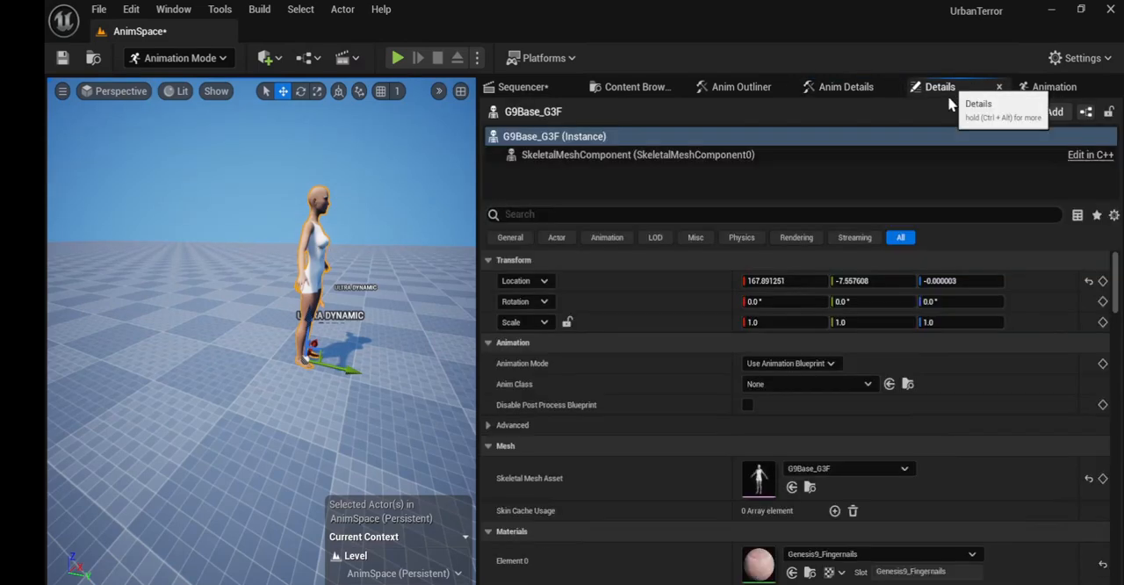
{"action": "left_click", "coordinate": [1089, 281]}
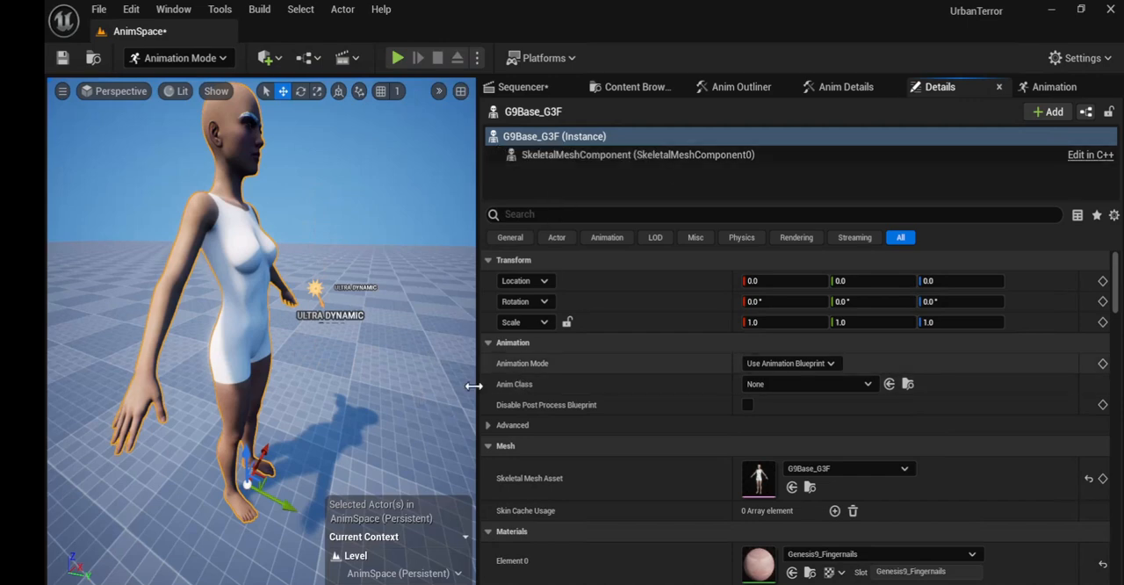
Step: Place the SK_LG300 skeletal mesh from the LG300 Meshes folder in the level and reset its location to default
{"action": "key", "text": "ctrl+space"}
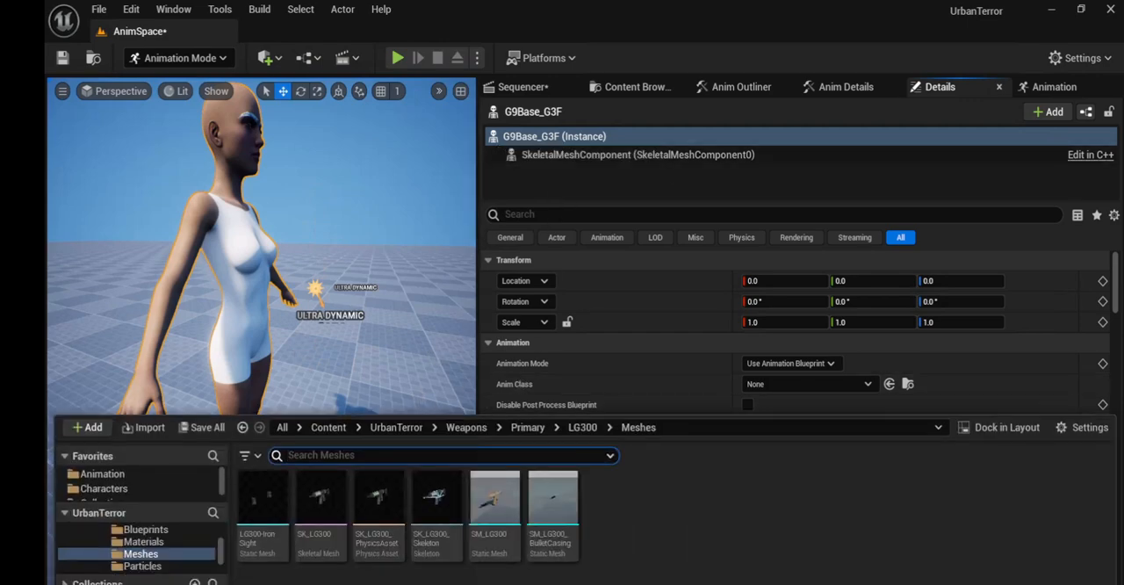
{"action": "mouse_move", "coordinate": [315, 502]}
{"action": "left_click_drag", "start_coordinate": [315, 503], "coordinate": [359, 389]}
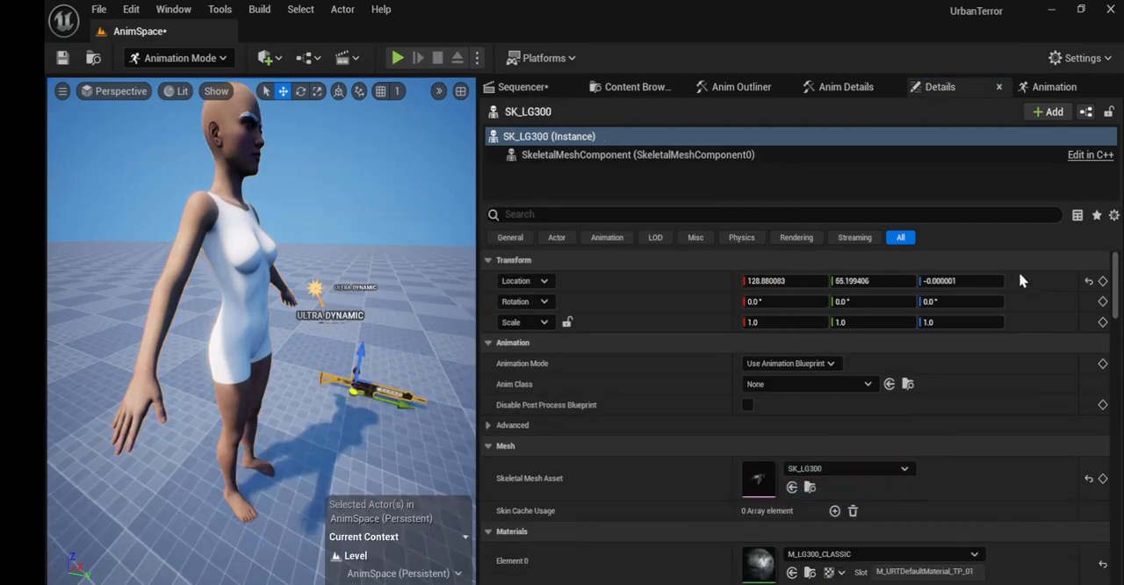
{"action": "left_click", "coordinate": [1089, 281]}
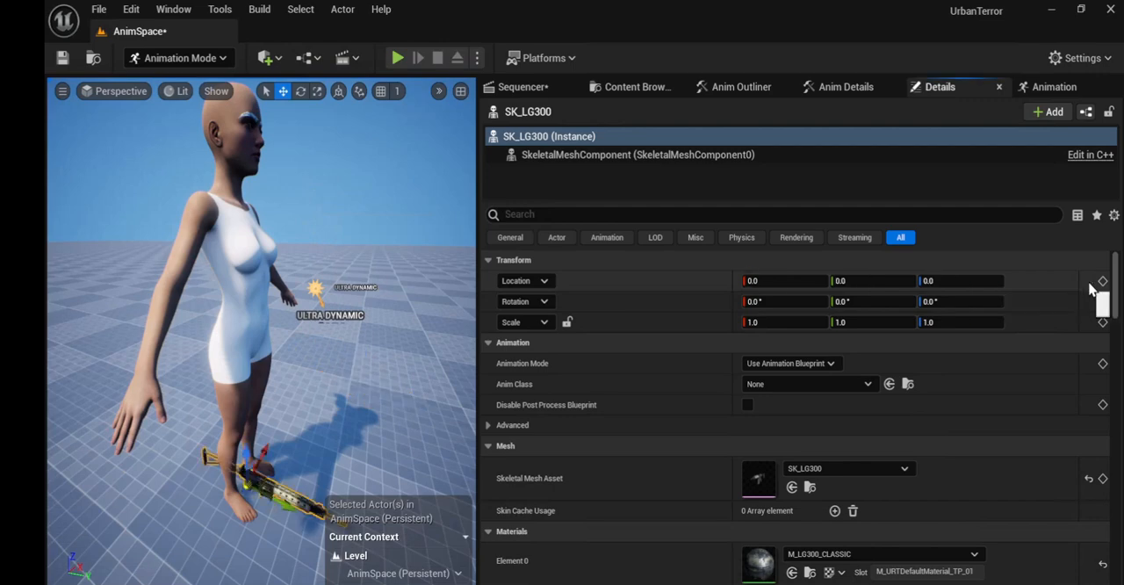
Step: Add the G9Base_G3F character actor to the AnimSequence level sequence
{"action": "left_click", "coordinate": [525, 88]}
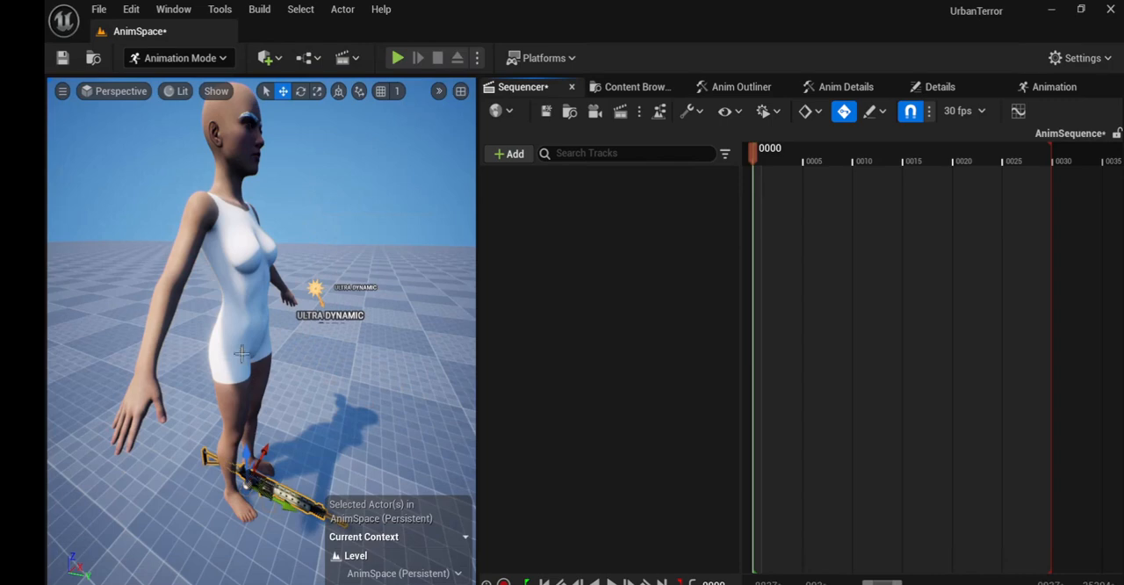
{"action": "left_click", "coordinate": [246, 308]}
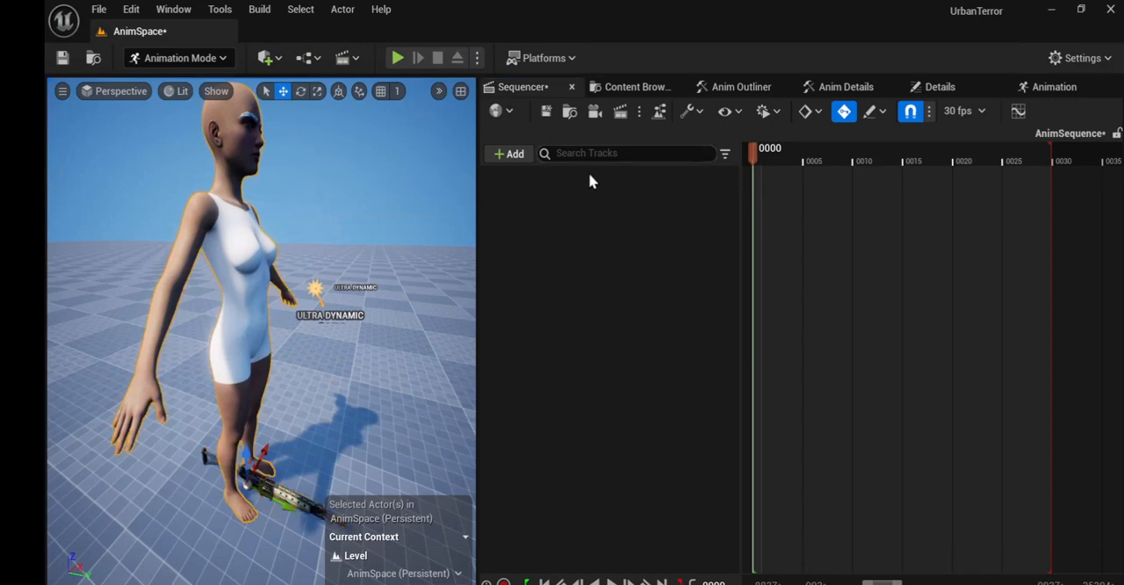
{"action": "left_click", "coordinate": [512, 155]}
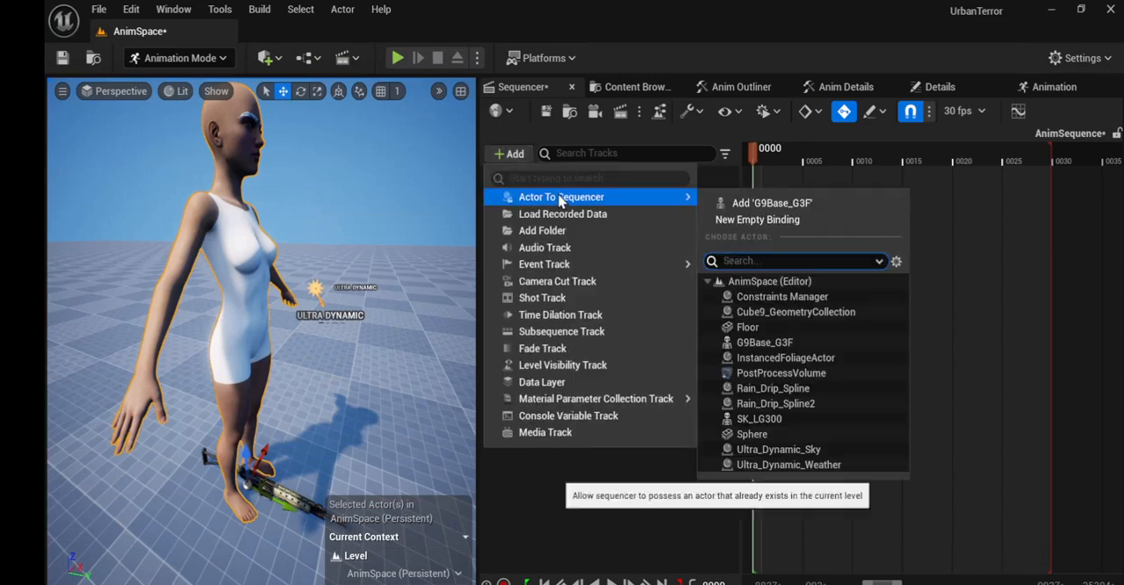
{"action": "mouse_move", "coordinate": [675, 199]}
{"action": "left_click", "coordinate": [732, 201]}
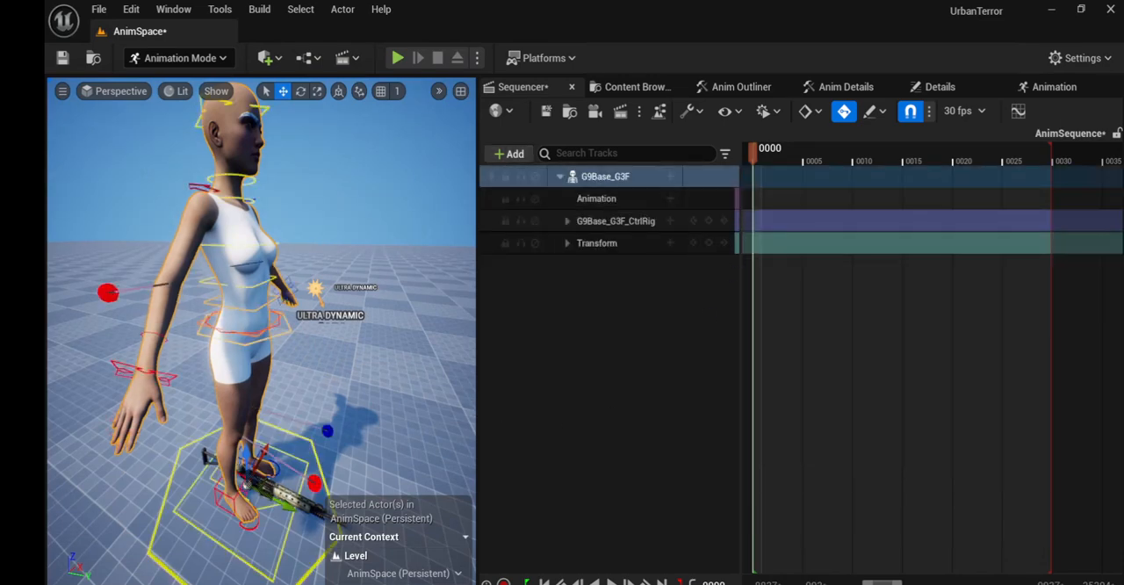
Step: Add the SK_LG300 weapon actor to the level sequence
{"action": "left_click", "coordinate": [285, 497]}
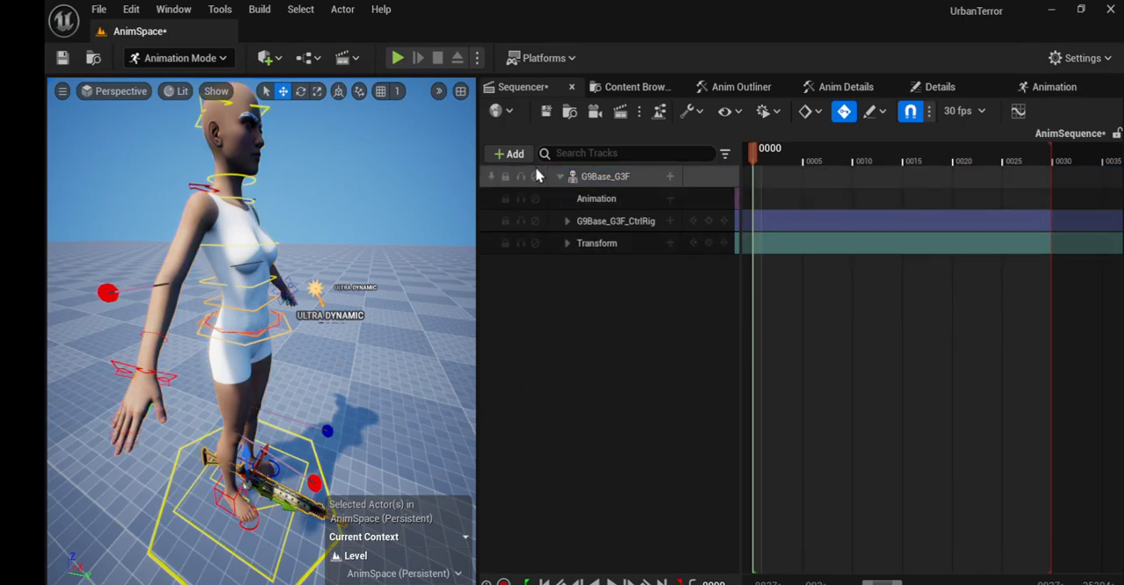
{"action": "left_click", "coordinate": [511, 154]}
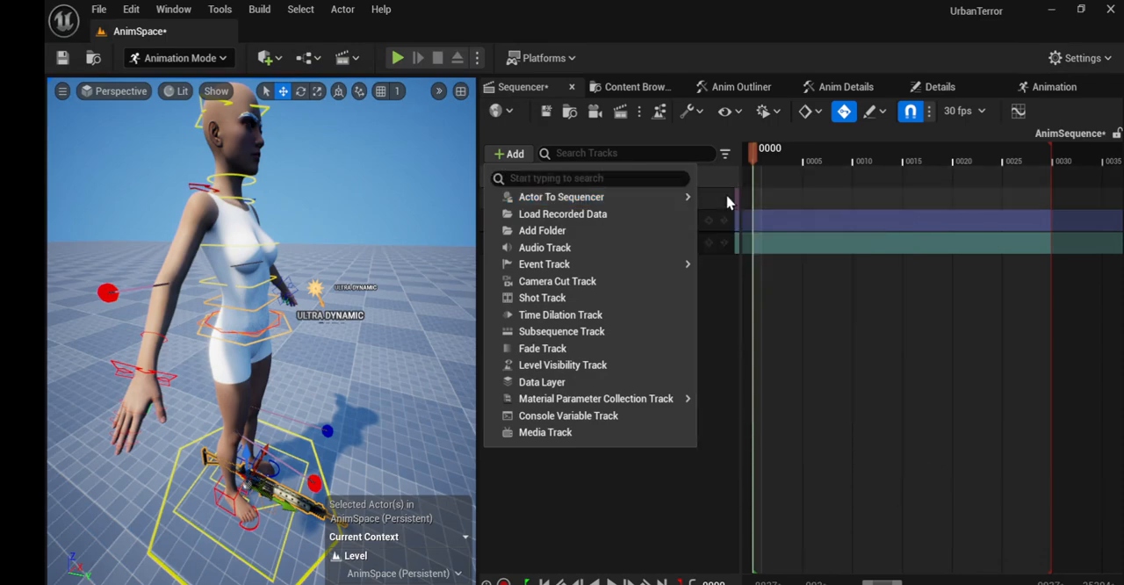
{"action": "mouse_move", "coordinate": [672, 198]}
{"action": "left_click", "coordinate": [727, 203]}
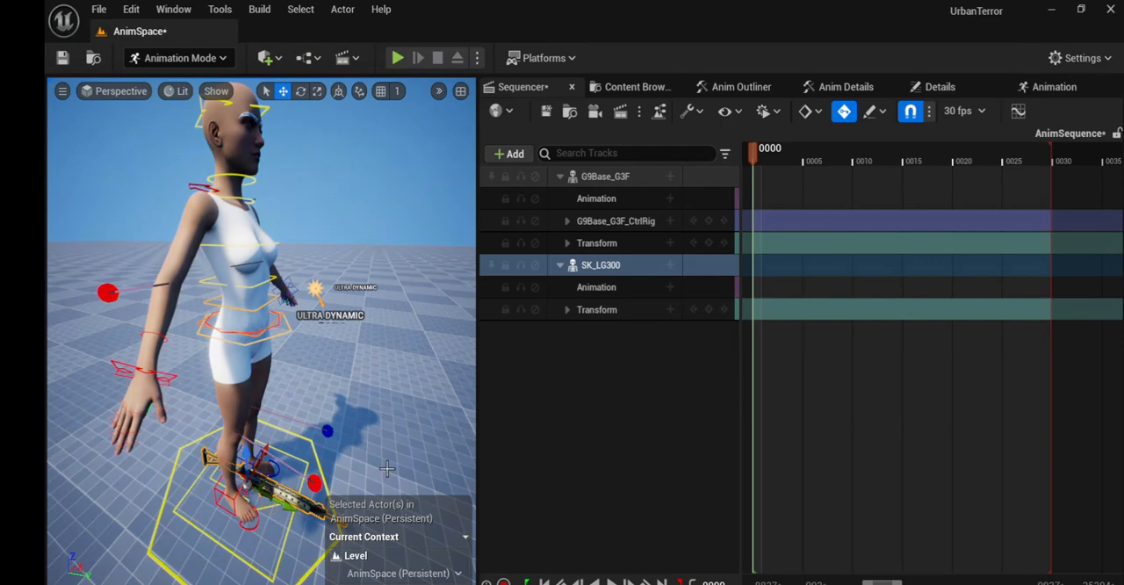
Step: Delete the G9Base_G3F_CtrlRig track from the character in the sequence
{"action": "left_click", "coordinate": [605, 227]}
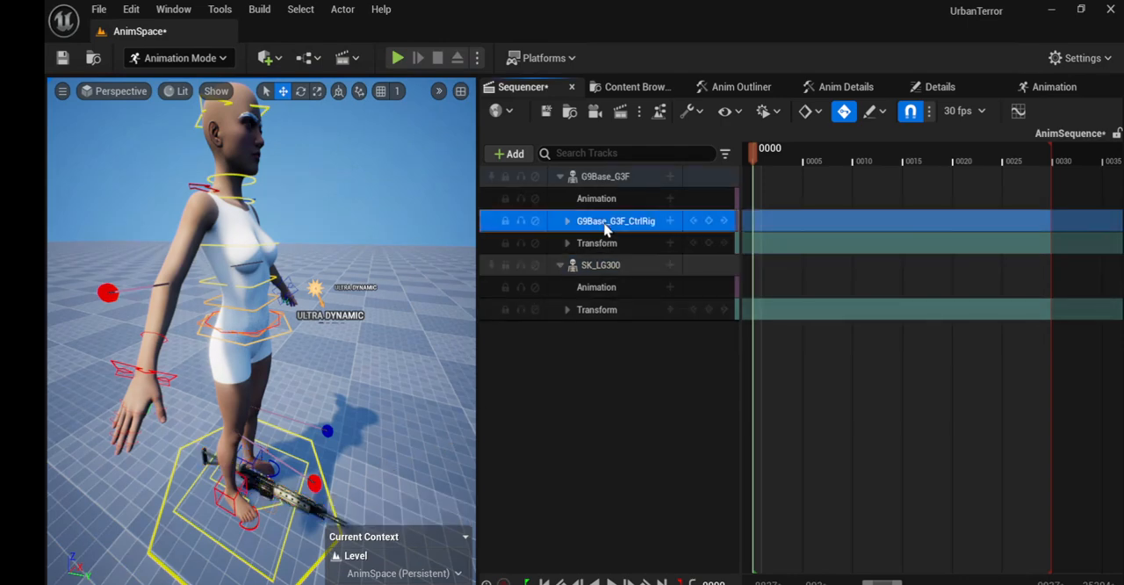
{"action": "key", "text": "Delete"}
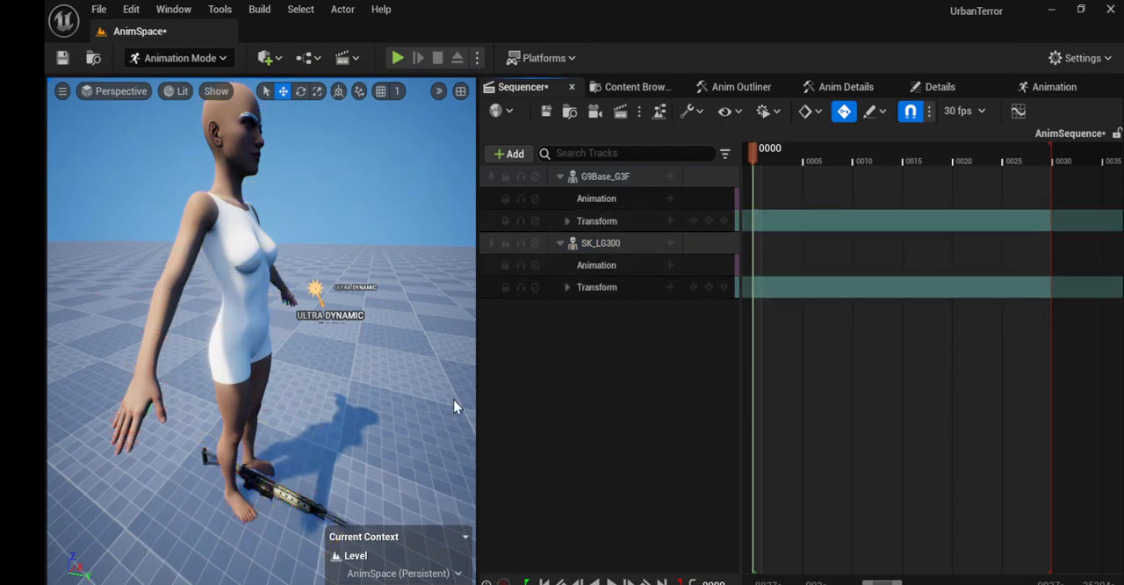
Step: Give SK_LG300 an Attach track that binds it to G9Base_G3F at the WeaponPoint socket
{"action": "left_click", "coordinate": [254, 484]}
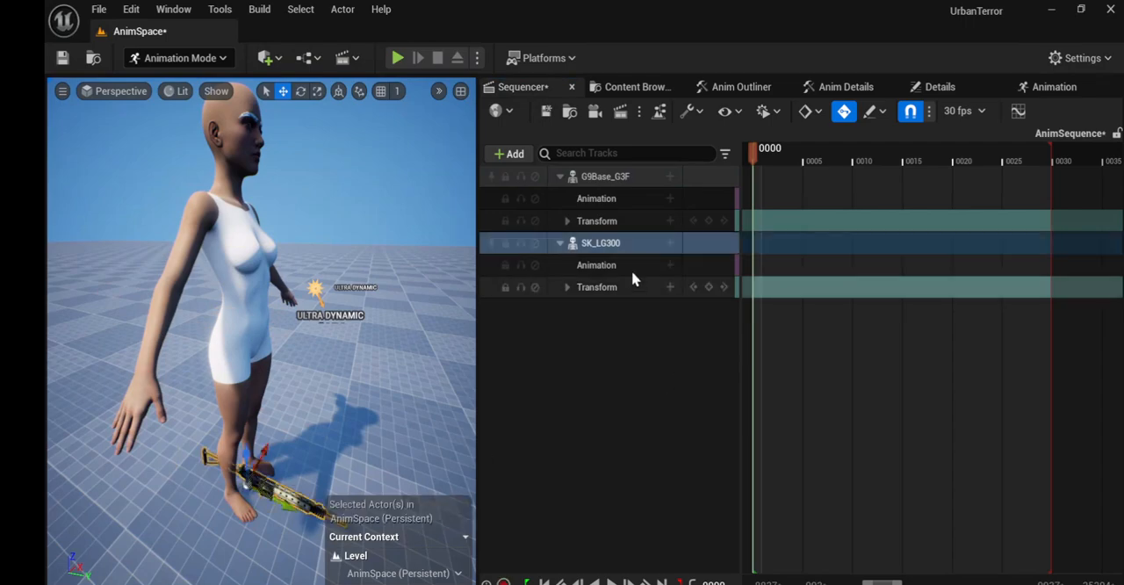
{"action": "left_click", "coordinate": [669, 245]}
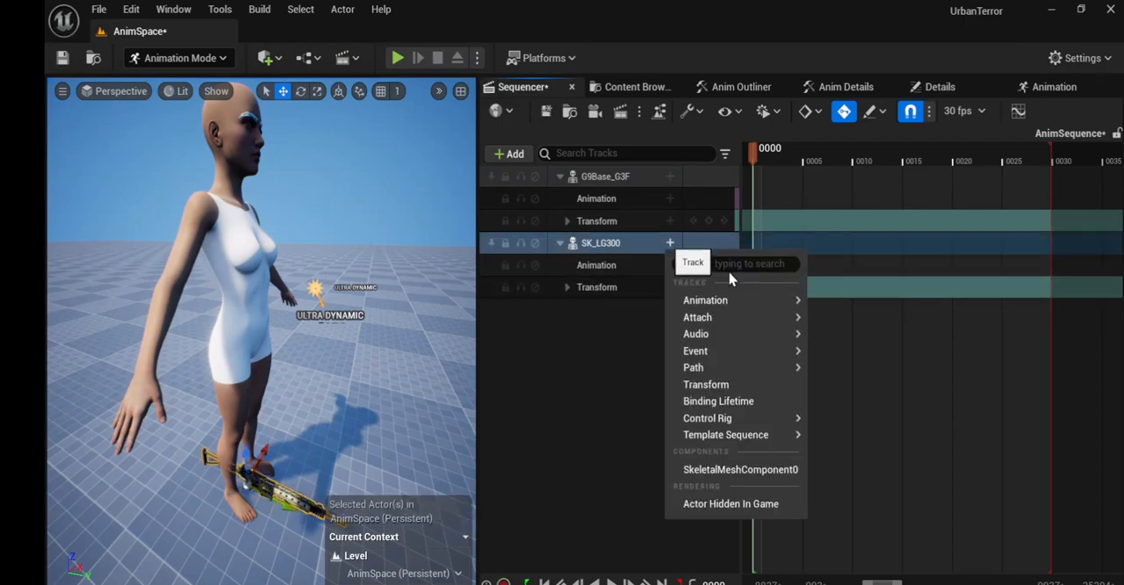
{"action": "mouse_move", "coordinate": [724, 371]}
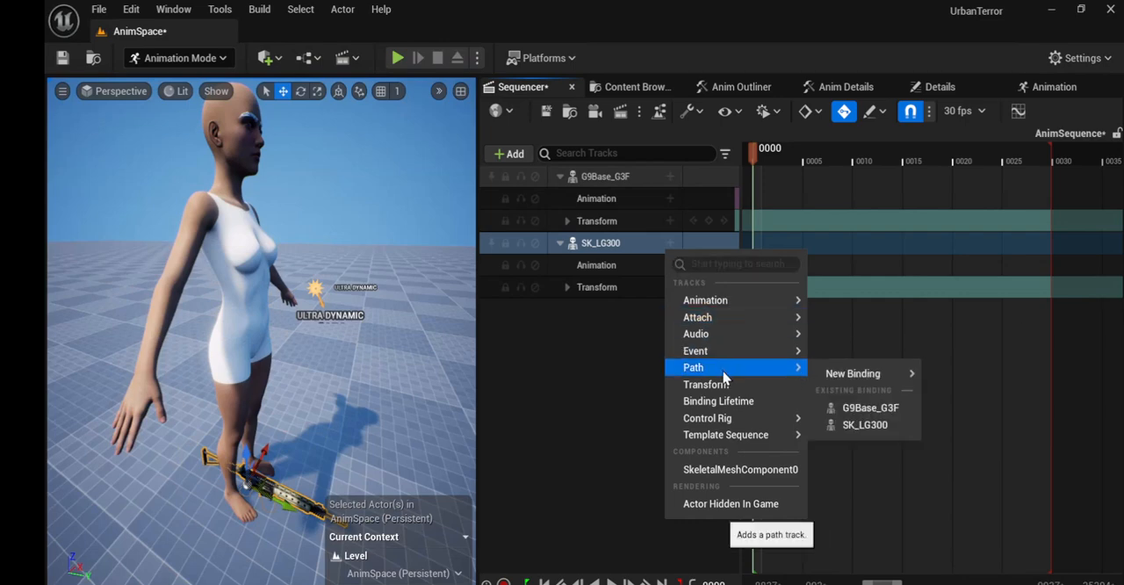
{"action": "mouse_move", "coordinate": [722, 421]}
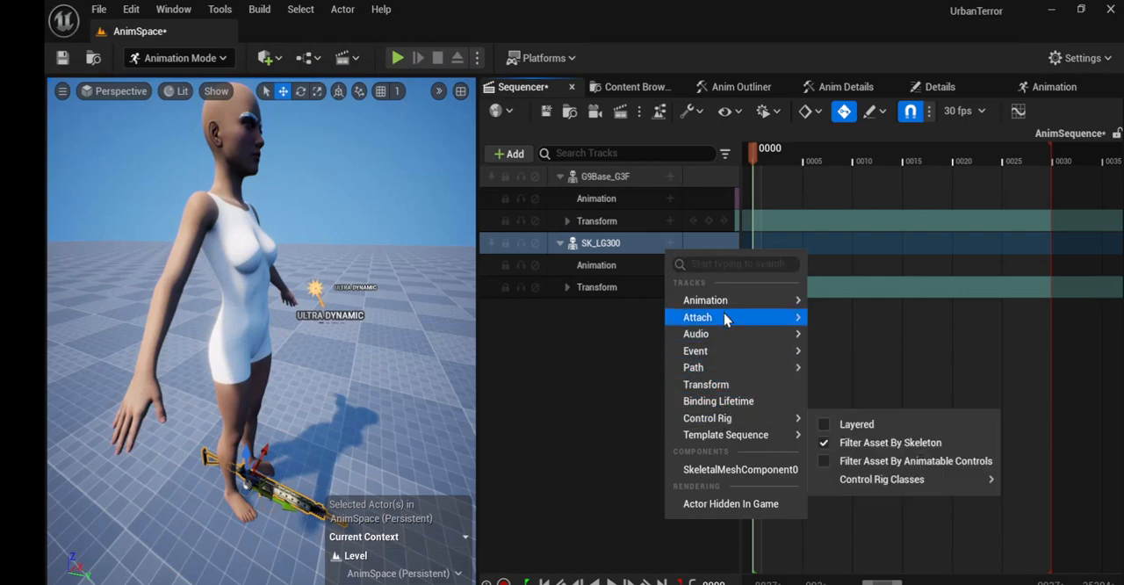
{"action": "mouse_move", "coordinate": [727, 319]}
{"action": "left_click", "coordinate": [874, 357]}
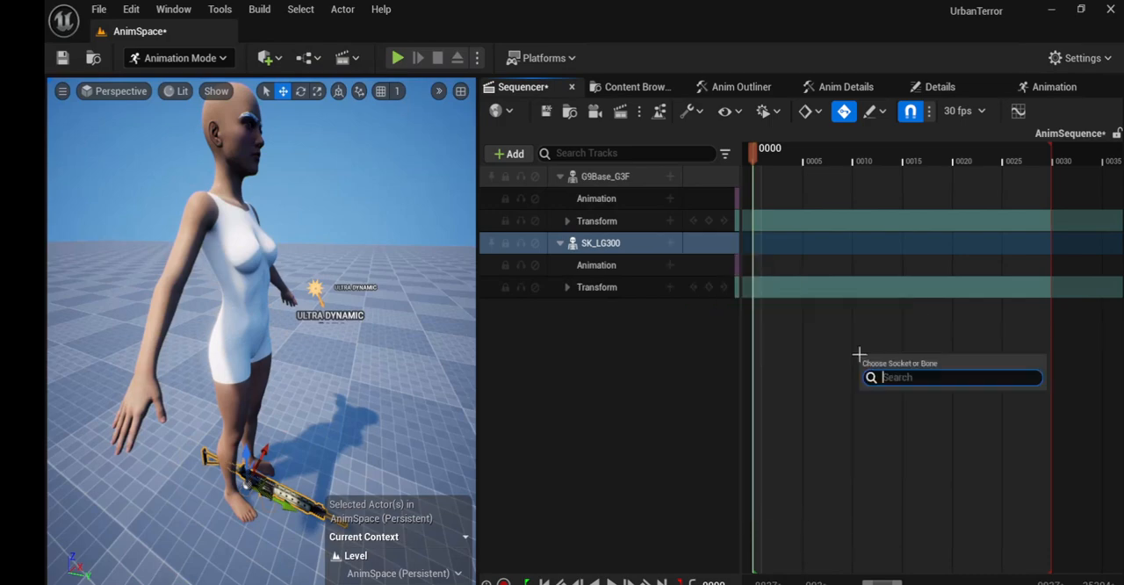
{"action": "left_click", "coordinate": [905, 480]}
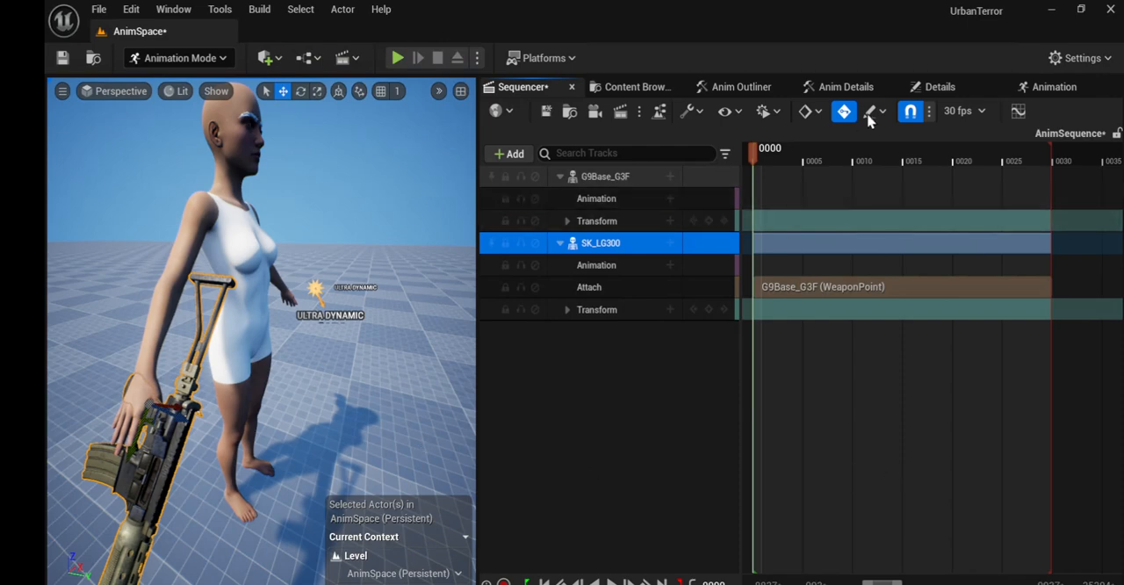
Step: Set the scale of SK_LG300 to 0.85 on all three axes
{"action": "left_click", "coordinate": [936, 87]}
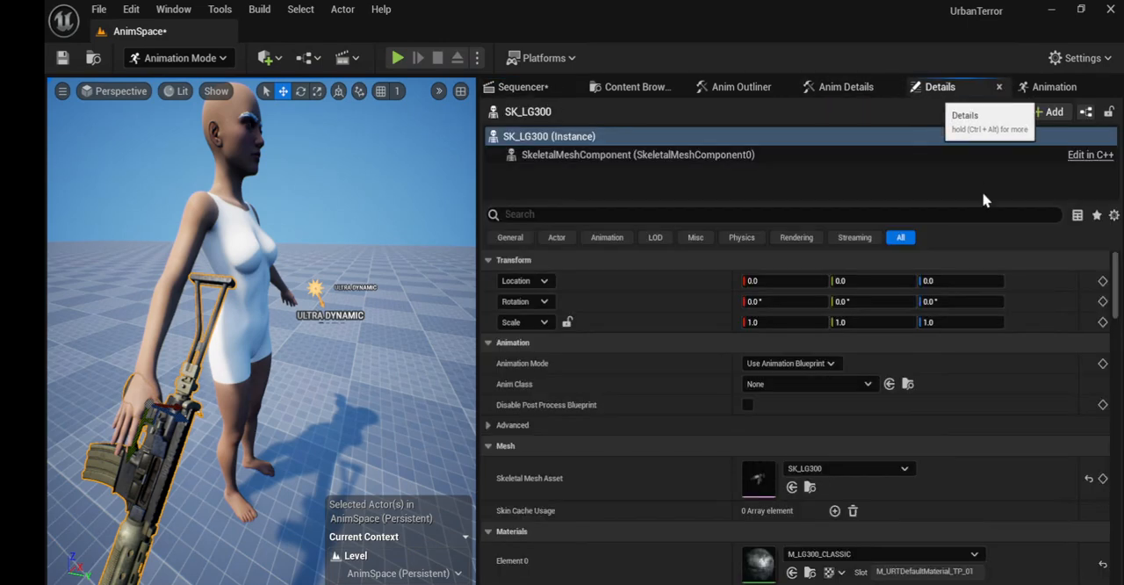
{"action": "left_click", "coordinate": [770, 322]}
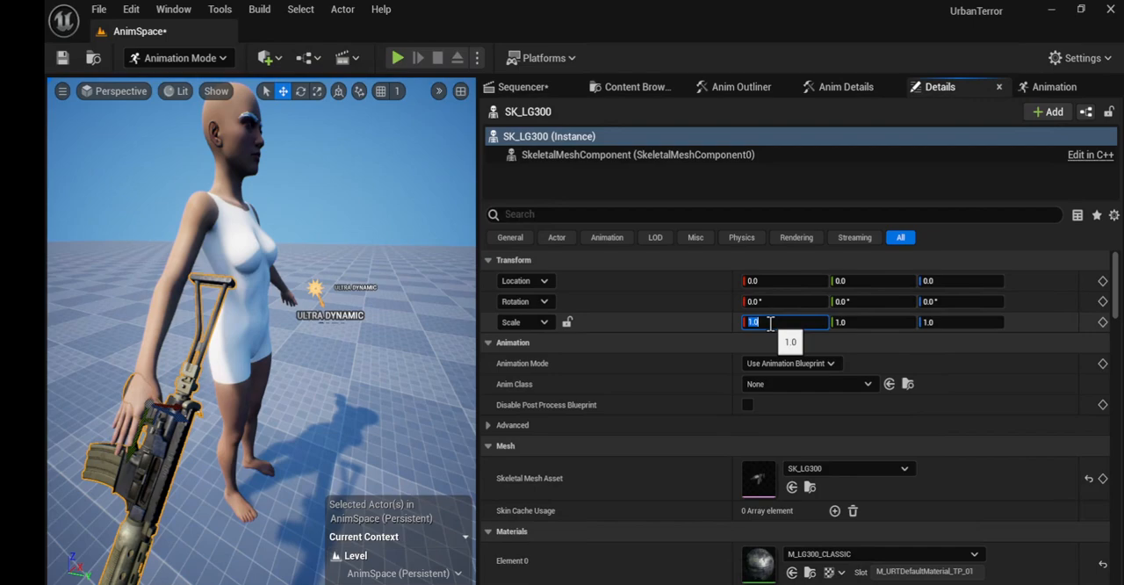
{"action": "type", "text": "0.85"}
{"action": "left_click", "coordinate": [847, 322]}
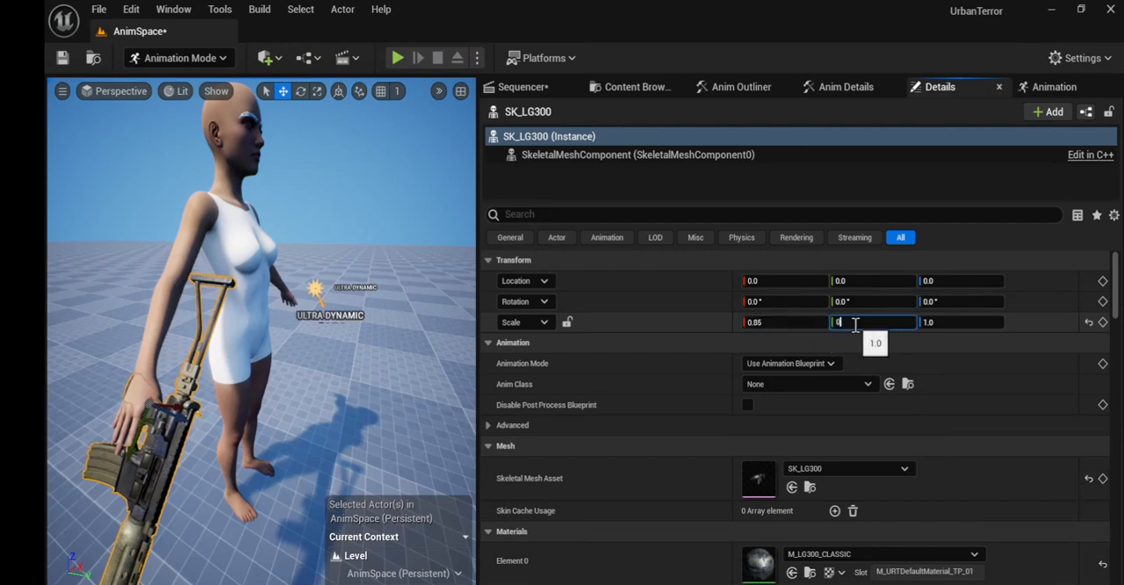
{"action": "type", "text": "0.85"}
{"action": "left_click", "coordinate": [952, 323]}
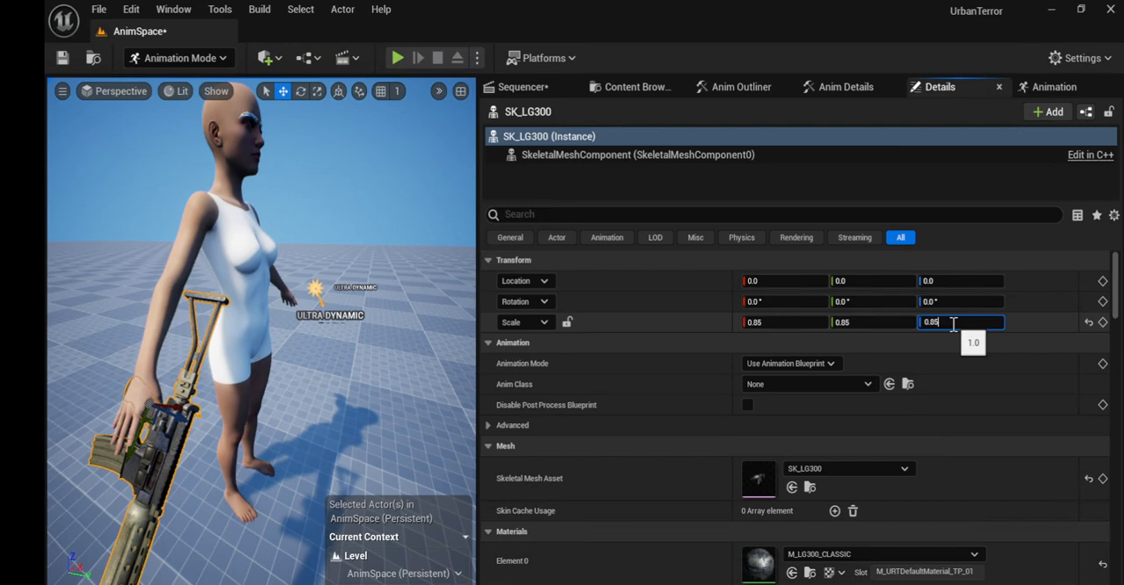
{"action": "key", "text": "Return"}
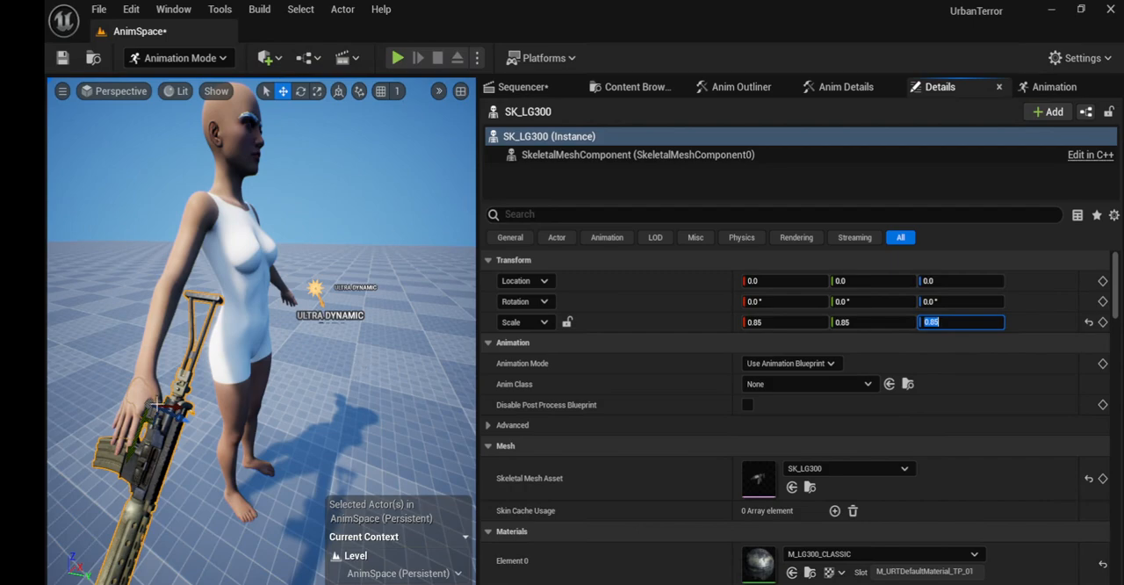
Step: Bake the G9Base_G3F track to the G9Base_G3F_CtrlRig control rig, keeping Reduce Keys off and Reset Controls on
{"action": "left_click", "coordinate": [537, 87]}
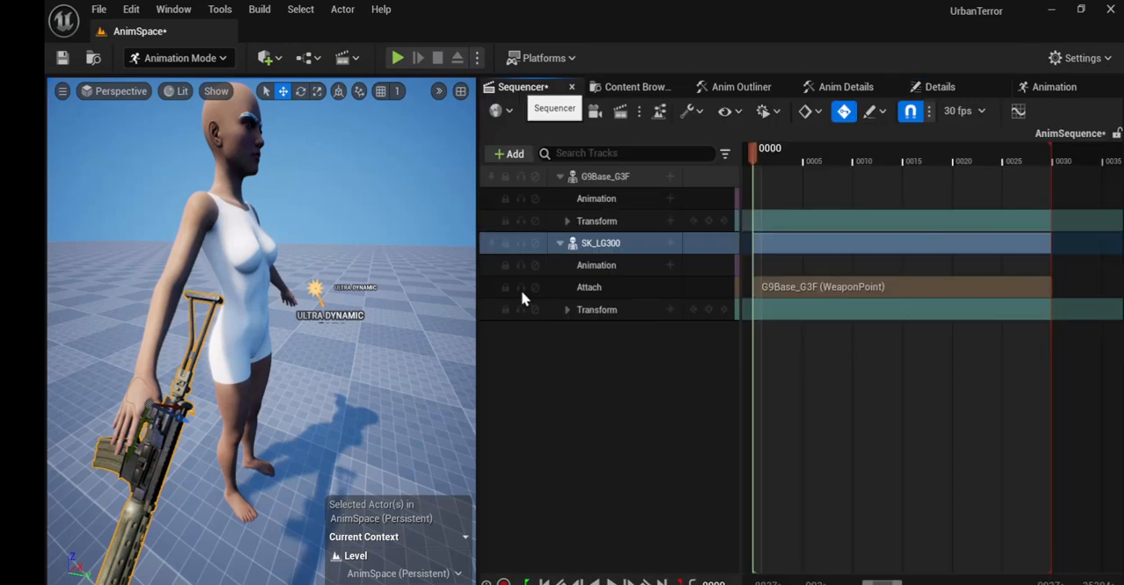
{"action": "left_click", "coordinate": [604, 179]}
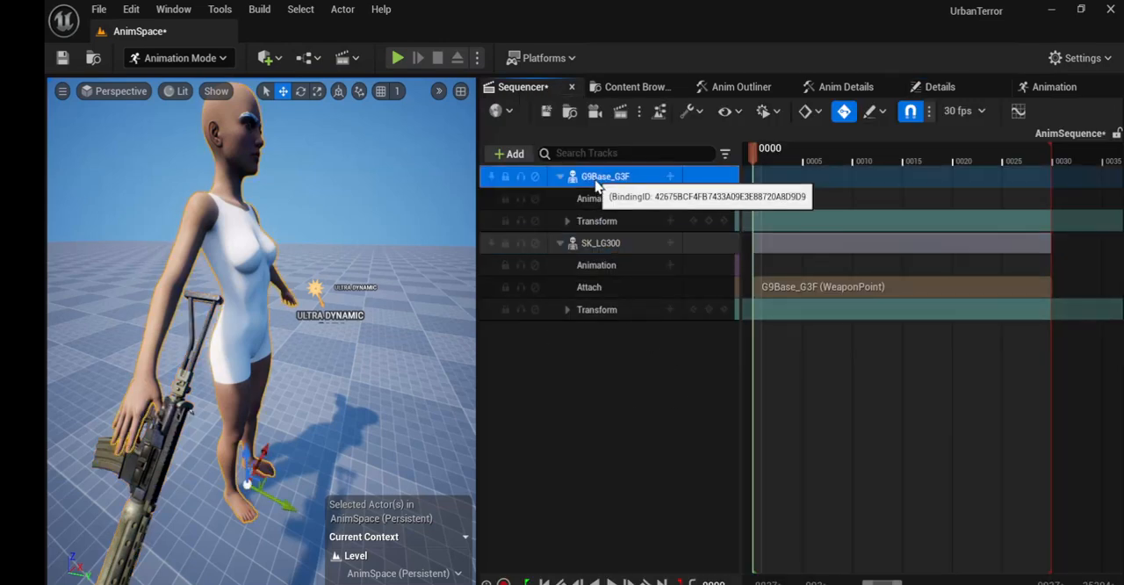
{"action": "right_click", "coordinate": [604, 178]}
{"action": "mouse_move", "coordinate": [627, 185]}
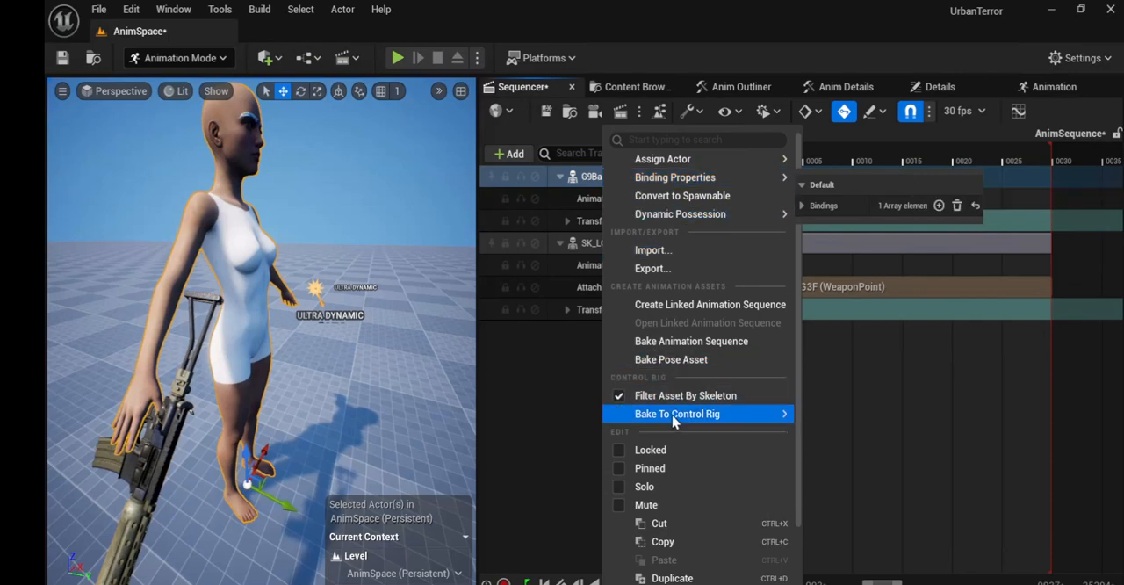
{"action": "mouse_move", "coordinate": [681, 421]}
{"action": "mouse_move", "coordinate": [778, 419]}
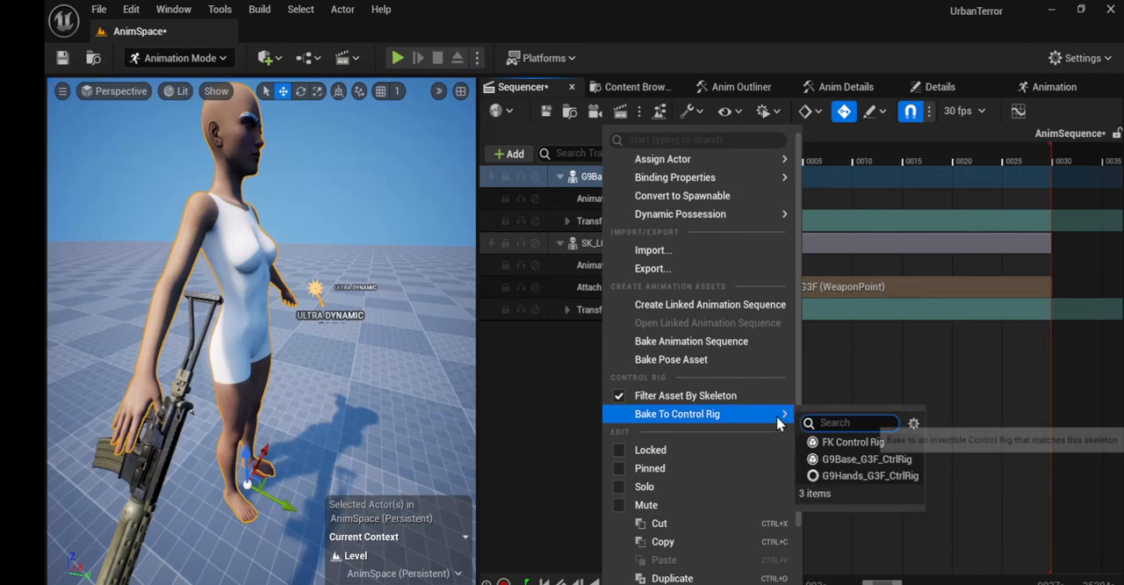
{"action": "left_click", "coordinate": [826, 457]}
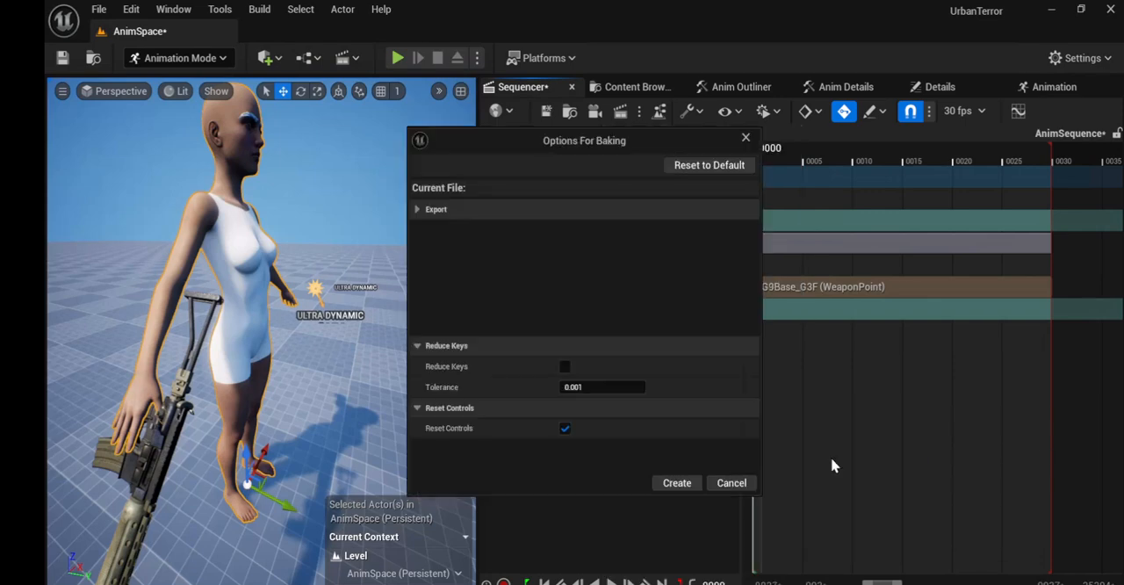
{"action": "left_click", "coordinate": [681, 483]}
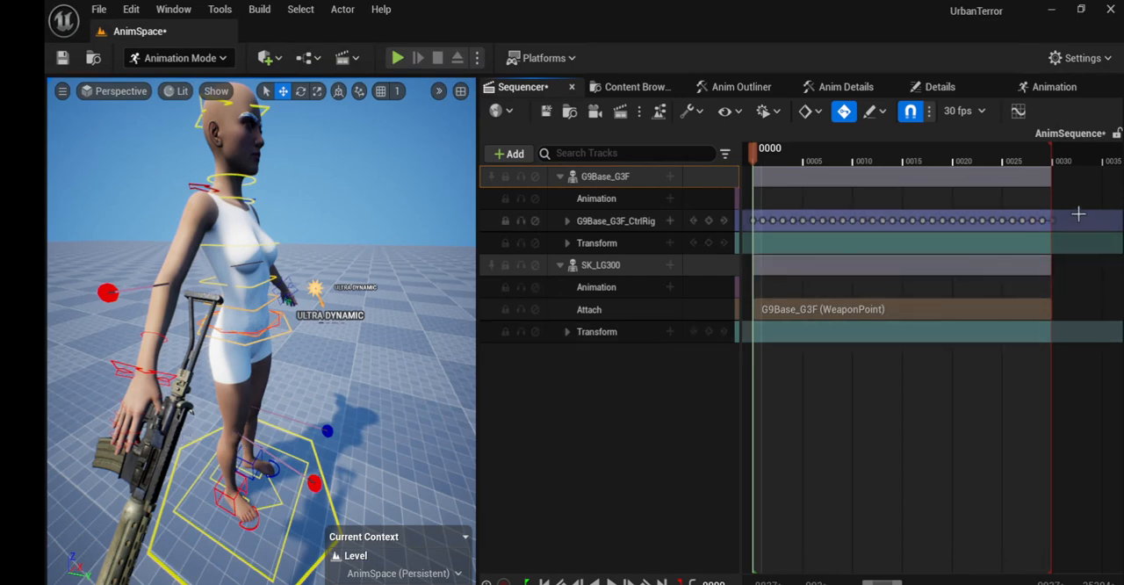
Step: Delete every G9Base_G3F_CtrlRig key after frame 0 and shorten the sequence's playback range to end at frame 7
{"action": "left_click_drag", "start_coordinate": [1079, 214], "coordinate": [760, 230]}
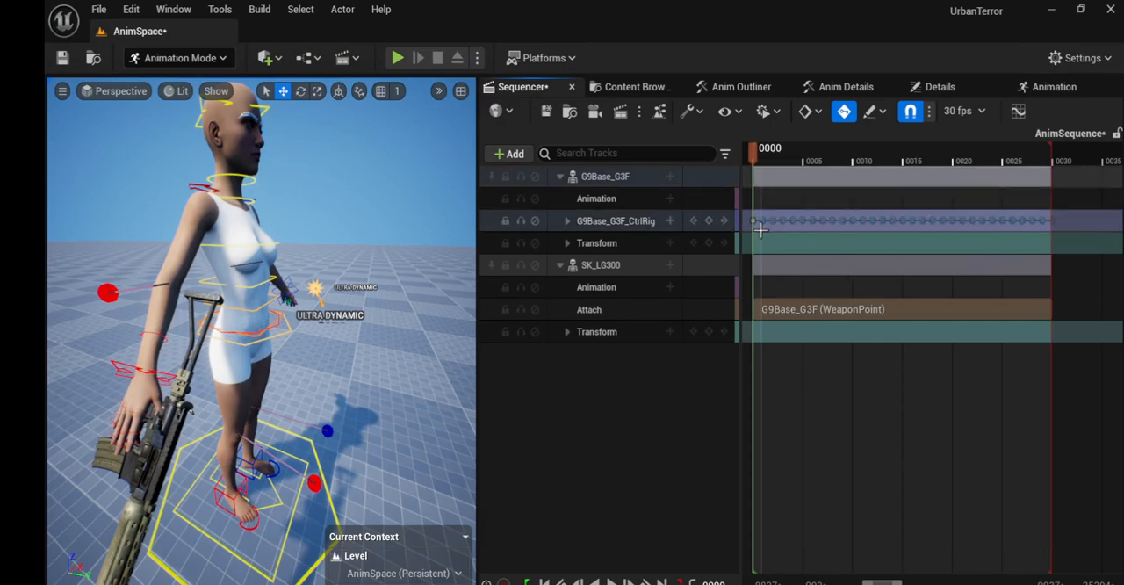
{"action": "key", "text": "Delete"}
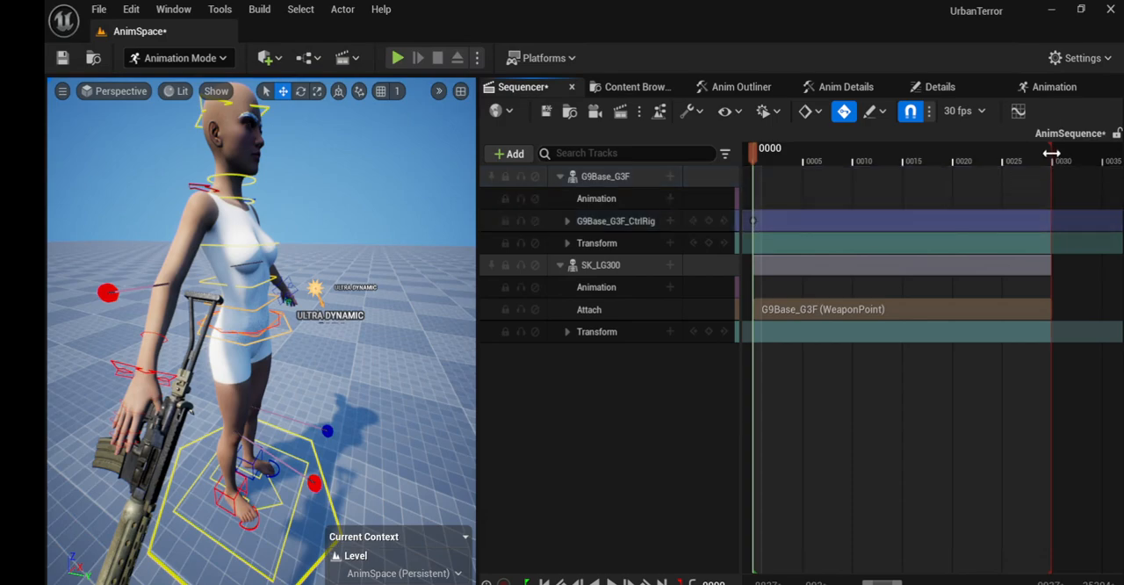
{"action": "left_click_drag", "start_coordinate": [1051, 153], "coordinate": [841, 166]}
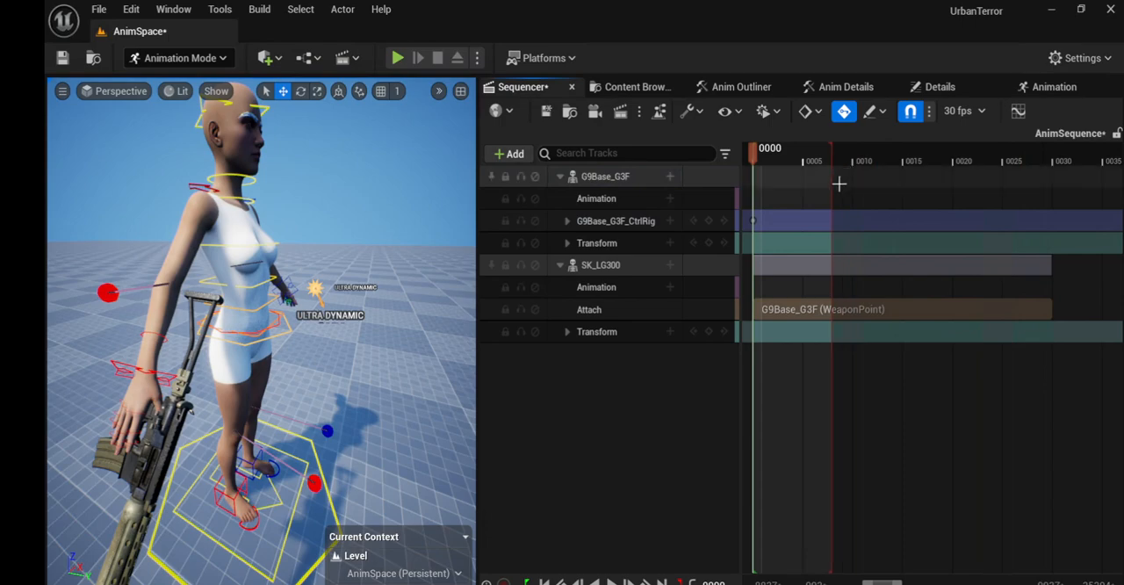
{"action": "scroll", "coordinate": [839, 183], "scroll_direction": "up", "scroll_amount": 6, "text": "ctrl"}
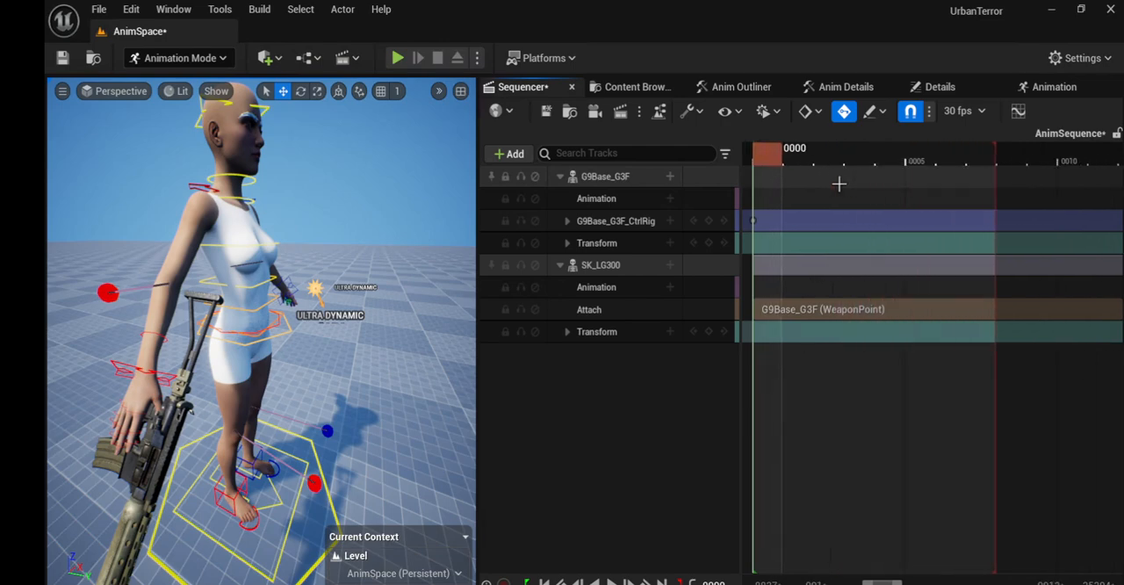
{"action": "scroll", "coordinate": [839, 183], "scroll_direction": "up", "scroll_amount": 1, "text": "ctrl"}
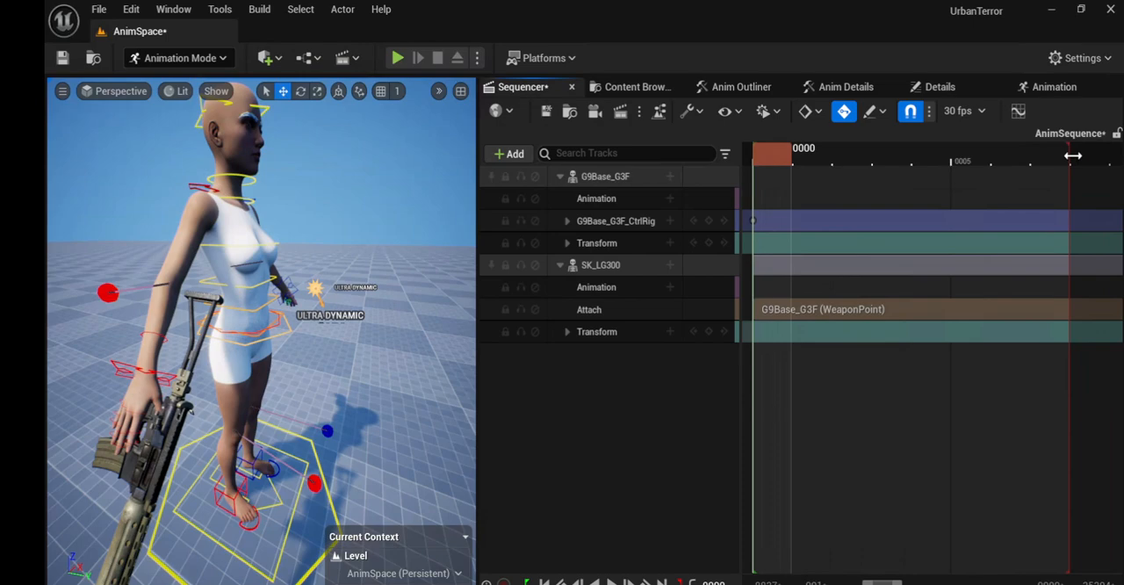
{"action": "left_click_drag", "start_coordinate": [1073, 156], "coordinate": [1031, 157]}
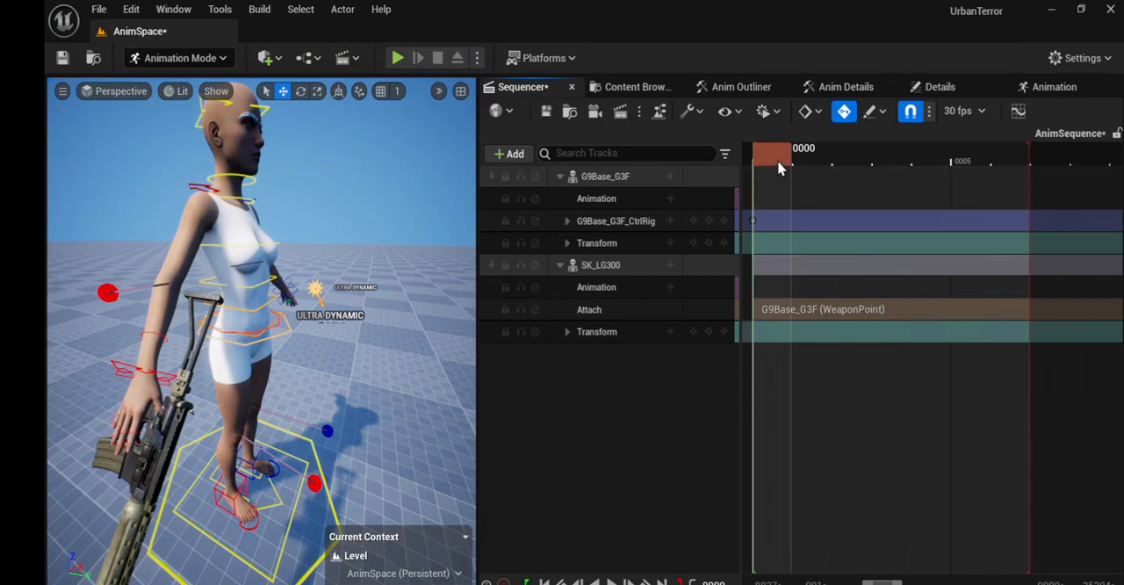
Step: Move the playhead to frame 7 and choose the Base_Weapon_Stance pose from the Animations/Poses folder of the control rig pose library
{"action": "left_click_drag", "start_coordinate": [778, 161], "coordinate": [1008, 161]}
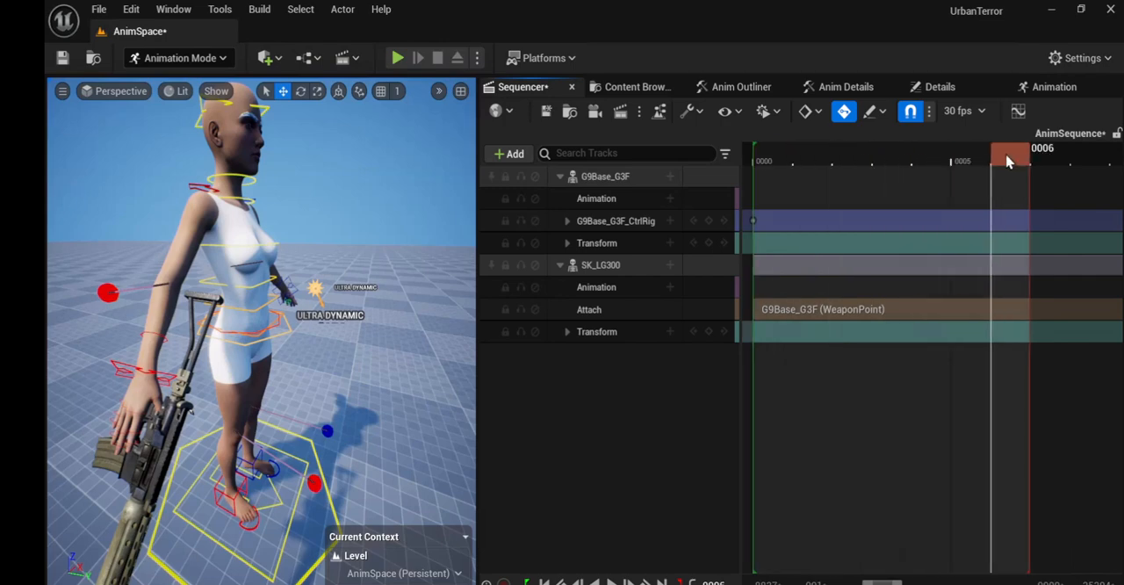
{"action": "left_click", "coordinate": [1042, 155]}
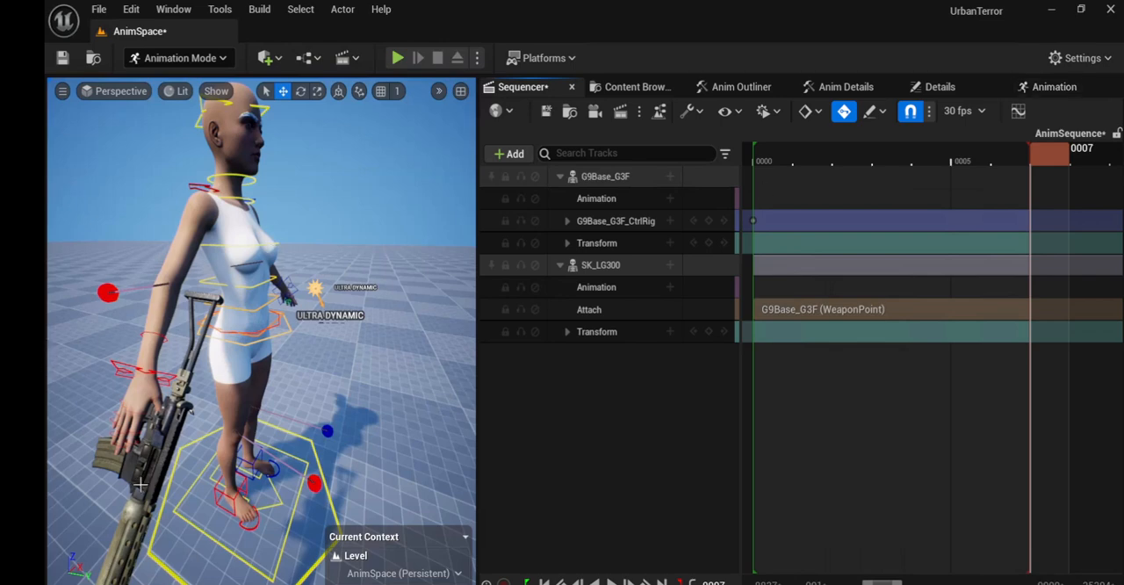
{"action": "left_click", "coordinate": [1053, 88]}
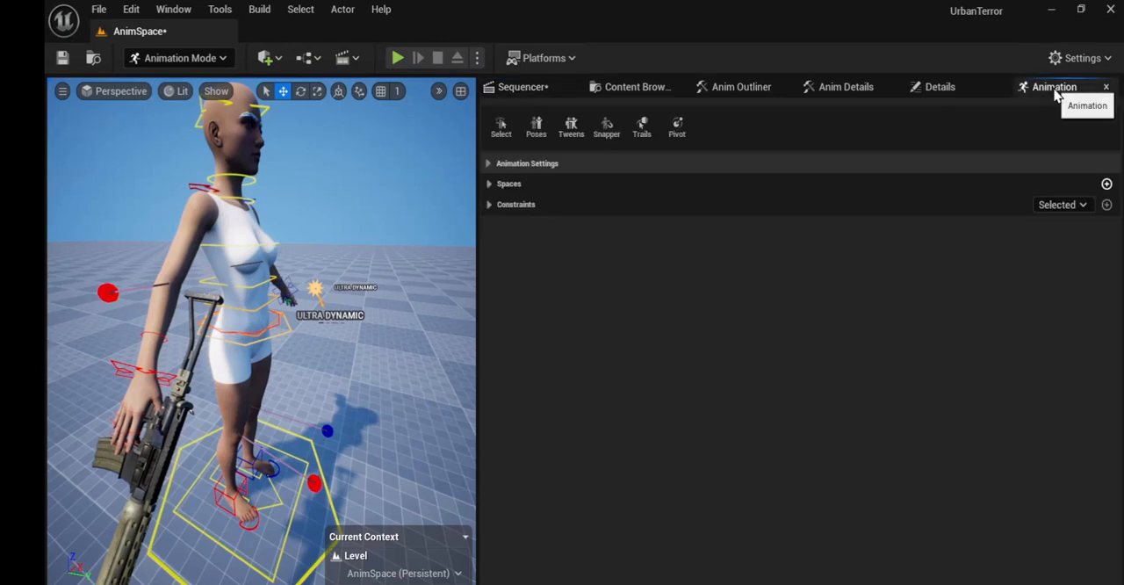
{"action": "left_click", "coordinate": [536, 129]}
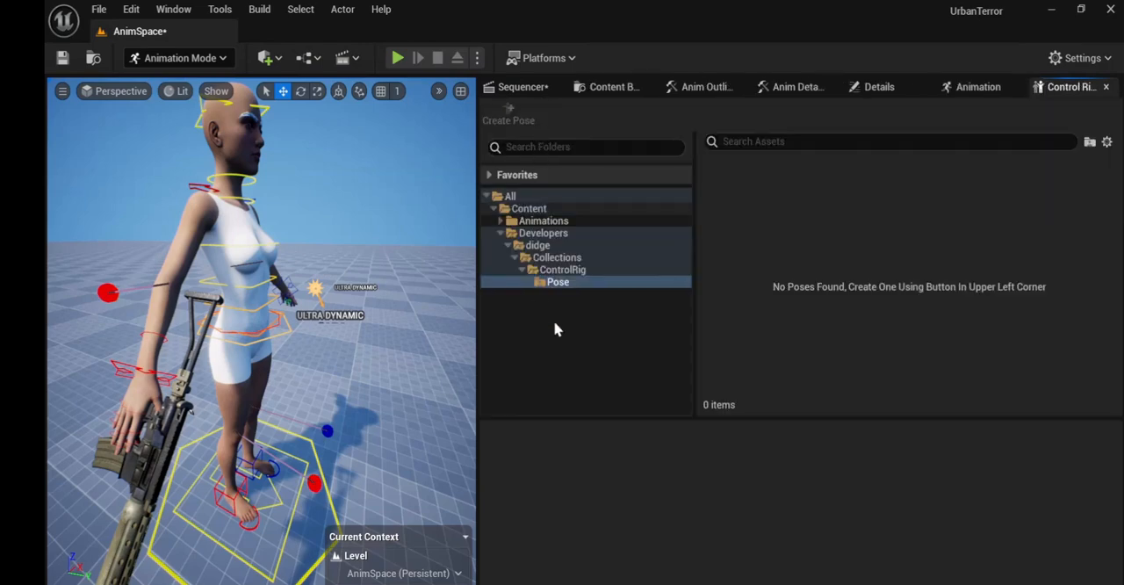
{"action": "left_click", "coordinate": [501, 233]}
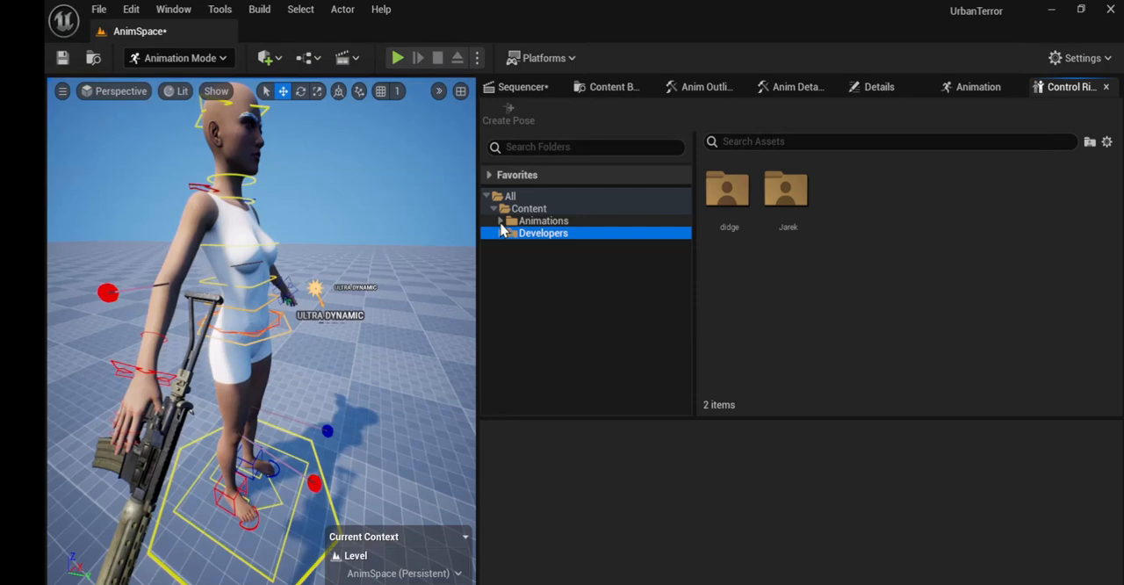
{"action": "left_click", "coordinate": [501, 220]}
{"action": "left_click", "coordinate": [534, 233]}
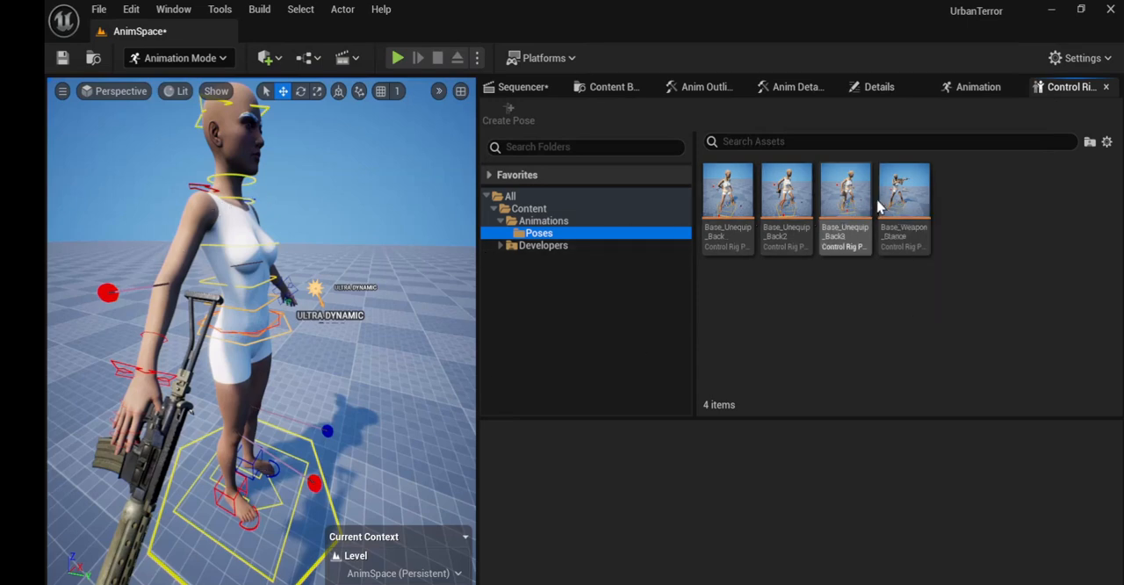
{"action": "left_click", "coordinate": [904, 195]}
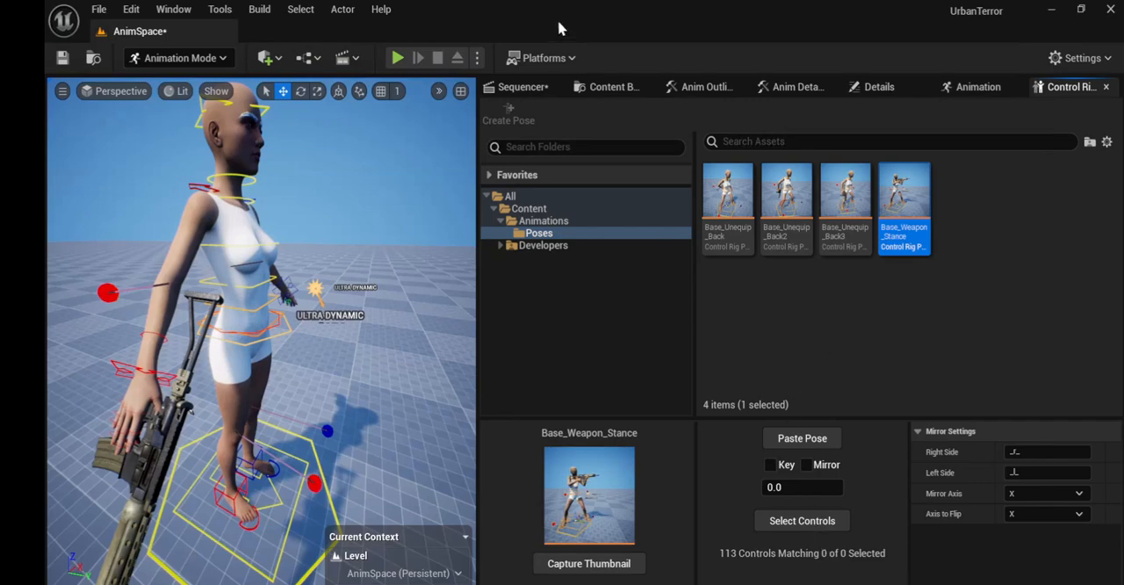
Step: Select all controls of G9Base_G3F_CtrlRig and paste the Base_Weapon_Stance pose onto them at frame 7
{"action": "left_click", "coordinate": [698, 87]}
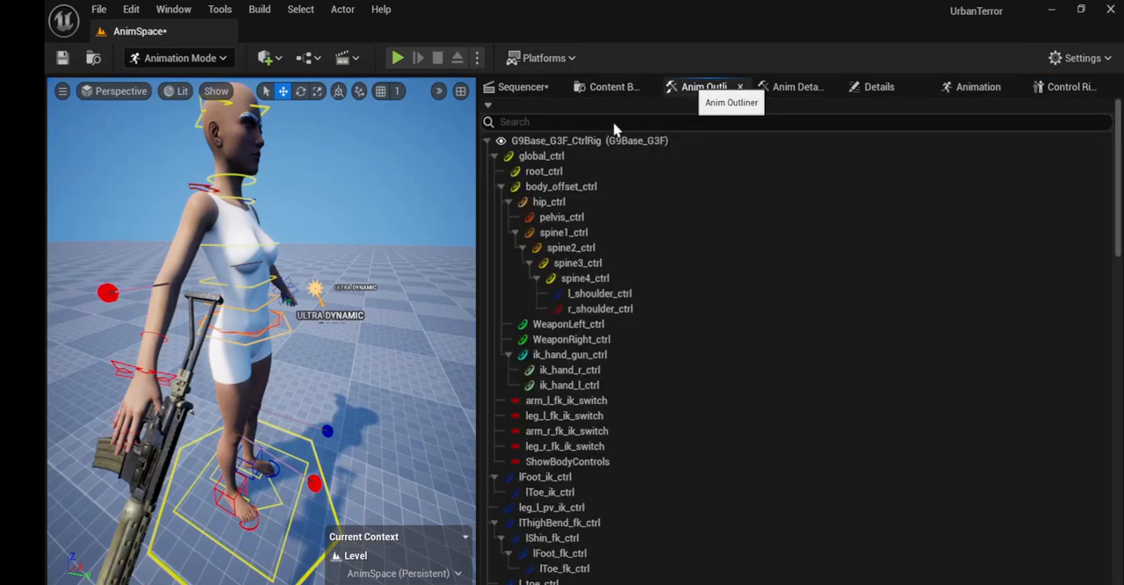
{"action": "left_click", "coordinate": [541, 143]}
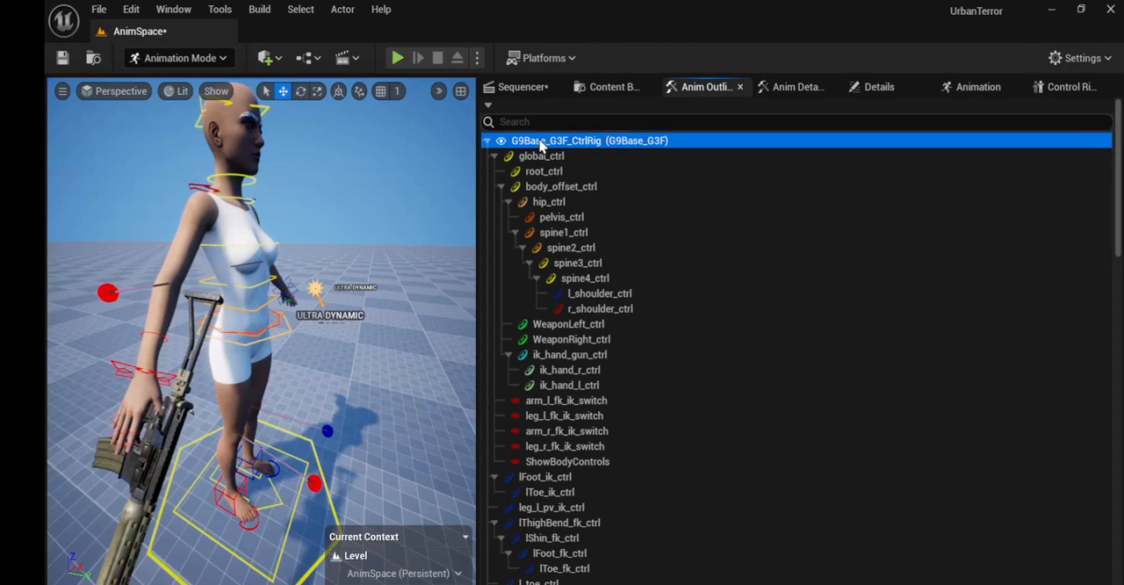
{"action": "key", "text": "ctrl+a"}
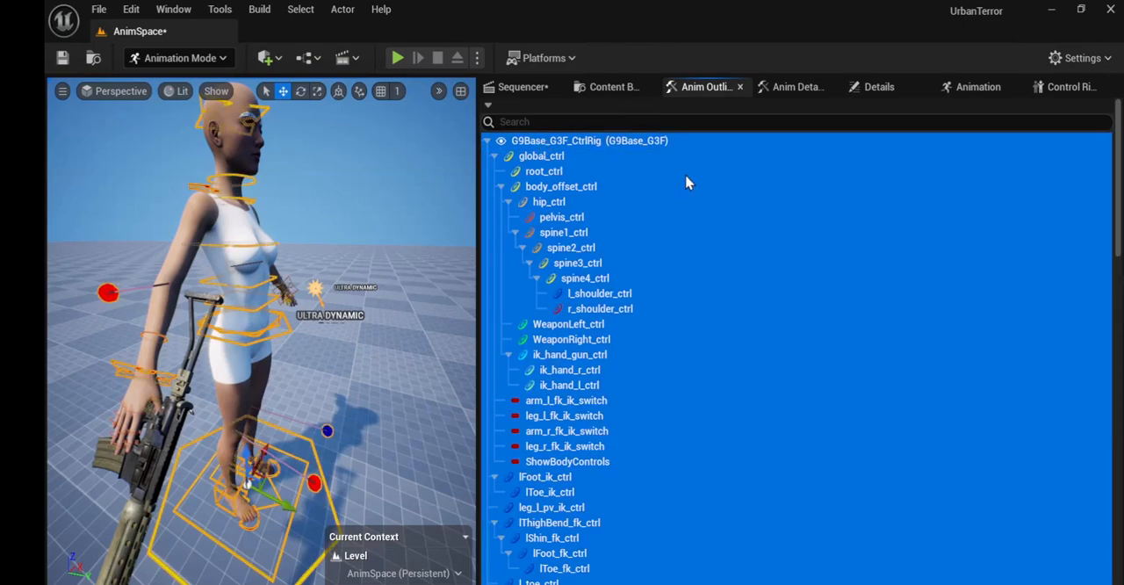
{"action": "left_click", "coordinate": [1066, 87]}
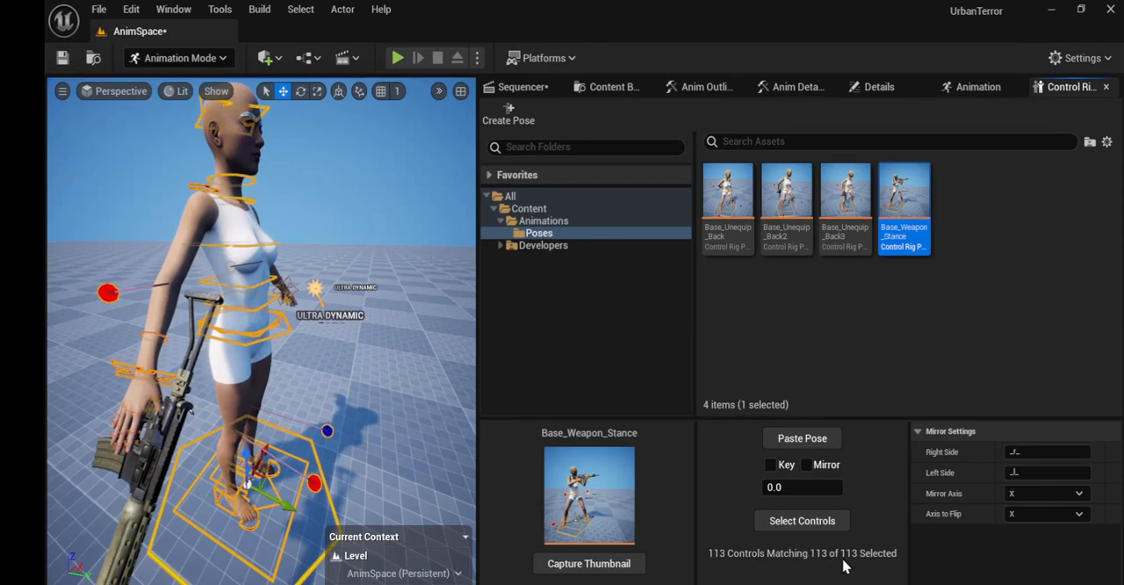
{"action": "left_click", "coordinate": [801, 439]}
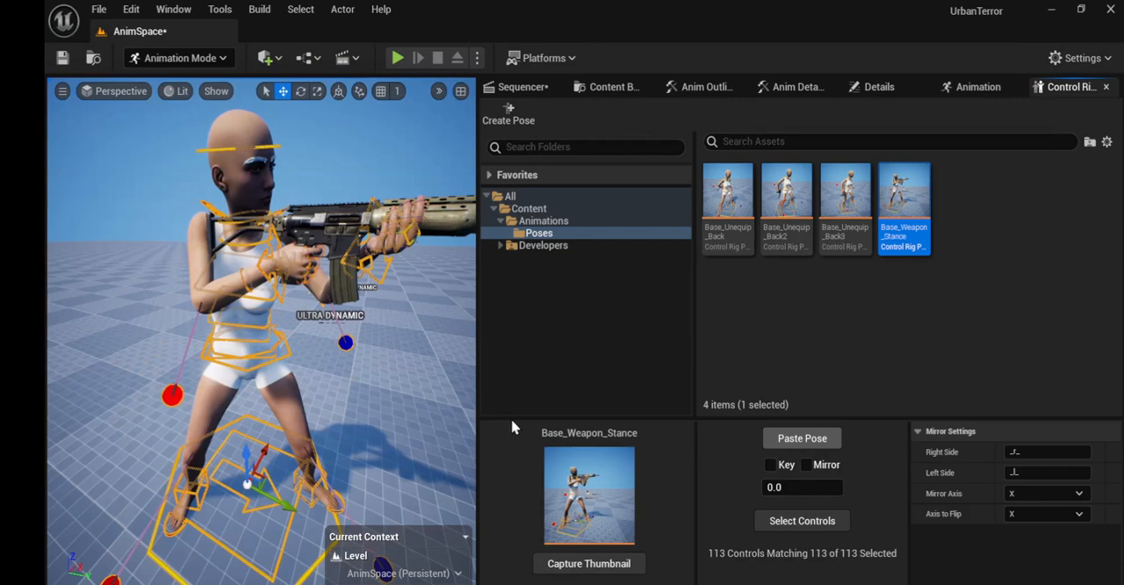
Step: Return to frame 0 and paste the Base_Weapon_Stance pose onto the selected rig controls there as well
{"action": "left_click", "coordinate": [511, 88]}
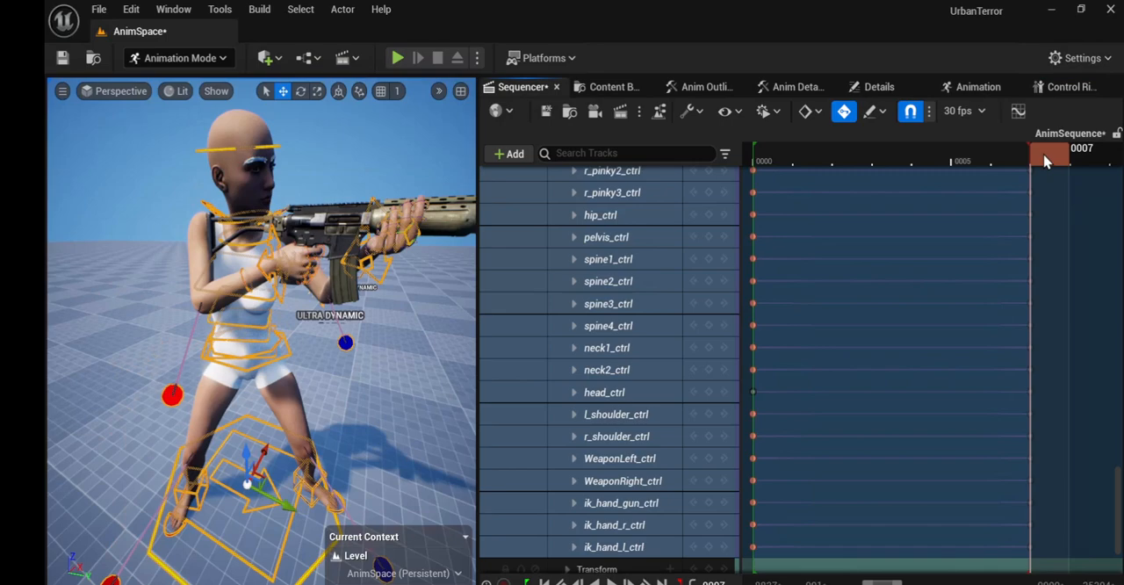
{"action": "left_click_drag", "start_coordinate": [1045, 160], "coordinate": [785, 181]}
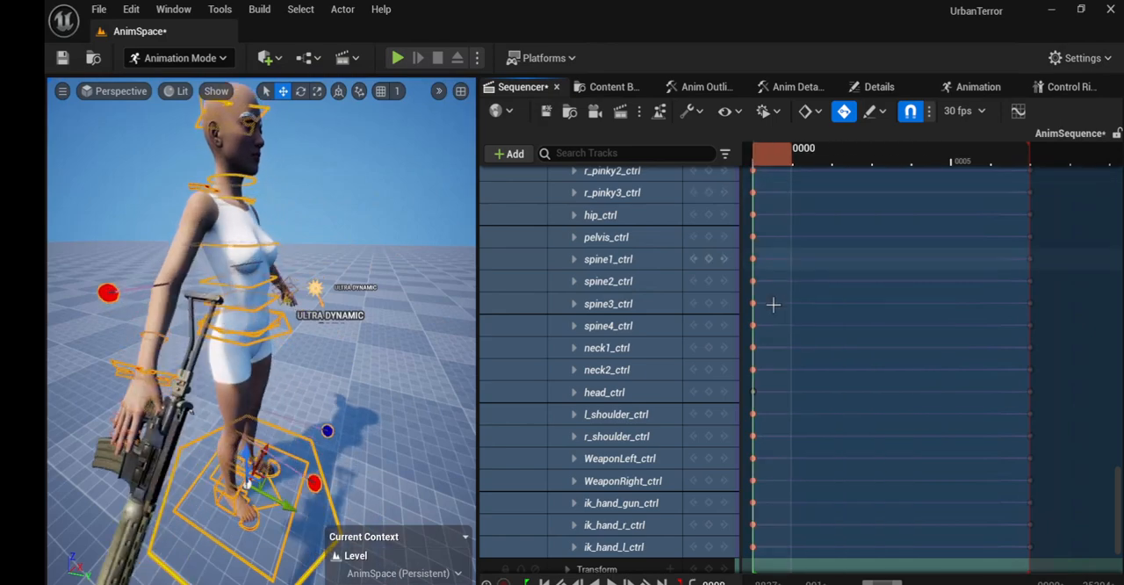
{"action": "left_click", "coordinate": [1065, 87]}
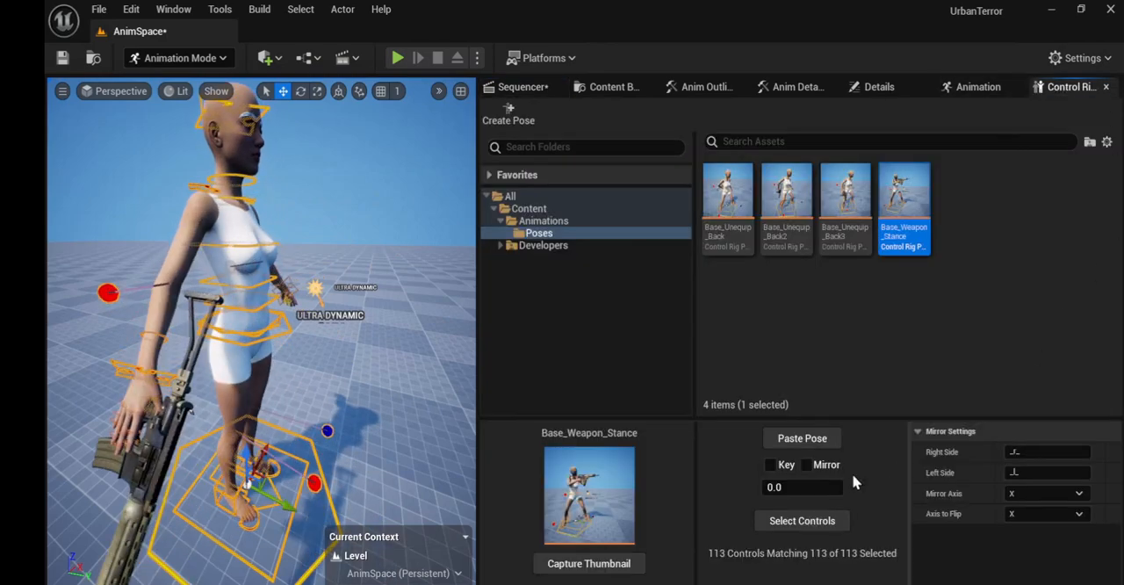
{"action": "left_click", "coordinate": [795, 446]}
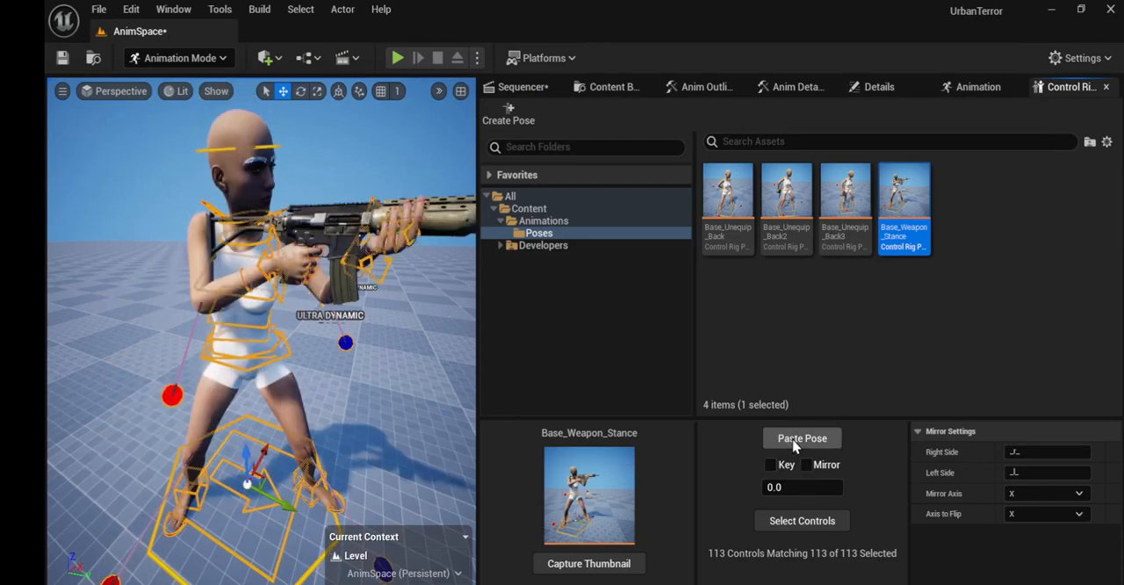
{"action": "left_click", "coordinate": [522, 88]}
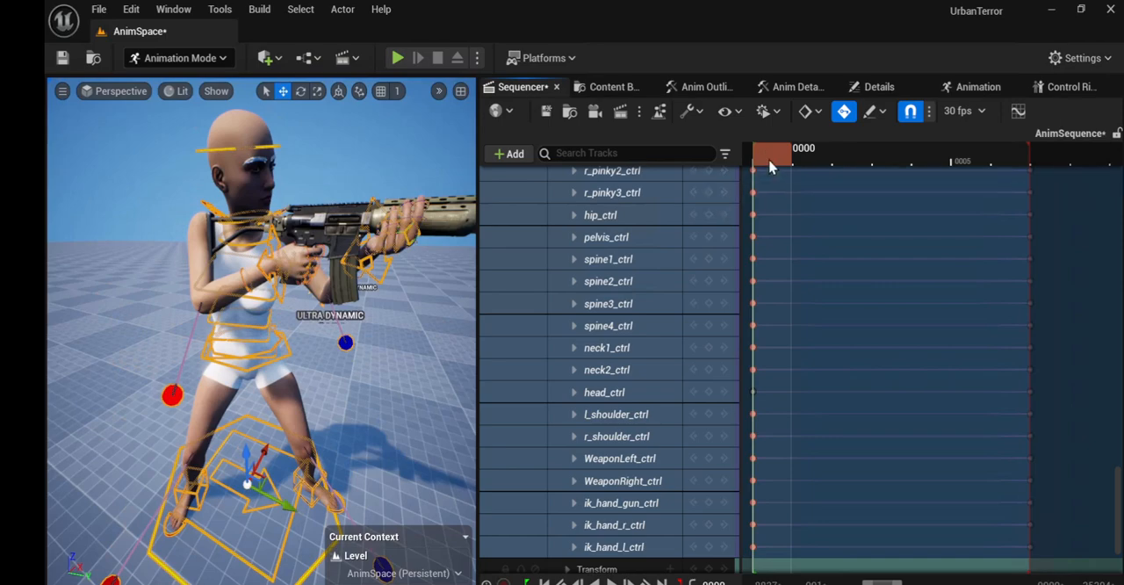
{"action": "mouse_move", "coordinate": [771, 167]}
{"action": "left_mouse_down"}
{"action": "mouse_move", "coordinate": [1050, 173]}
{"action": "mouse_move", "coordinate": [778, 178]}
{"action": "left_mouse_up"}
Step: Clear the rig control selection and widen the viewport for a closer view of the rifle and hands
{"action": "right_click_drag", "start_coordinate": [414, 368], "coordinate": [414, 369]}
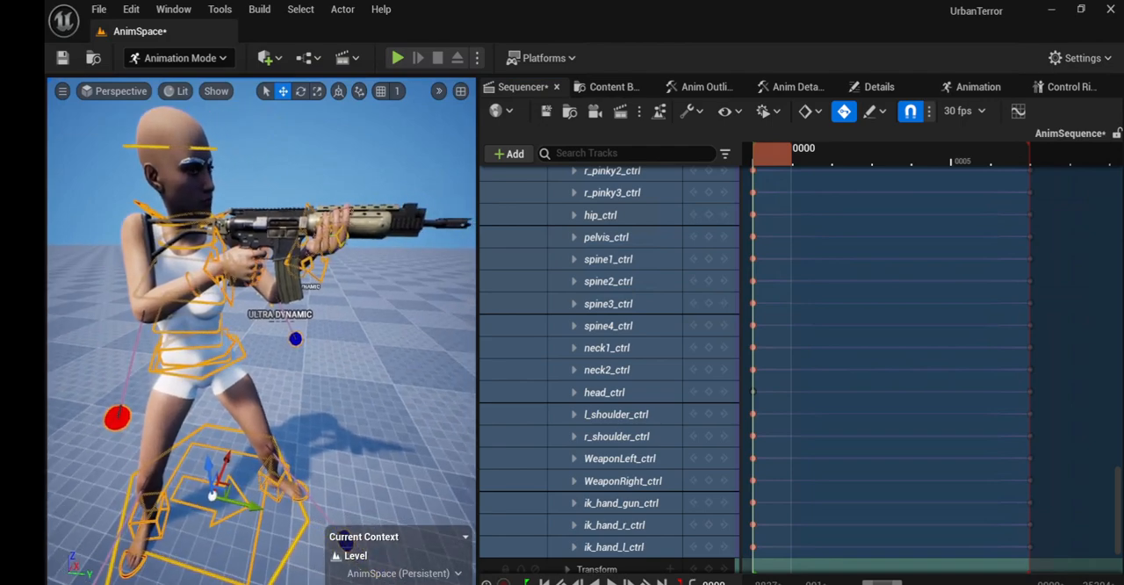
{"action": "middle_click_drag", "start_coordinate": [415, 369], "coordinate": [415, 369]}
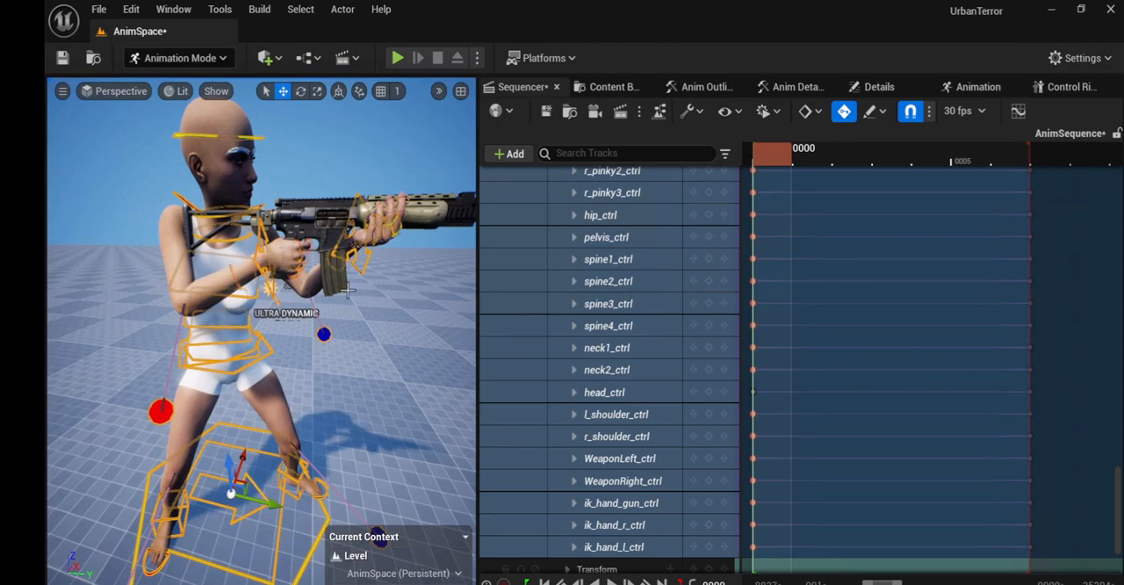
{"action": "left_click", "coordinate": [400, 253]}
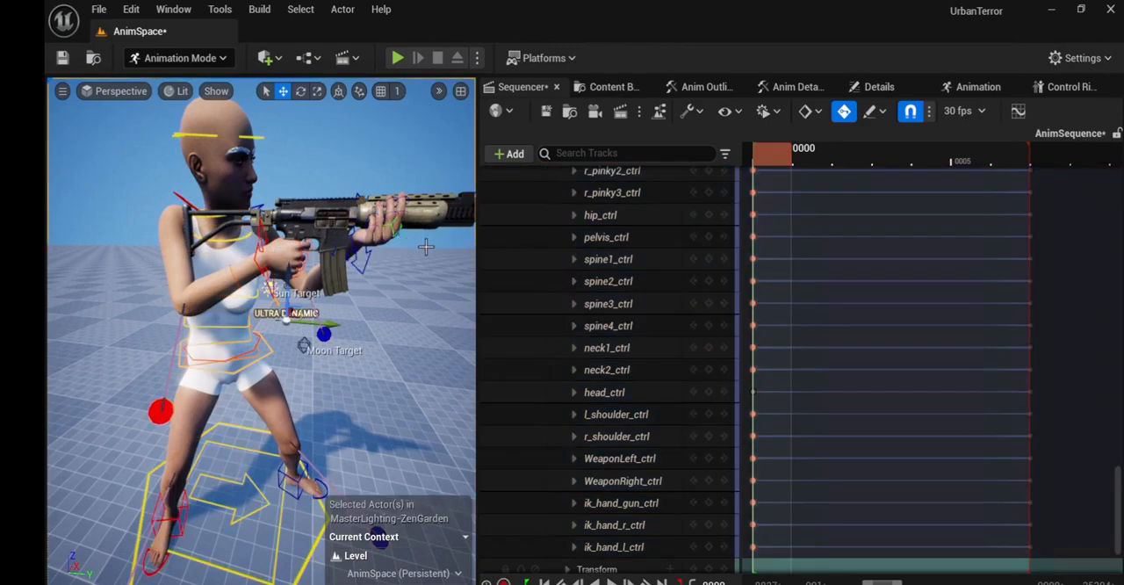
{"action": "right_click_drag", "start_coordinate": [426, 247], "coordinate": [478, 248]}
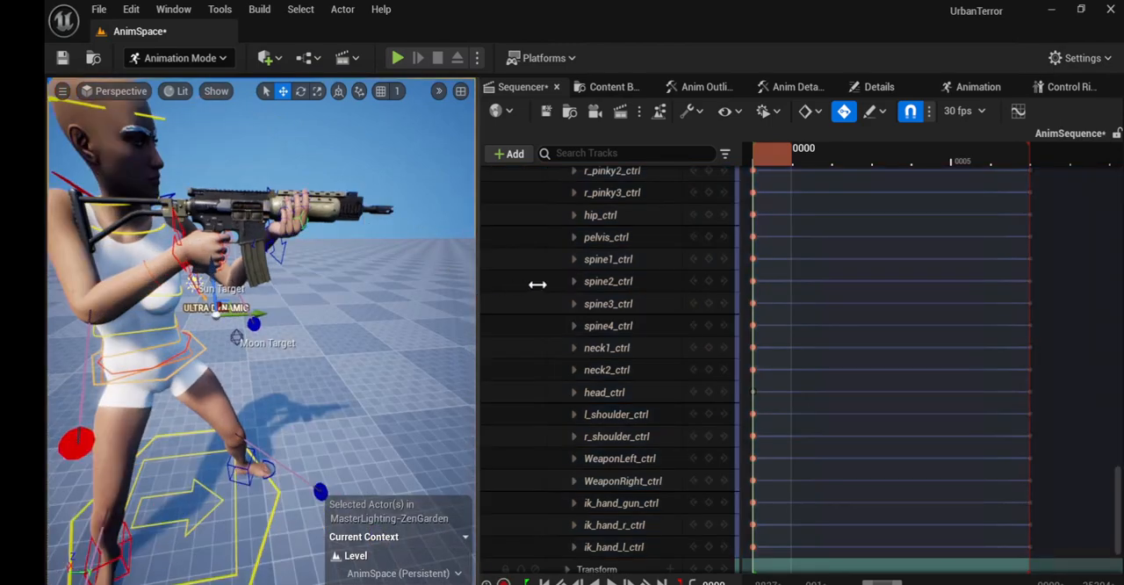
{"action": "left_click_drag", "start_coordinate": [538, 283], "coordinate": [586, 286]}
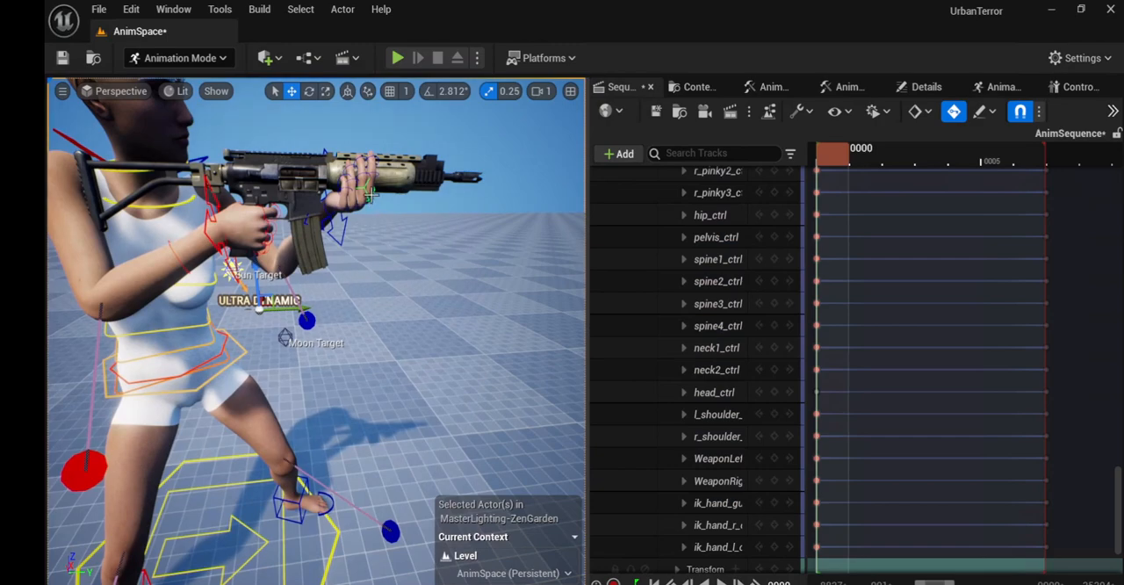
Step: Add a Parent constraint to the WeaponLeft_ctrl control at the left hand, picking lHand_ik_ctrl as its parent
{"action": "left_click", "coordinate": [369, 194]}
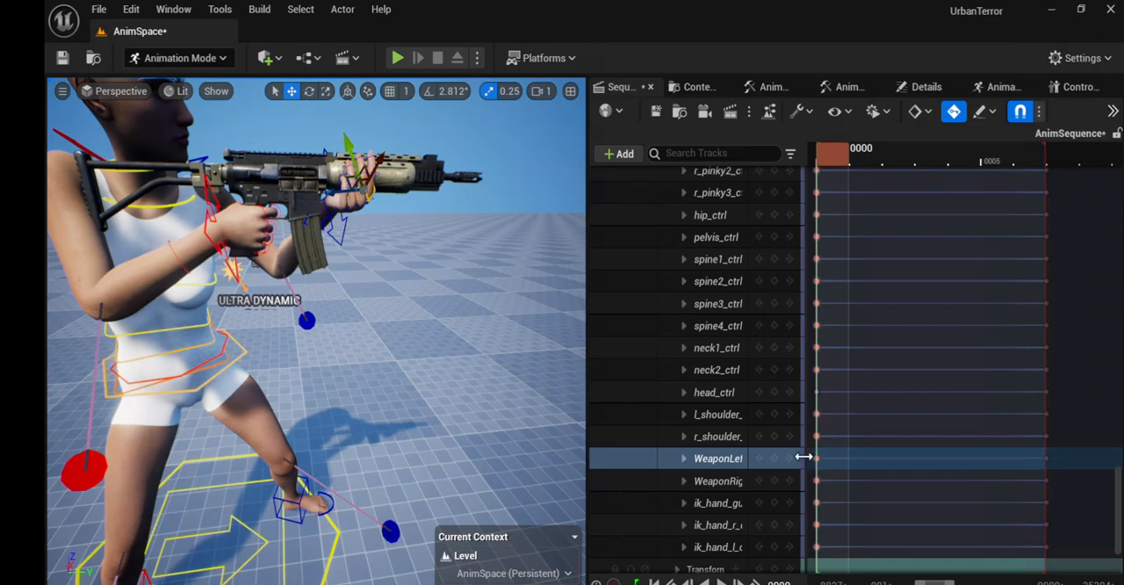
{"action": "left_click_drag", "start_coordinate": [803, 457], "coordinate": [861, 454]}
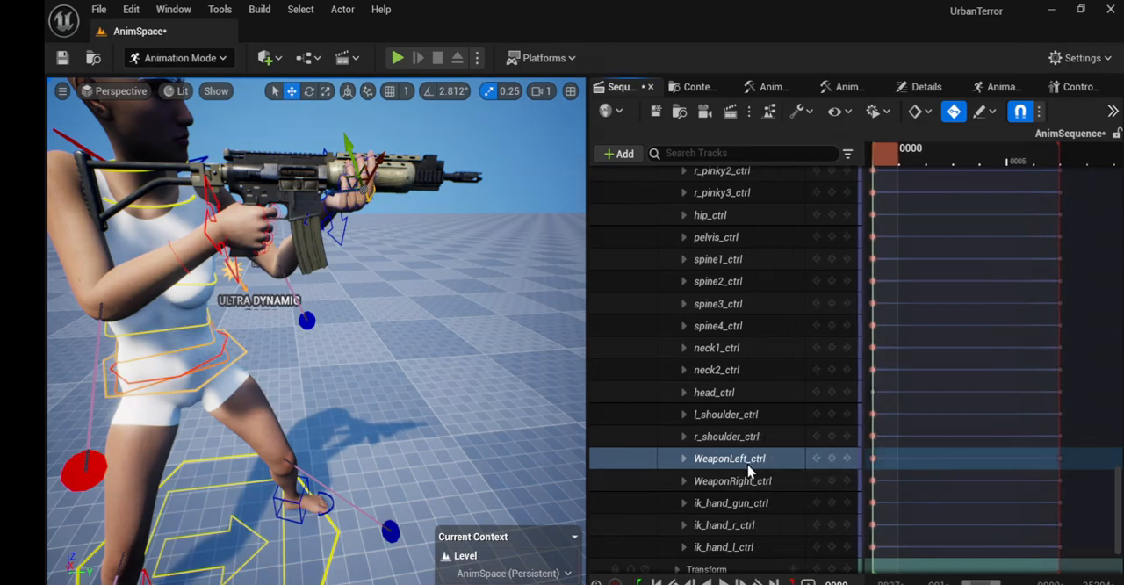
{"action": "left_click", "coordinate": [1008, 91]}
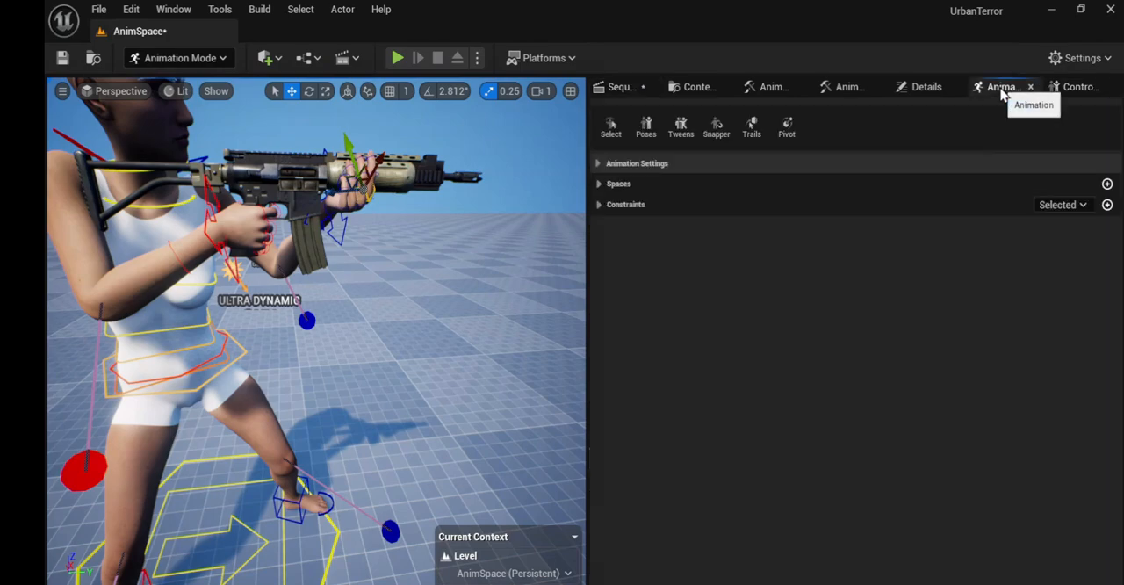
{"action": "left_click", "coordinate": [1107, 204]}
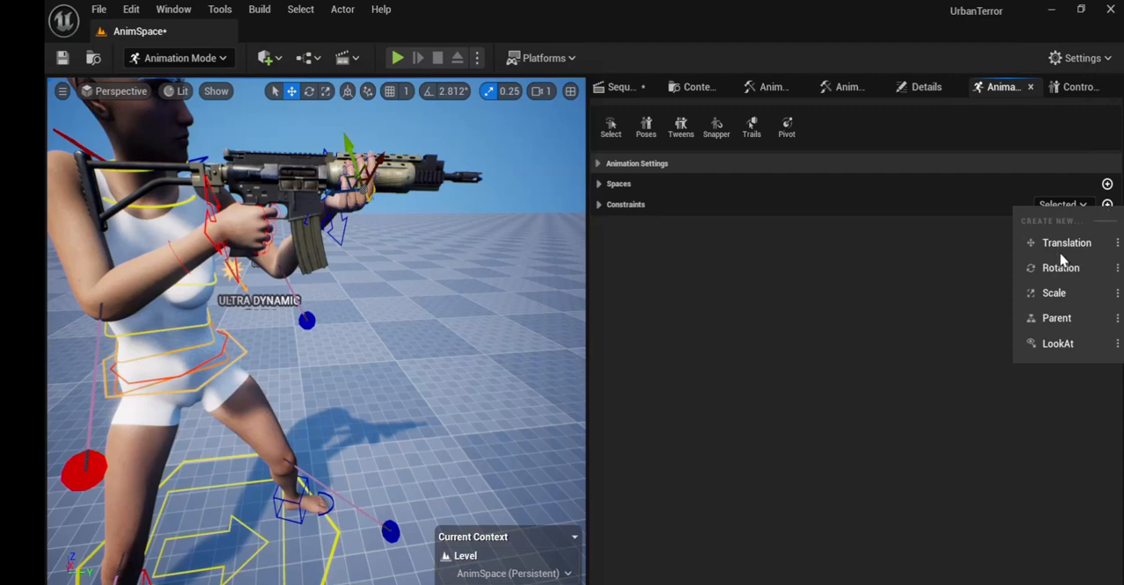
{"action": "left_click", "coordinate": [1056, 318]}
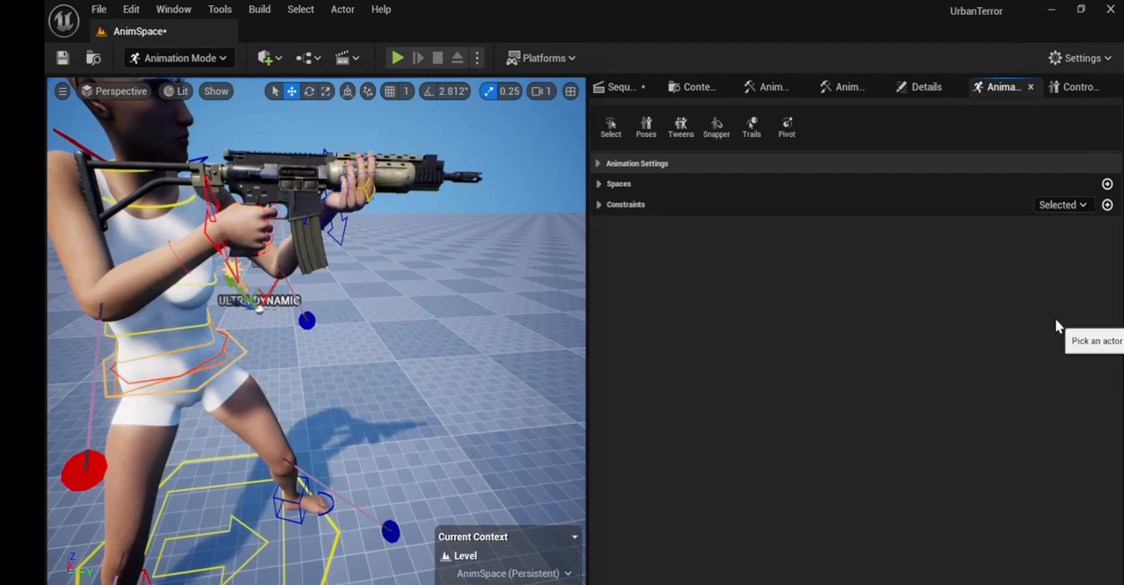
{"action": "left_click", "coordinate": [351, 224]}
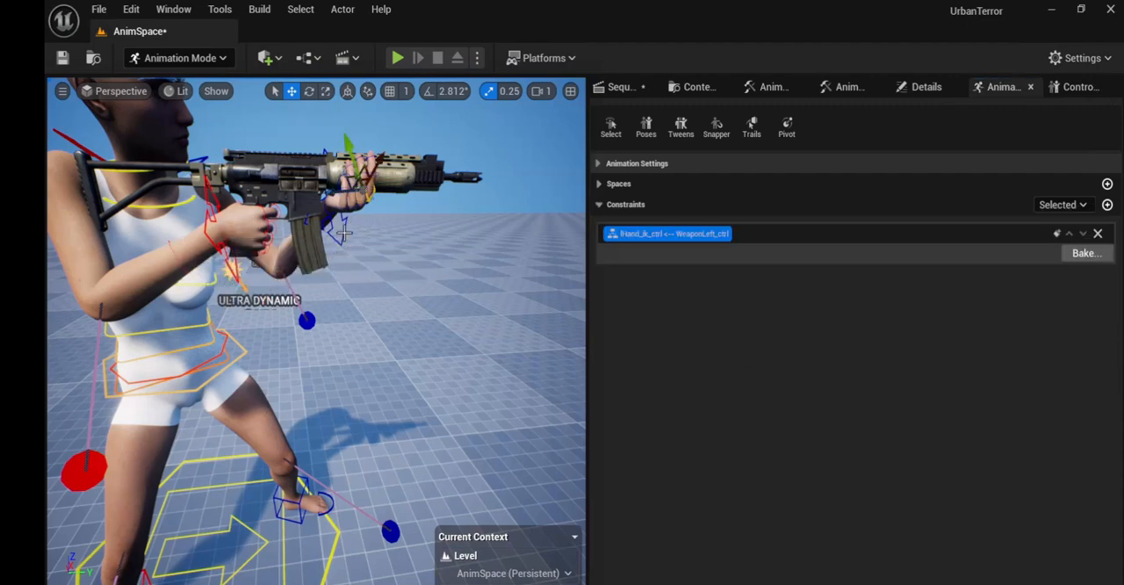
{"action": "right_click_drag", "start_coordinate": [431, 272], "coordinate": [356, 277]}
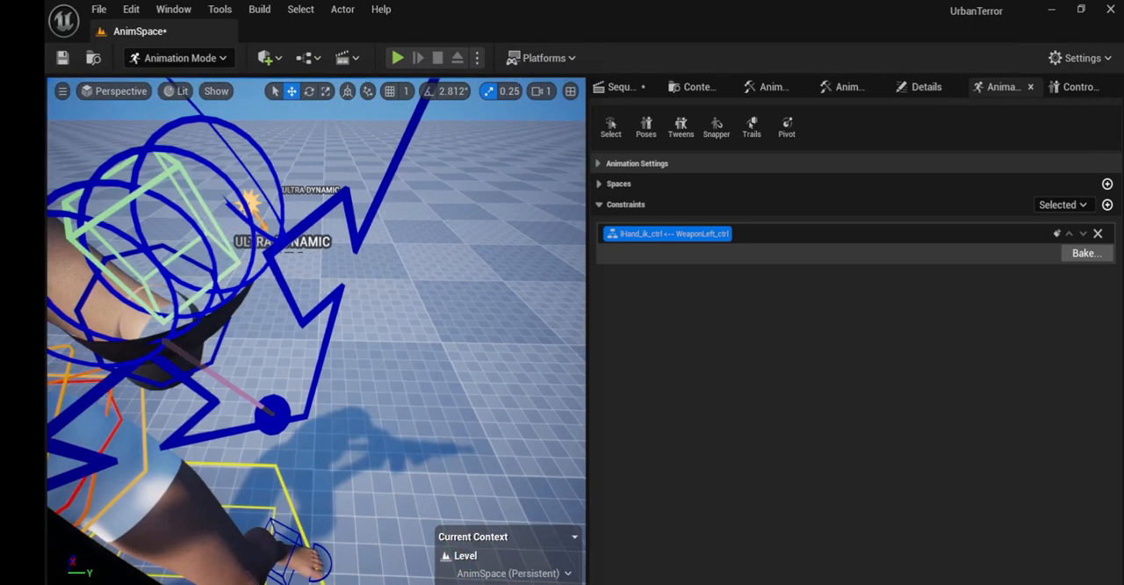
Step: Add a Parent constraint to the ik_hand_l_ctrl control at the left hand, with lHand_ik_ctrl as its parent
{"action": "left_click", "coordinate": [185, 179]}
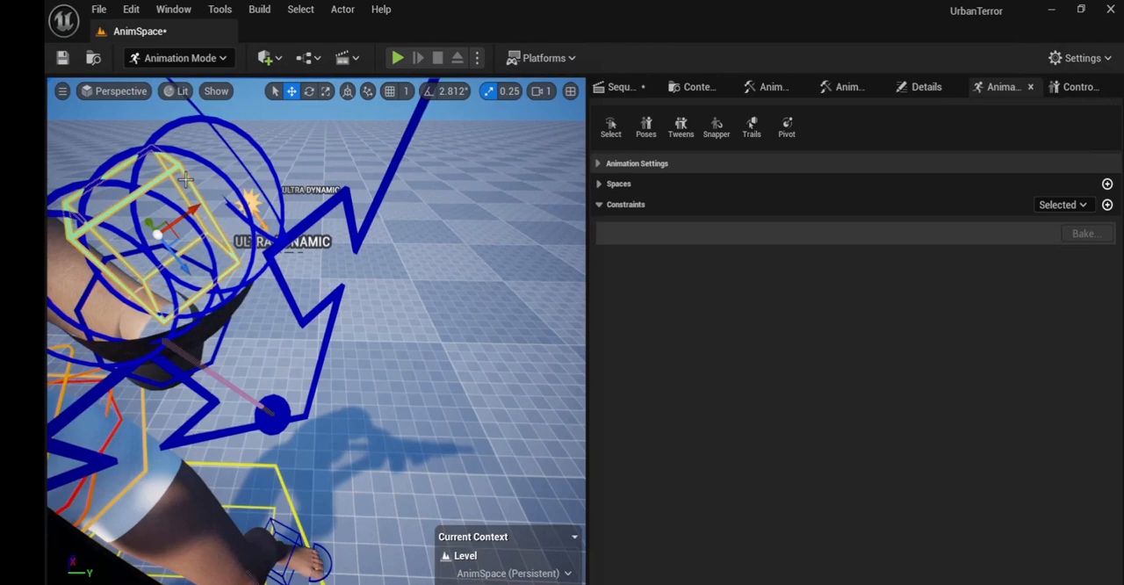
{"action": "left_click", "coordinate": [1108, 207]}
{"action": "left_click", "coordinate": [1057, 318]}
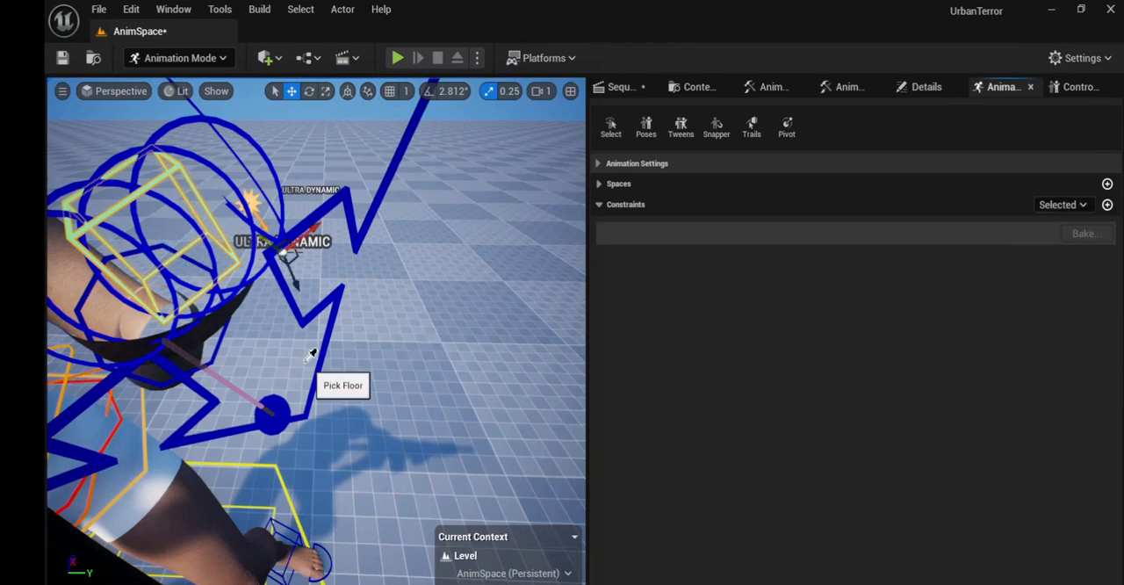
{"action": "left_click", "coordinate": [328, 352]}
Step: Add a Parent constraint to the ik_hand_gun_ctrl control near the right hand's fingers, with rHand_ik_ctrl as its parent
{"action": "right_click_drag", "start_coordinate": [431, 387], "coordinate": [323, 388]}
{"action": "key", "text": "a"}
{"action": "key", "text": "d"}
{"action": "key", "text": "d"}
{"action": "key", "text": "a"}
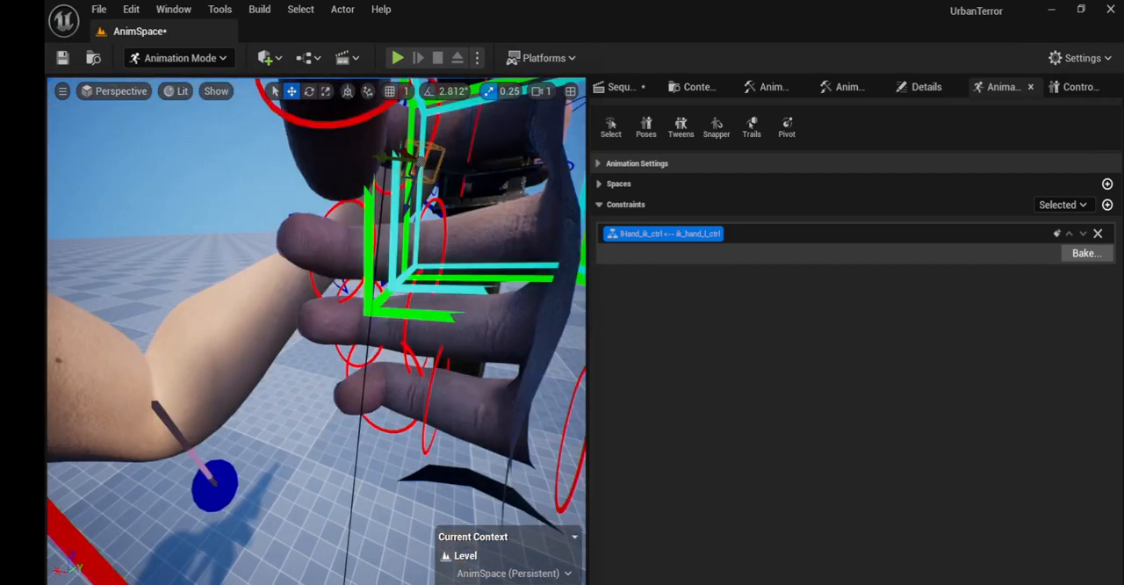
{"action": "right_click_drag", "start_coordinate": [470, 354], "coordinate": [474, 377]}
{"action": "right_click_drag", "start_coordinate": [474, 331], "coordinate": [471, 327]}
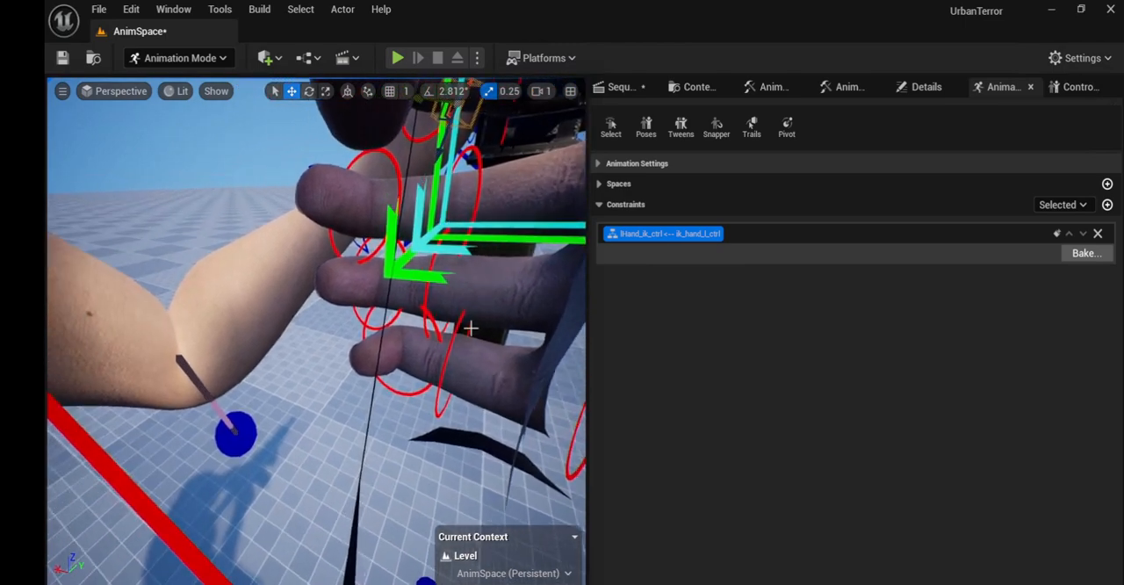
{"action": "left_click", "coordinate": [420, 249]}
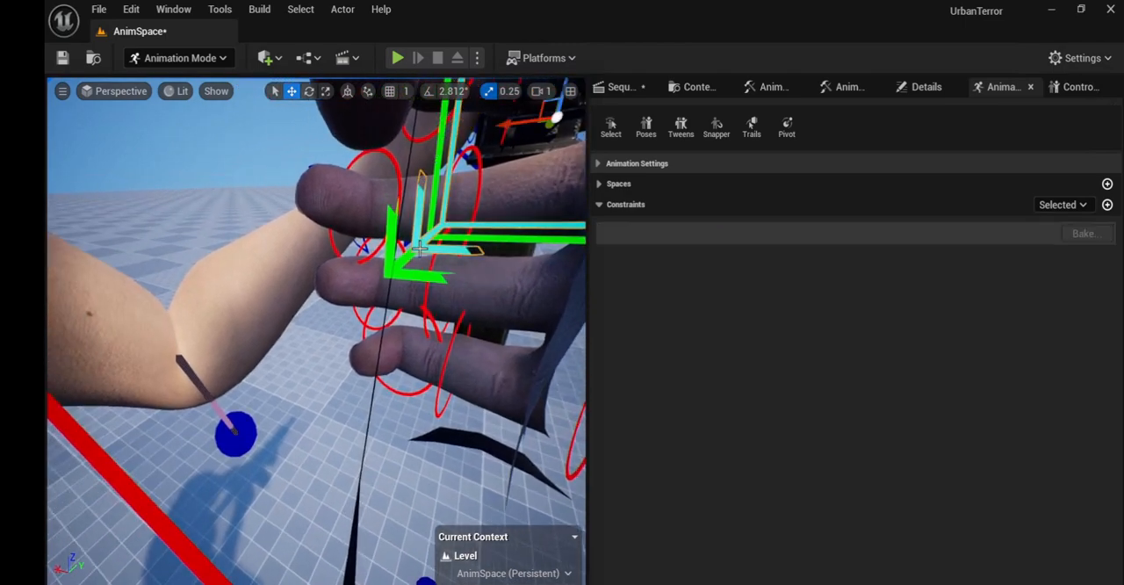
{"action": "left_click", "coordinate": [1107, 205]}
{"action": "left_click", "coordinate": [1056, 319]}
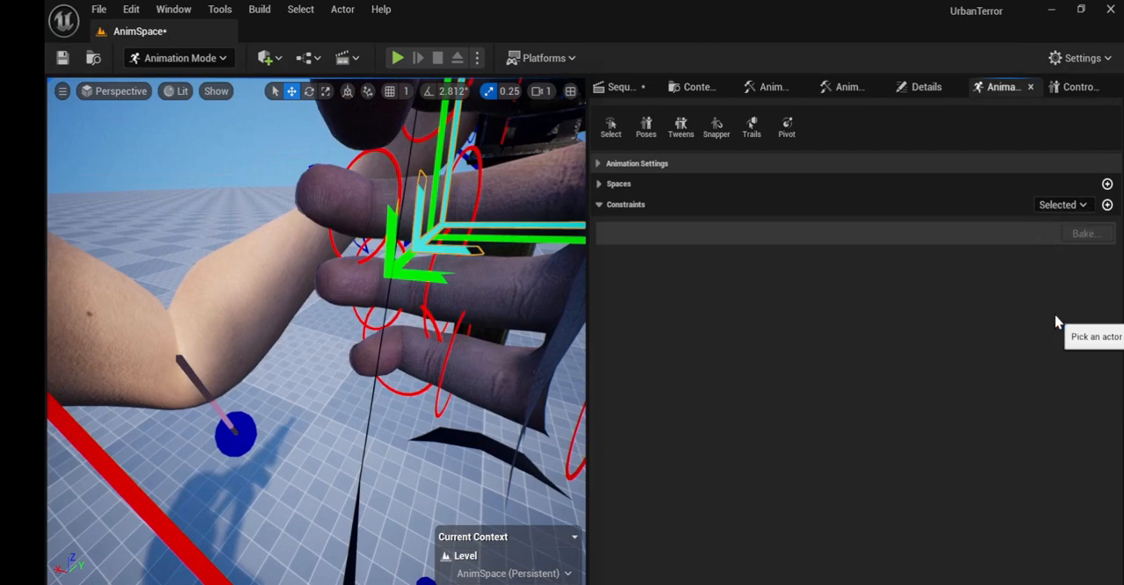
{"action": "left_click", "coordinate": [176, 536]}
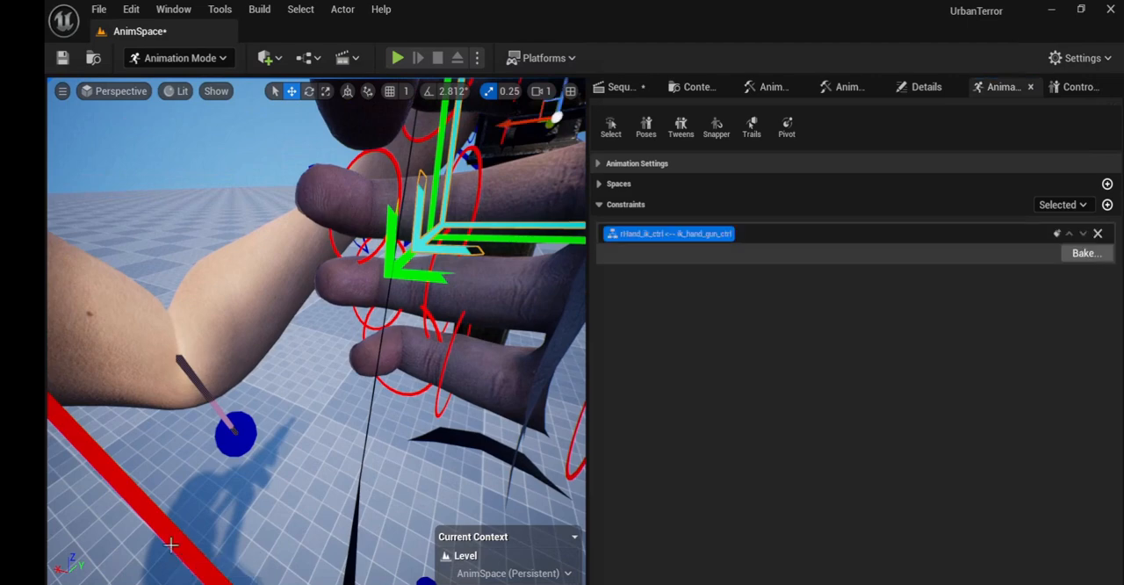
Step: Add a Parent constraint to the green WeaponRight_ctrl control beside the right hand, with rHand_ik_ctrl as its parent
{"action": "left_click", "coordinate": [391, 250]}
{"action": "left_click", "coordinate": [1108, 207]}
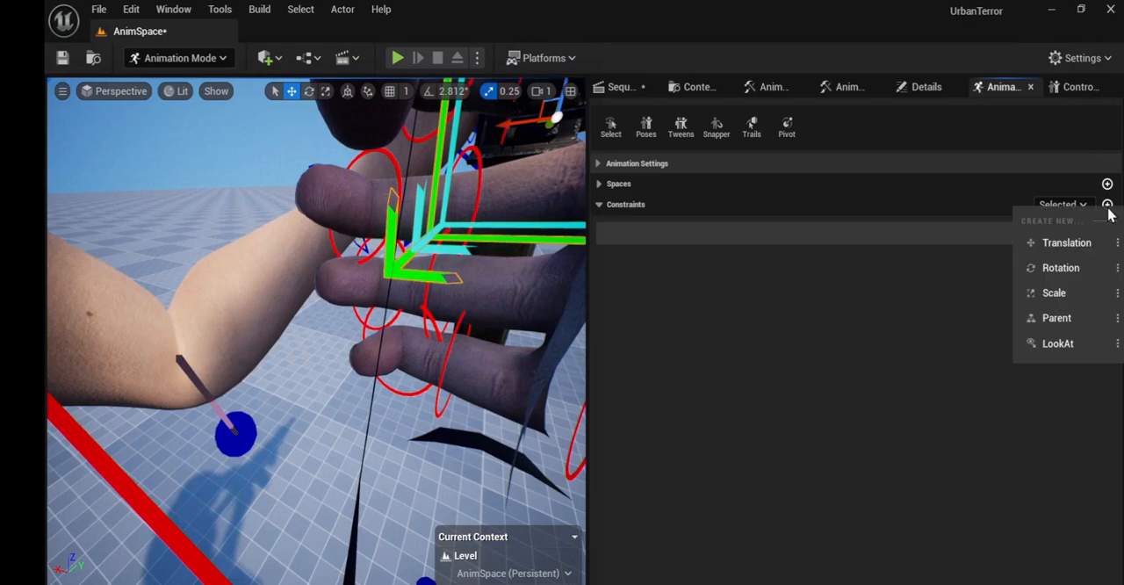
{"action": "left_click", "coordinate": [1073, 321]}
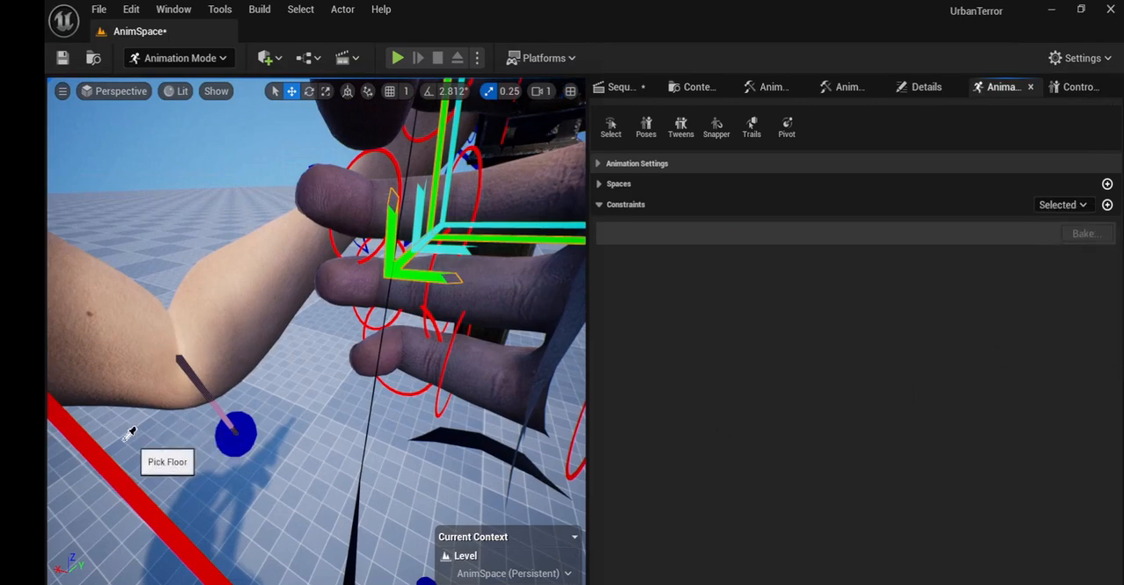
{"action": "left_click", "coordinate": [125, 482]}
Step: Add a Parent constraint to the box-shaped ik_hand_r_ctrl control, with rHand_ik_ctrl as its parent
{"action": "mouse_move", "coordinate": [300, 477]}
{"action": "right_mouse_down"}
{"action": "mouse_move", "coordinate": [505, 412]}
{"action": "mouse_move", "coordinate": [457, 378]}
{"action": "mouse_move", "coordinate": [413, 369]}
{"action": "mouse_move", "coordinate": [300, 477]}
{"action": "right_mouse_up"}
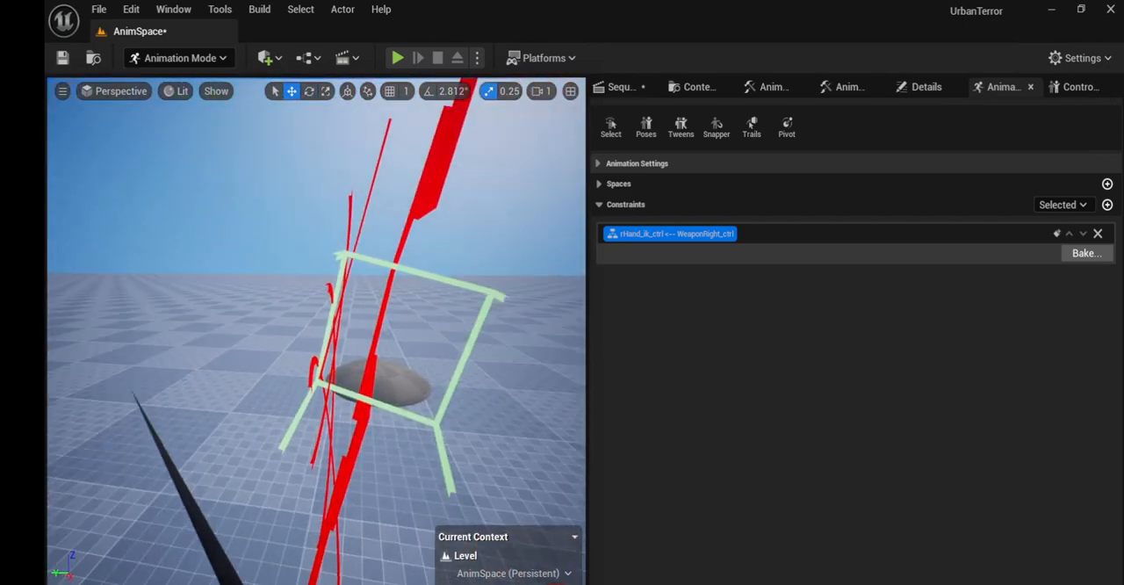
{"action": "left_click", "coordinate": [446, 407]}
{"action": "left_click", "coordinate": [1108, 203]}
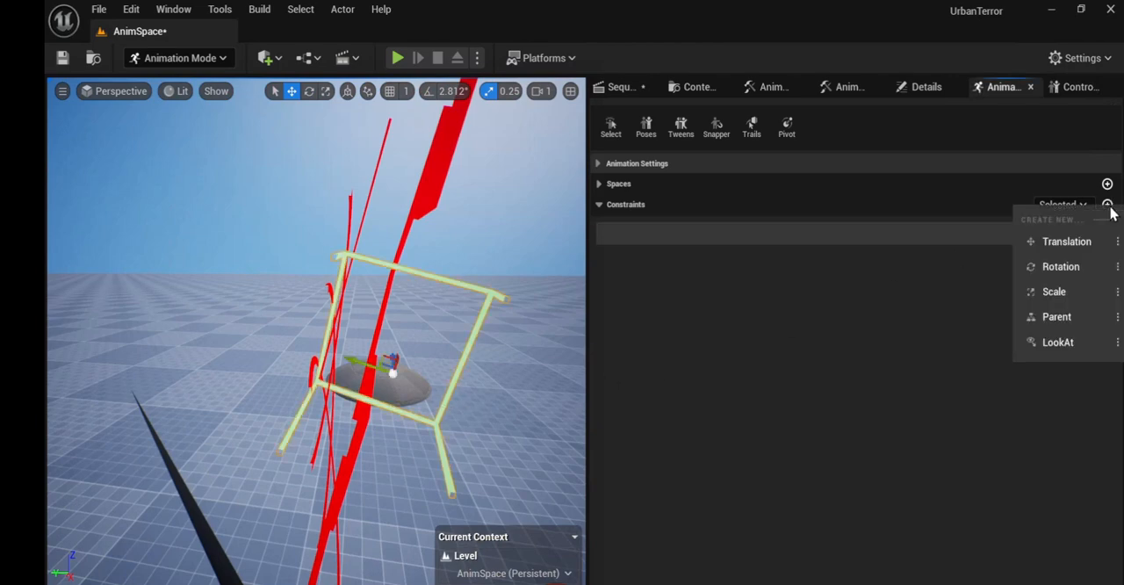
{"action": "left_click", "coordinate": [1068, 320]}
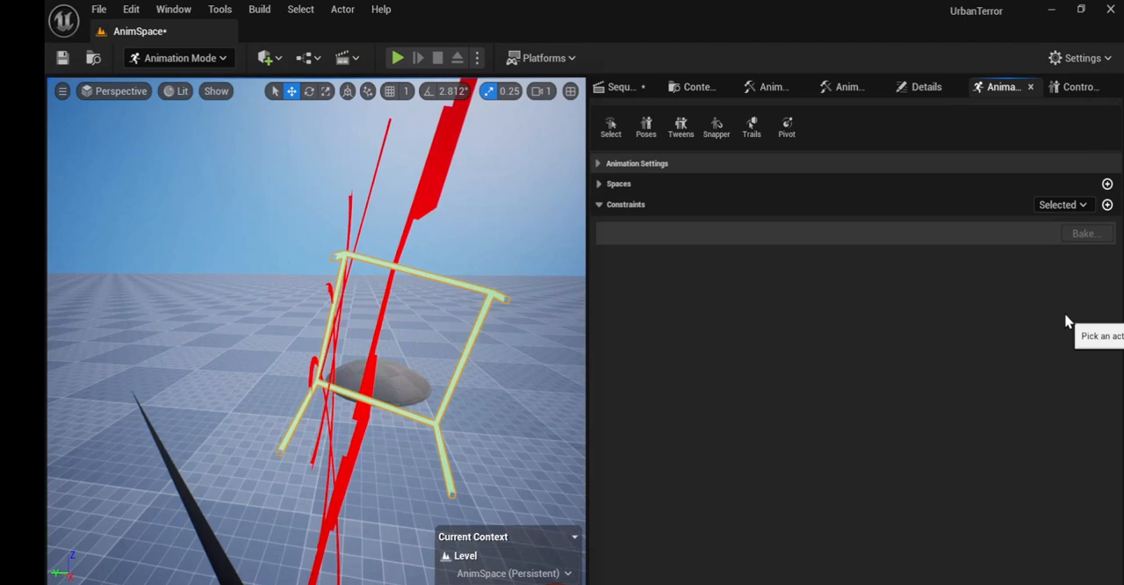
{"action": "left_click", "coordinate": [431, 198]}
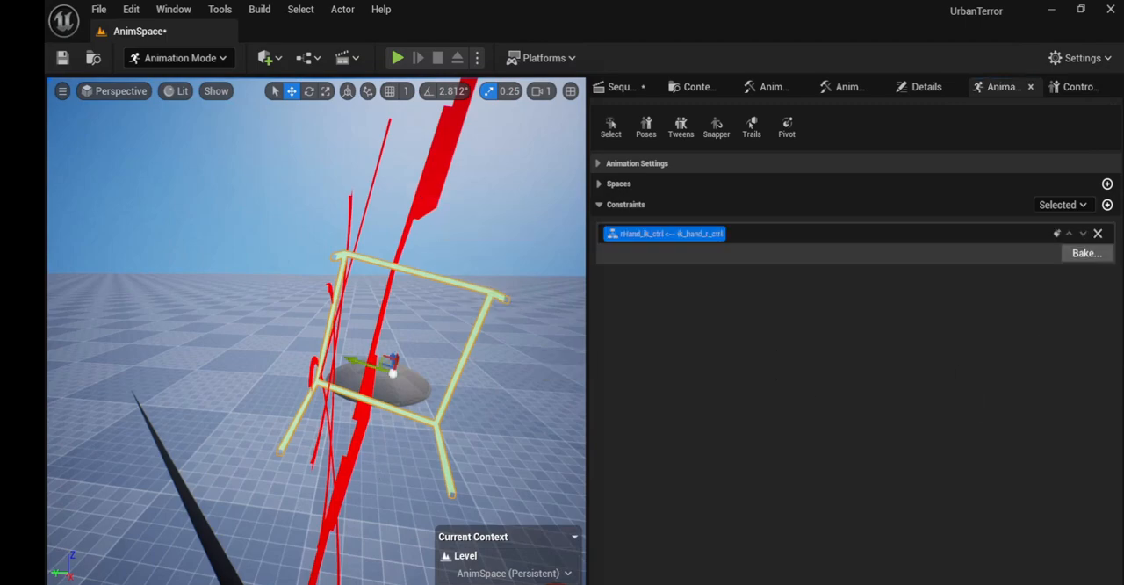
Step: Constrain lHand_ik_ctrl to rHand_ik_ctrl with a Parent constraint so that the left hand follows the right
{"action": "right_click_drag", "start_coordinate": [374, 468], "coordinate": [277, 492]}
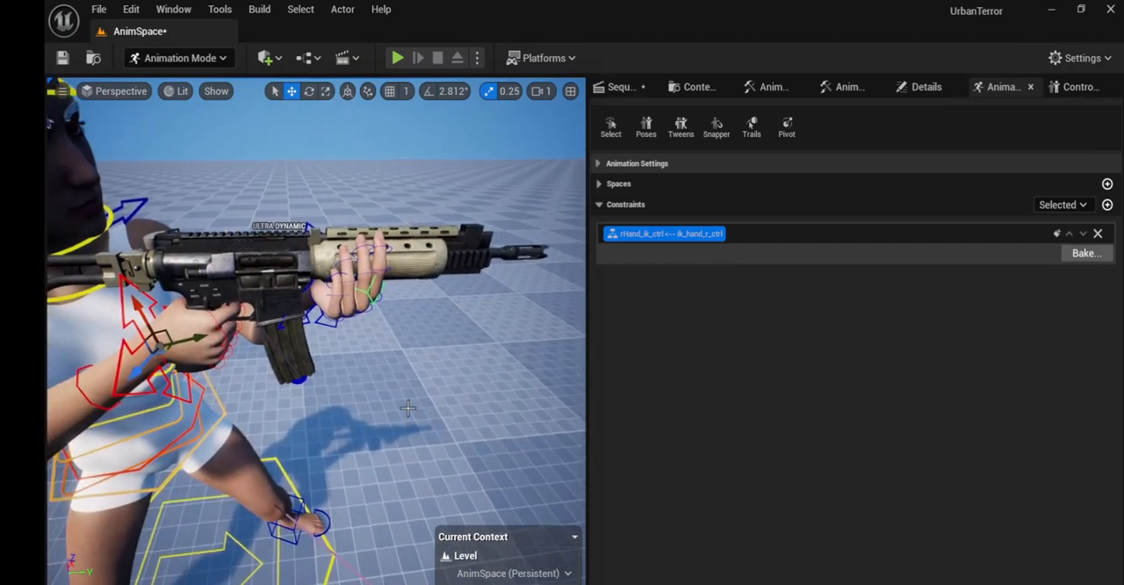
{"action": "left_click", "coordinate": [329, 325]}
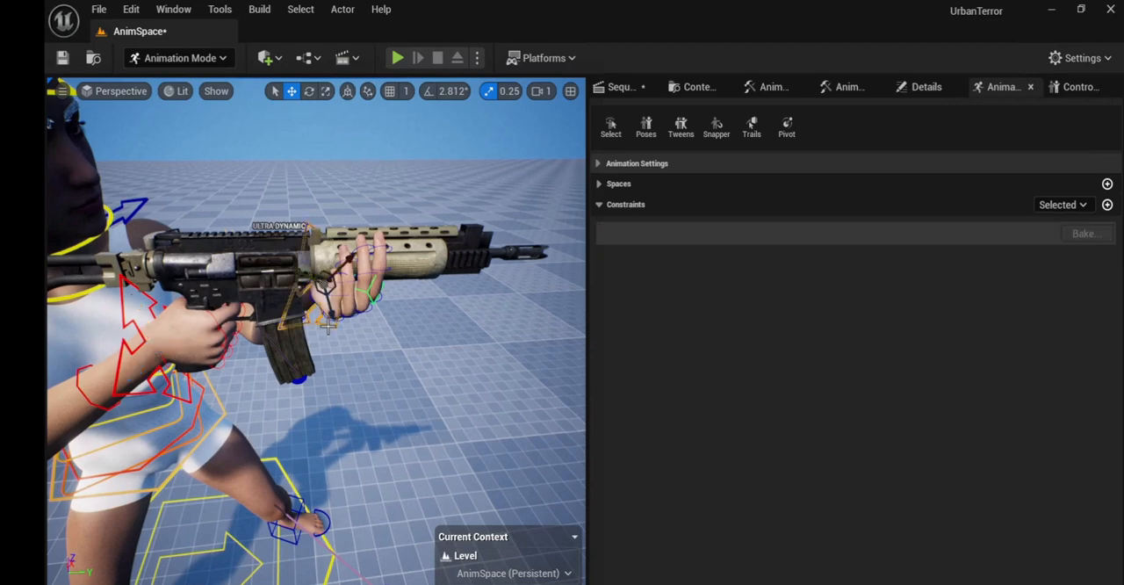
{"action": "left_click", "coordinate": [1107, 205]}
{"action": "left_click", "coordinate": [1075, 314]}
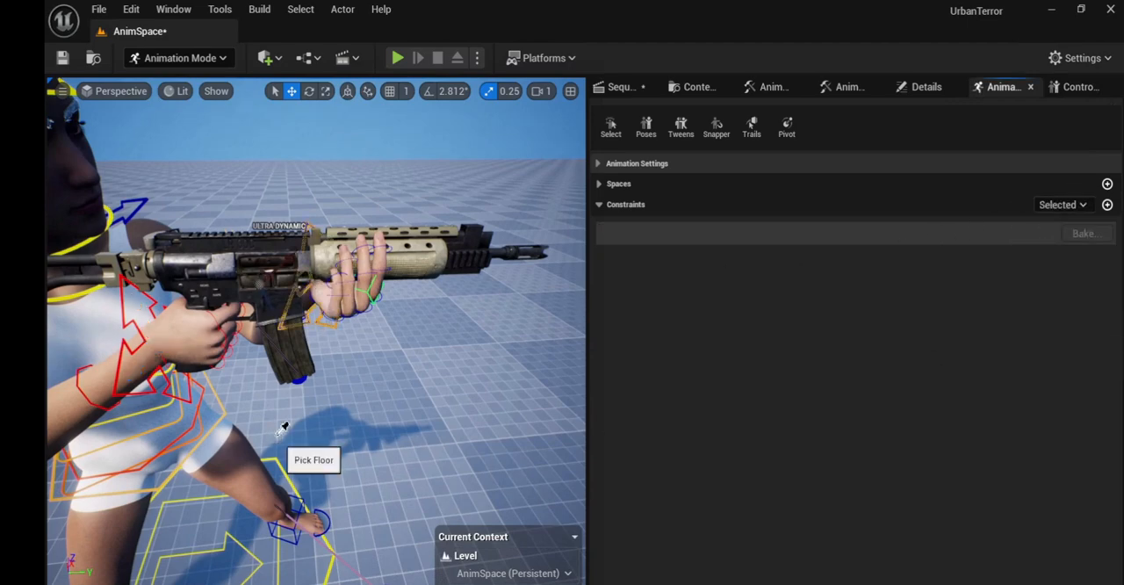
{"action": "left_click", "coordinate": [128, 319]}
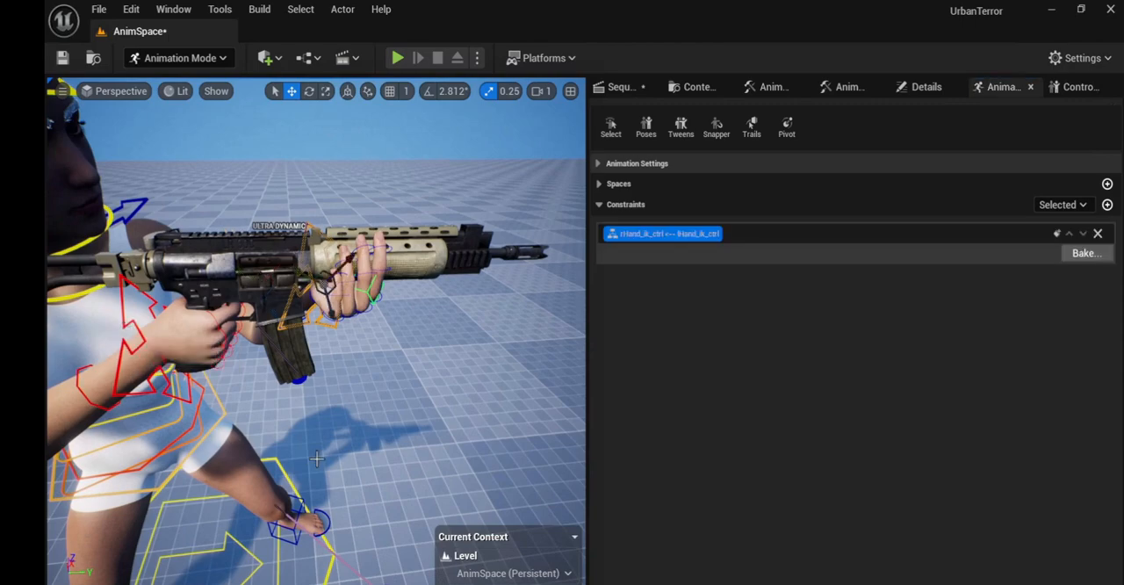
Step: At frame 3 of AnimSequence, move rHand_ik_ctrl slightly backward towards the shoulder in world space to key the recoil
{"action": "left_click", "coordinate": [608, 86]}
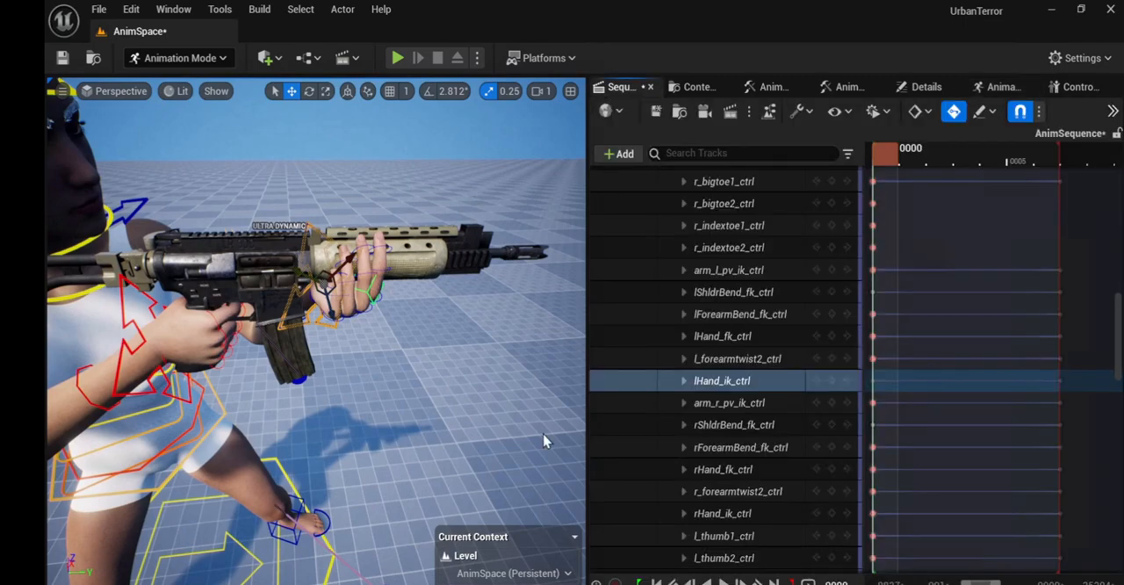
{"action": "right_click_drag", "start_coordinate": [435, 479], "coordinate": [350, 428]}
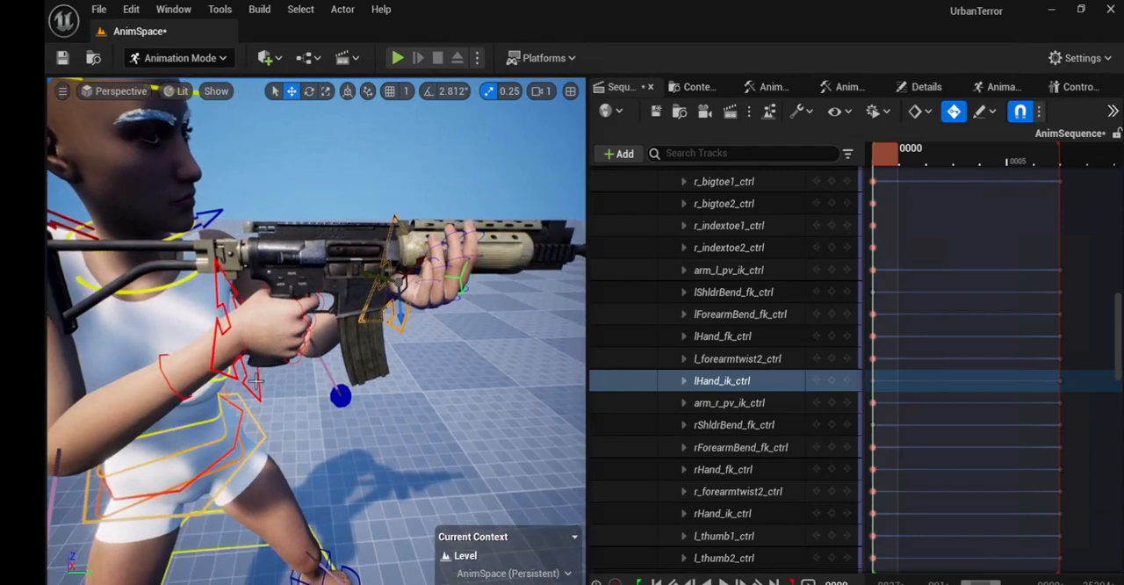
{"action": "left_click", "coordinate": [262, 390]}
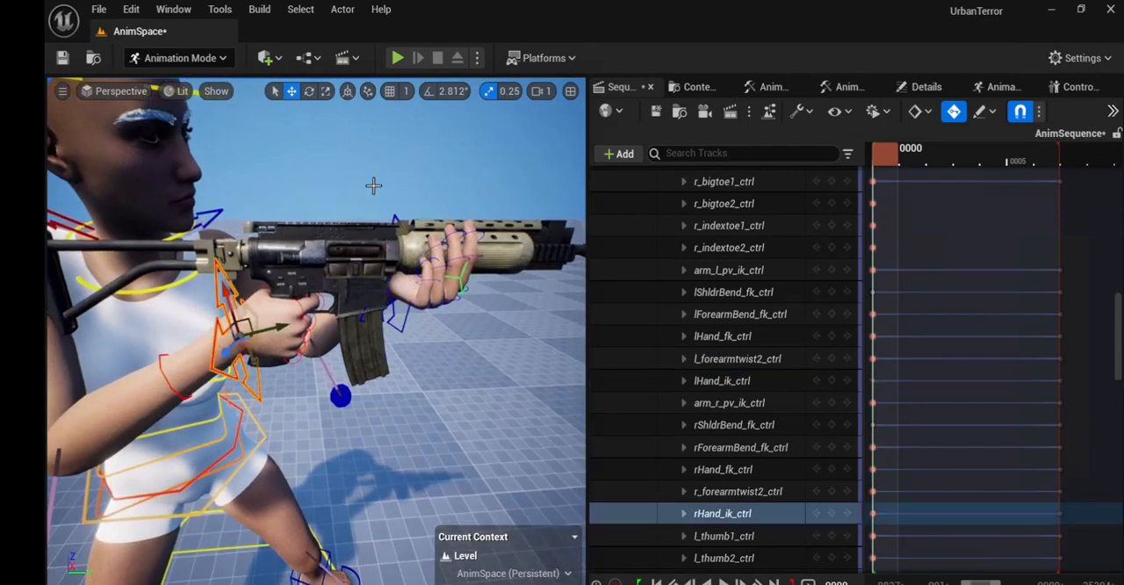
{"action": "left_click", "coordinate": [346, 96]}
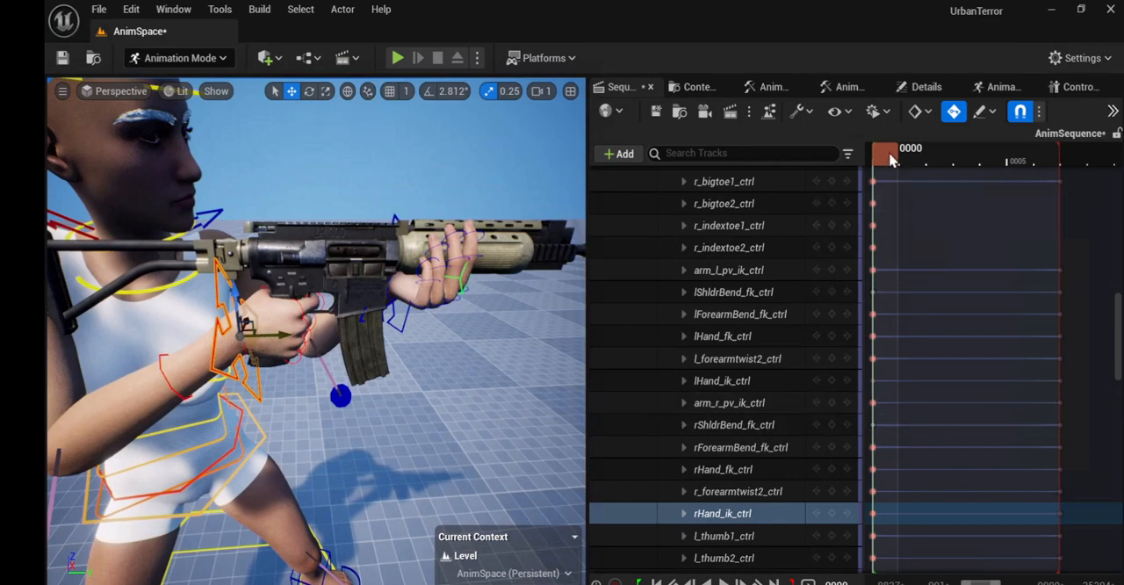
{"action": "left_click_drag", "start_coordinate": [902, 158], "coordinate": [959, 156]}
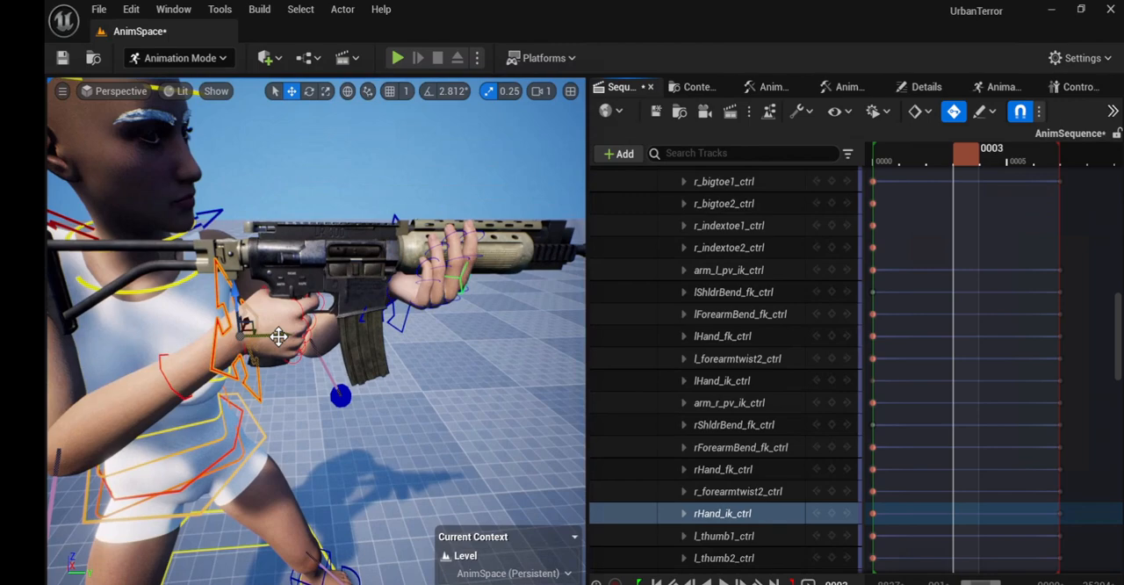
{"action": "left_click_drag", "start_coordinate": [279, 336], "coordinate": [279, 336]}
{"action": "left_click_drag", "start_coordinate": [278, 336], "coordinate": [264, 336]}
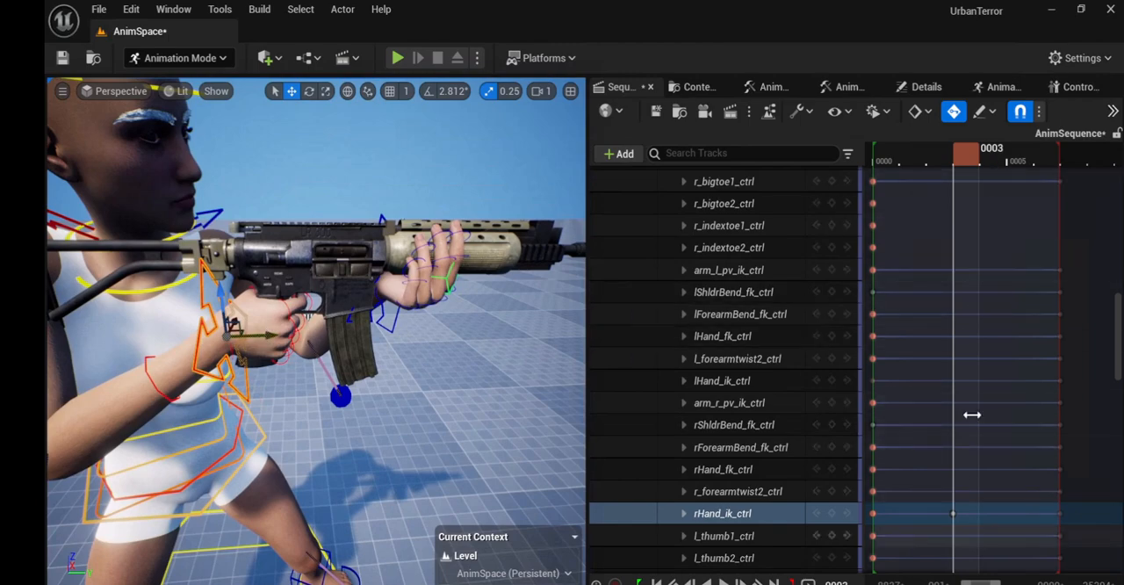
Step: Scrub through the recoil motion and shift rHand_ik_ctrl slightly further back at frame 1
{"action": "left_click_drag", "start_coordinate": [968, 163], "coordinate": [883, 202]}
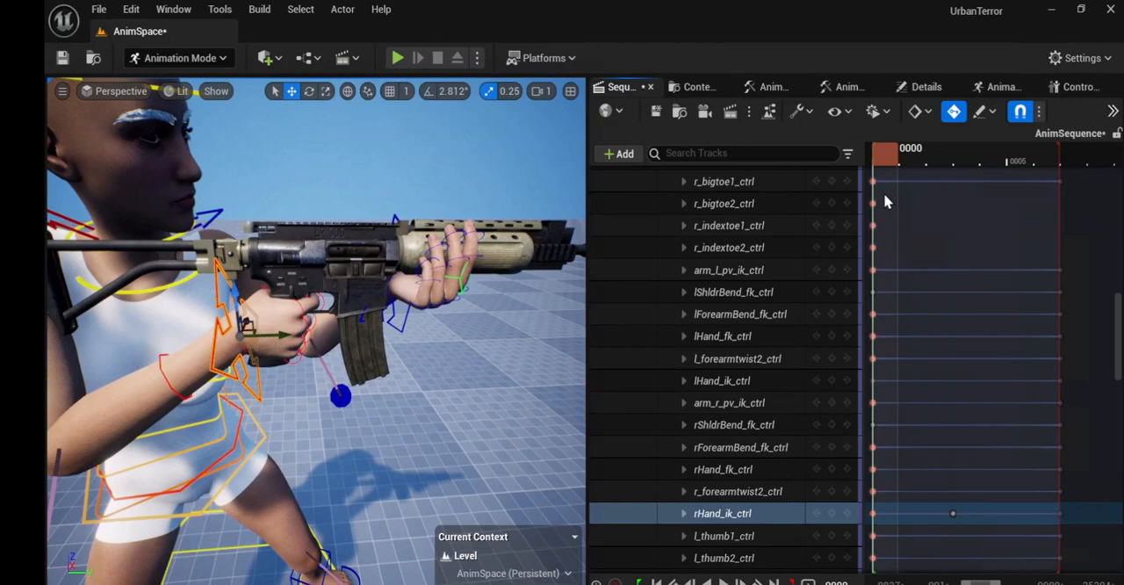
{"action": "left_click_drag", "start_coordinate": [884, 195], "coordinate": [1040, 189]}
{"action": "left_click_drag", "start_coordinate": [1063, 186], "coordinate": [946, 222]}
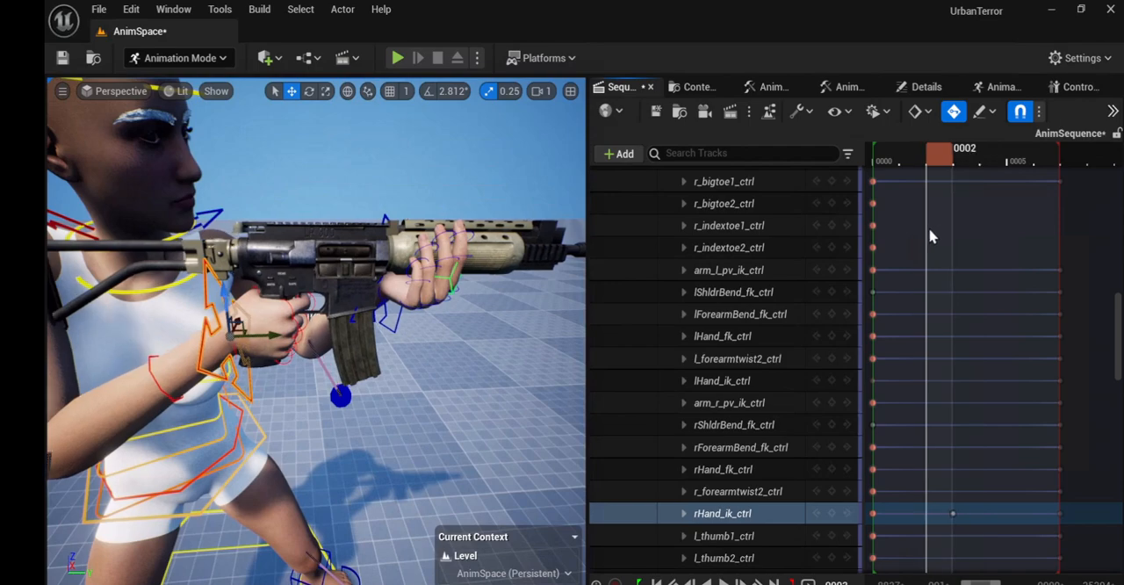
{"action": "mouse_move", "coordinate": [913, 237]}
{"action": "left_mouse_down"}
{"action": "mouse_move", "coordinate": [898, 240]}
{"action": "mouse_move", "coordinate": [909, 243]}
{"action": "left_mouse_up"}
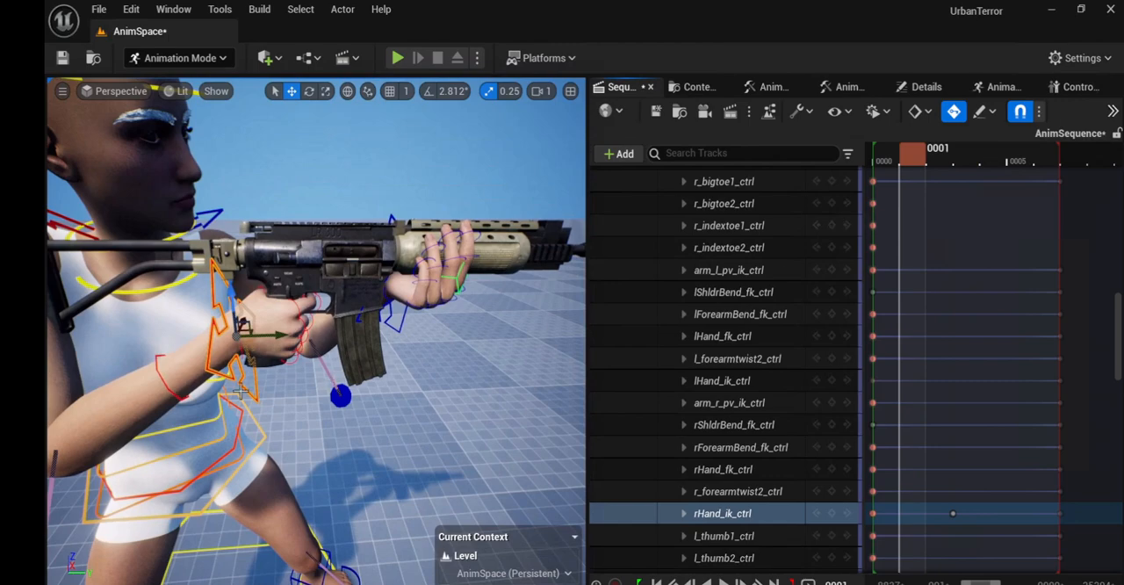
{"action": "left_click_drag", "start_coordinate": [278, 338], "coordinate": [274, 333]}
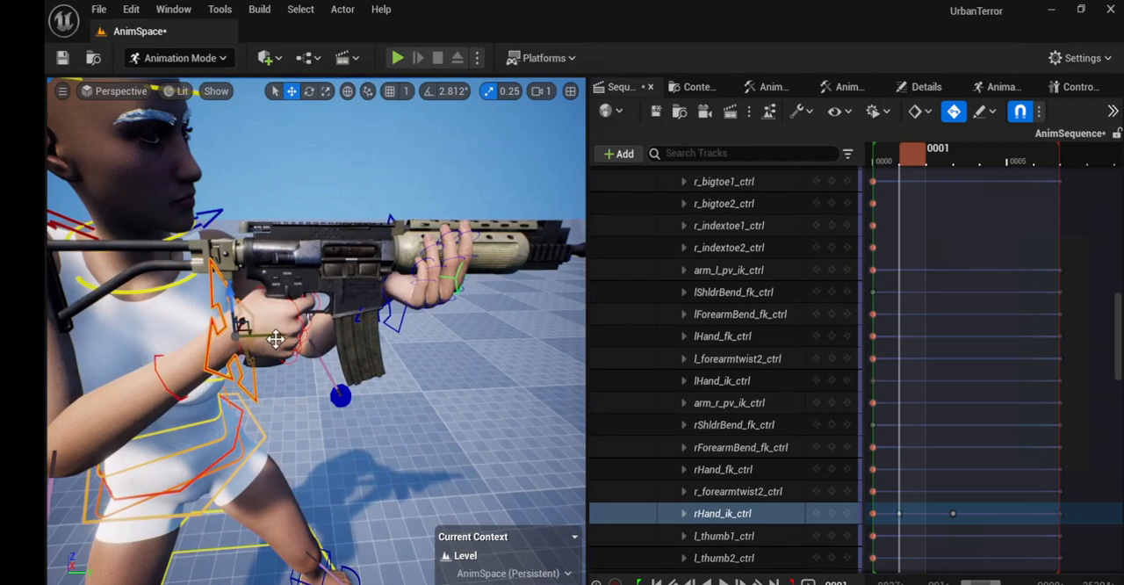
Step: At frame 3, rotate rHand_ik_ctrl slightly in world space to tilt the rifle's muzzle upward
{"action": "left_click_drag", "start_coordinate": [911, 158], "coordinate": [969, 156]}
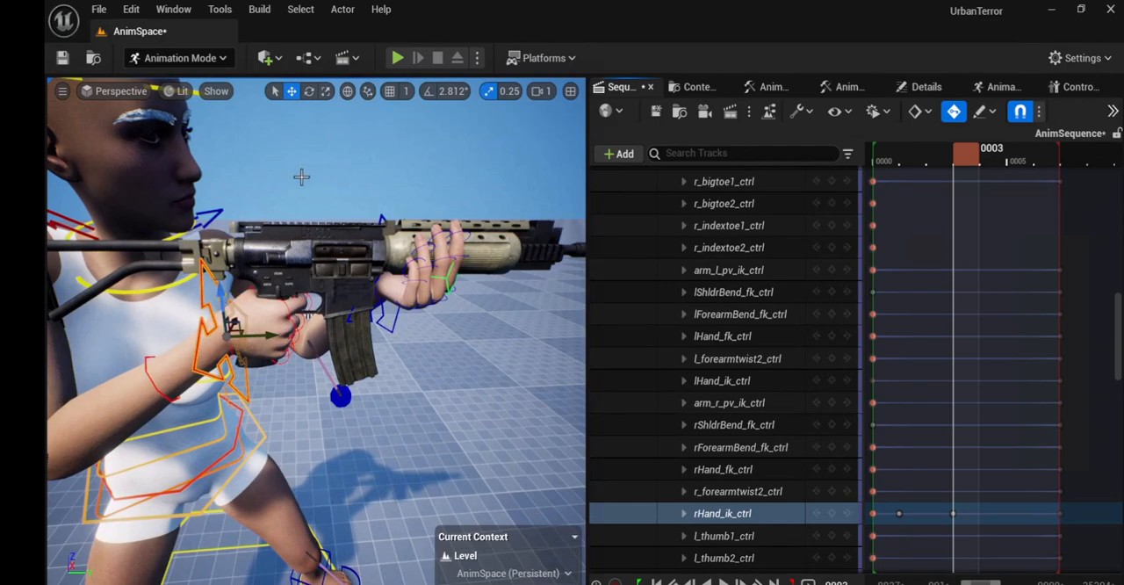
{"action": "key", "text": "e"}
{"action": "left_click", "coordinate": [348, 92]}
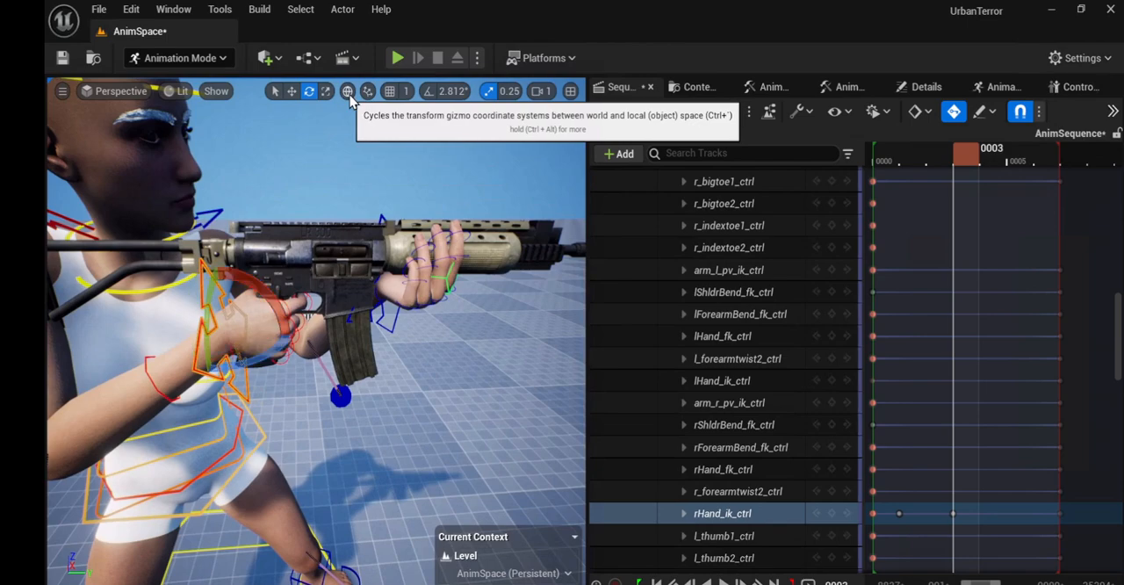
{"action": "left_click_drag", "start_coordinate": [268, 297], "coordinate": [268, 293]}
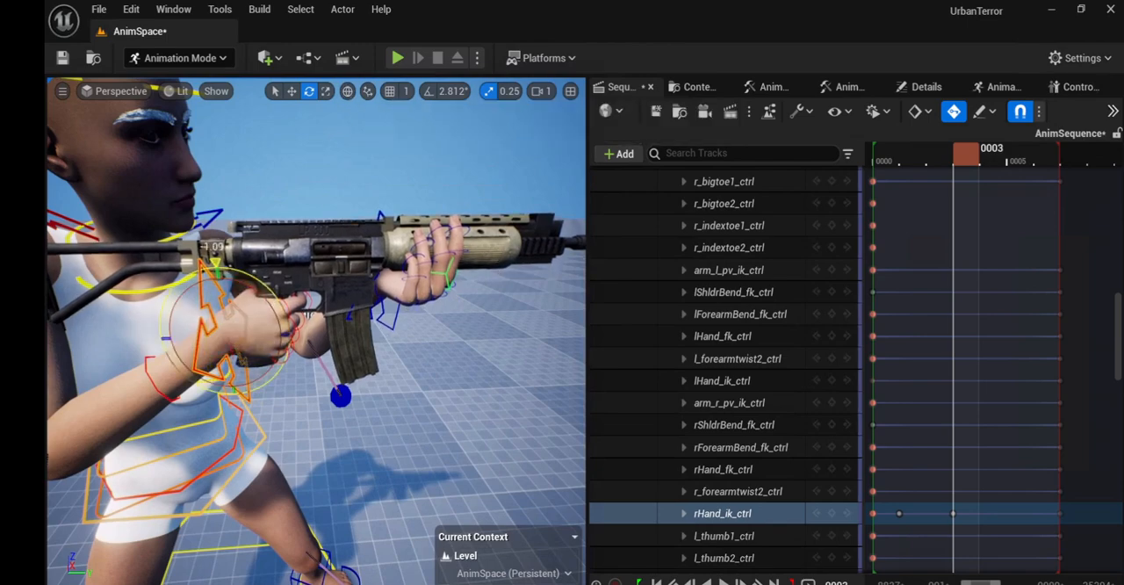
{"action": "left_click_drag", "start_coordinate": [269, 294], "coordinate": [269, 293]}
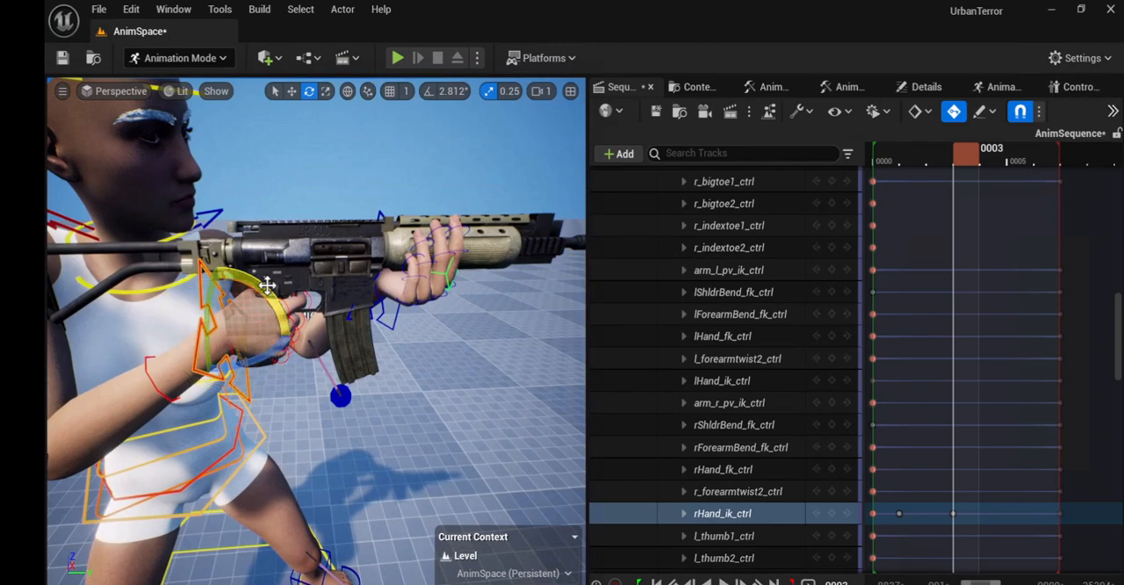
Step: Nudge rHand_ik_ctrl slightly upward at frame 3 and return the playhead to frame 1
{"action": "key", "text": "w"}
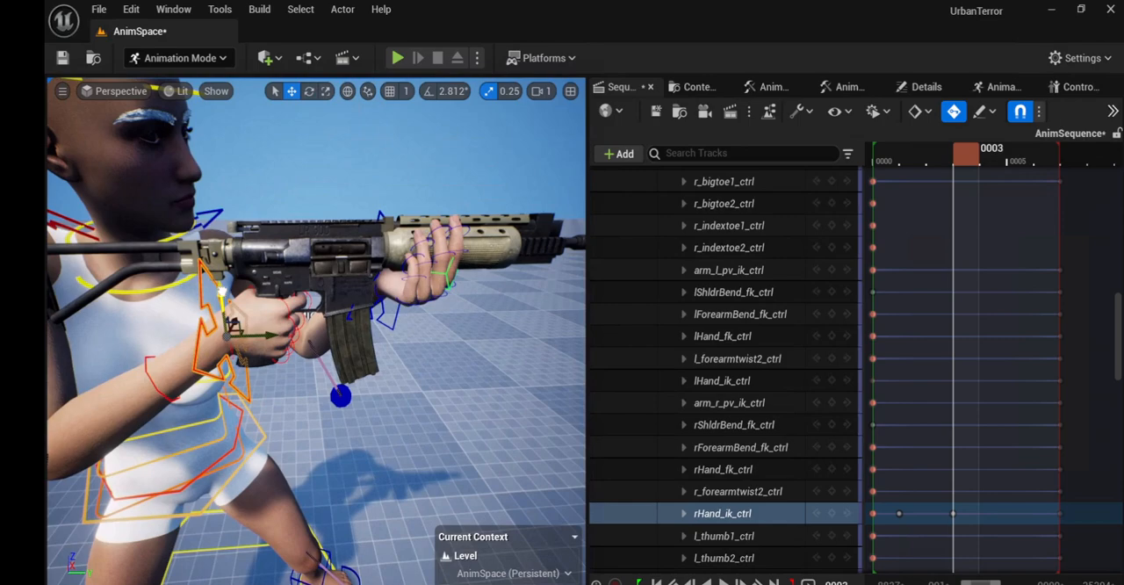
{"action": "left_click_drag", "start_coordinate": [222, 291], "coordinate": [222, 290]}
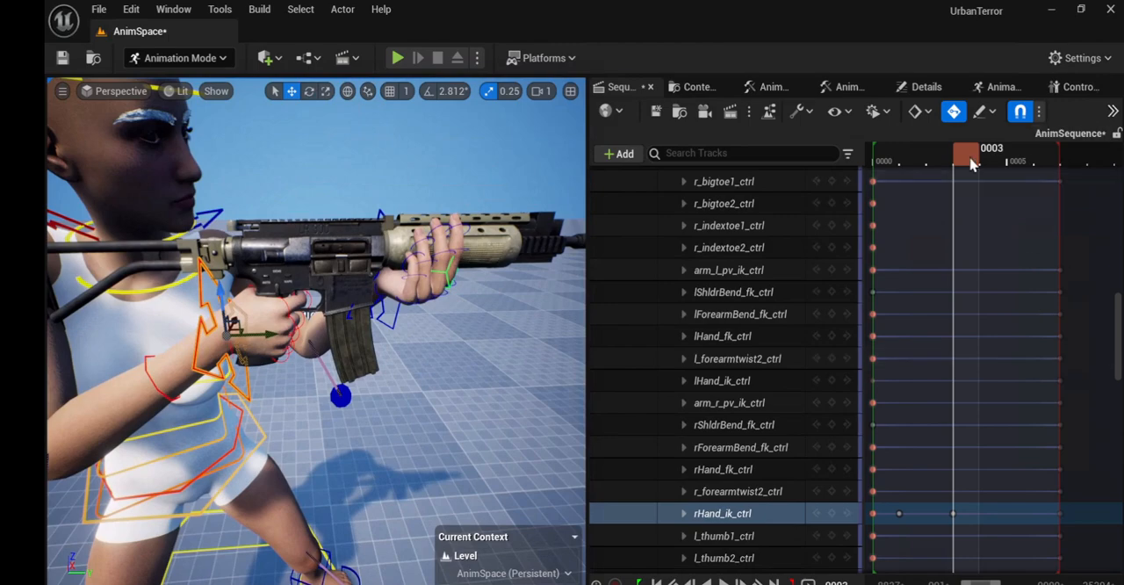
{"action": "left_click_drag", "start_coordinate": [972, 164], "coordinate": [903, 203]}
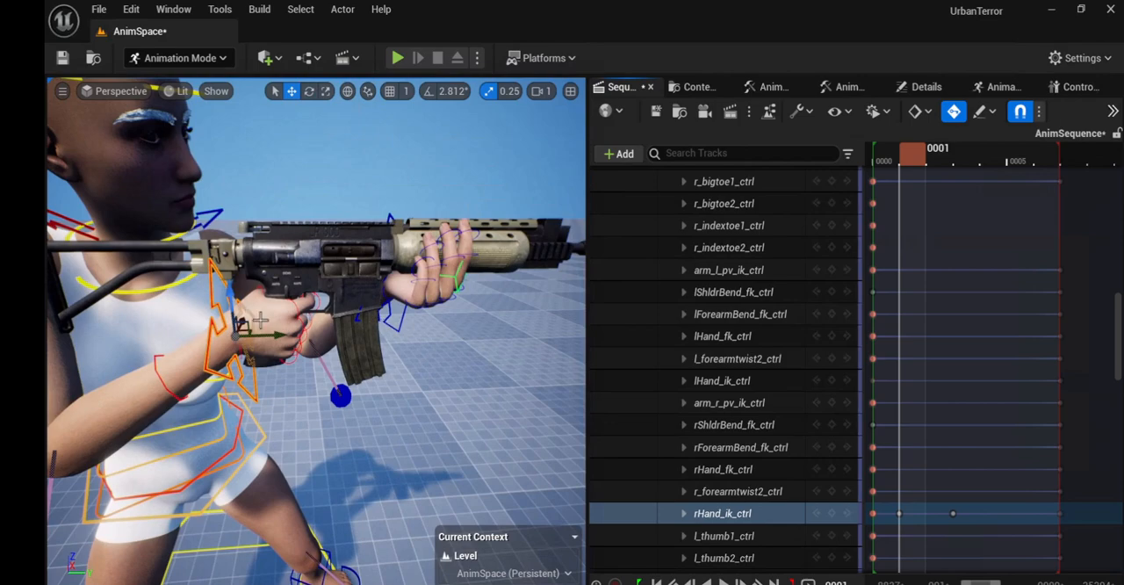
Step: At frame 1, rotate rHand_ik_ctrl slightly in world space to adjust the rifle's tilt
{"action": "key", "text": "e"}
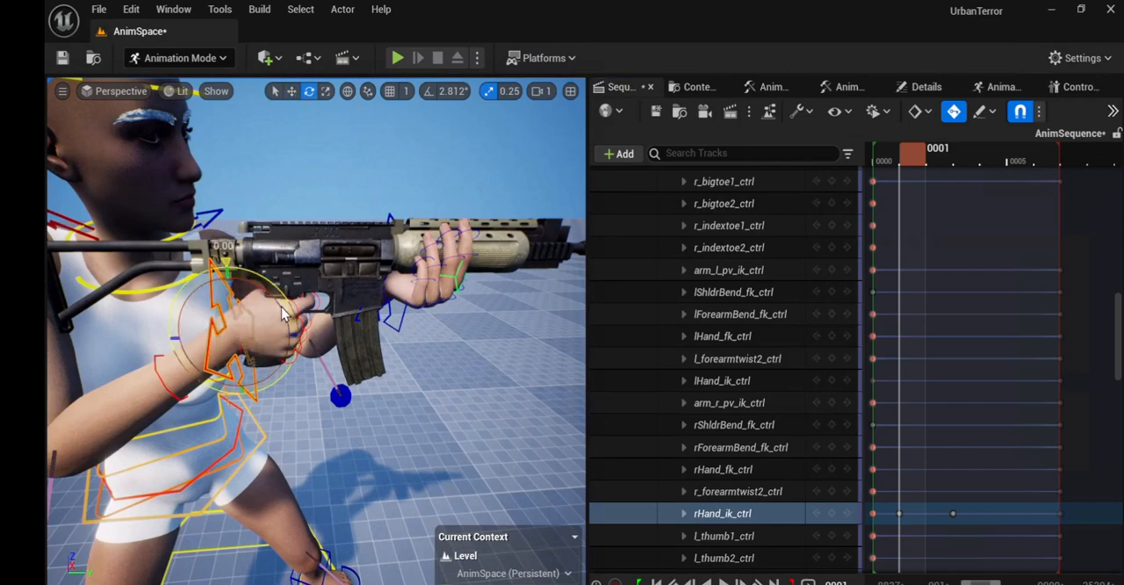
{"action": "left_click_drag", "start_coordinate": [282, 307], "coordinate": [289, 305]}
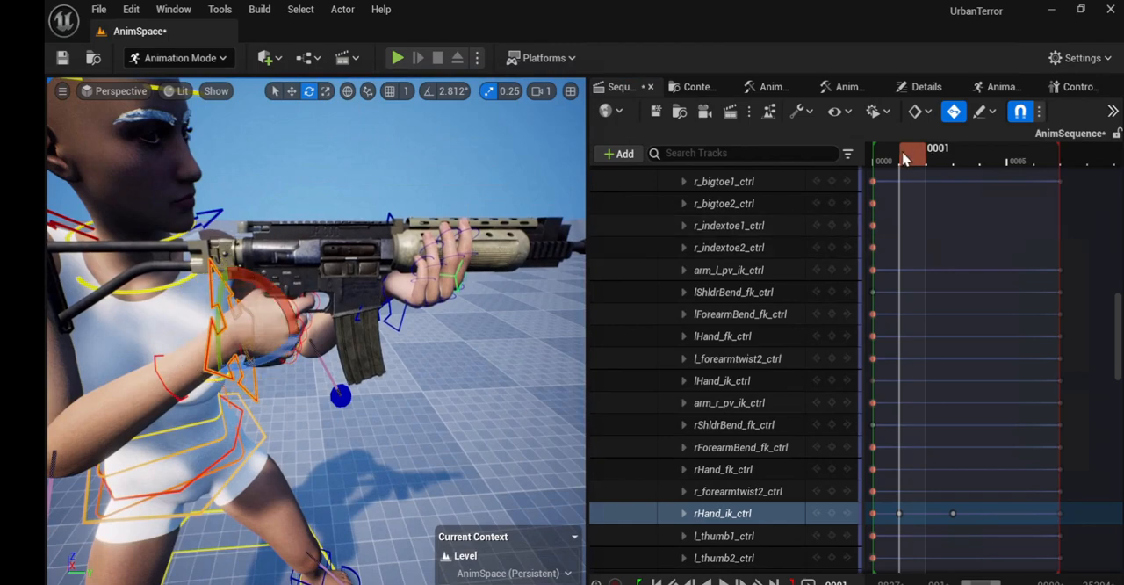
{"action": "left_click", "coordinate": [875, 167]}
Step: At frame 6, rotate rHand_ik_ctrl slightly in world space to tip the rifle's muzzle down and key the recovery
{"action": "left_click_drag", "start_coordinate": [932, 158], "coordinate": [1054, 172]}
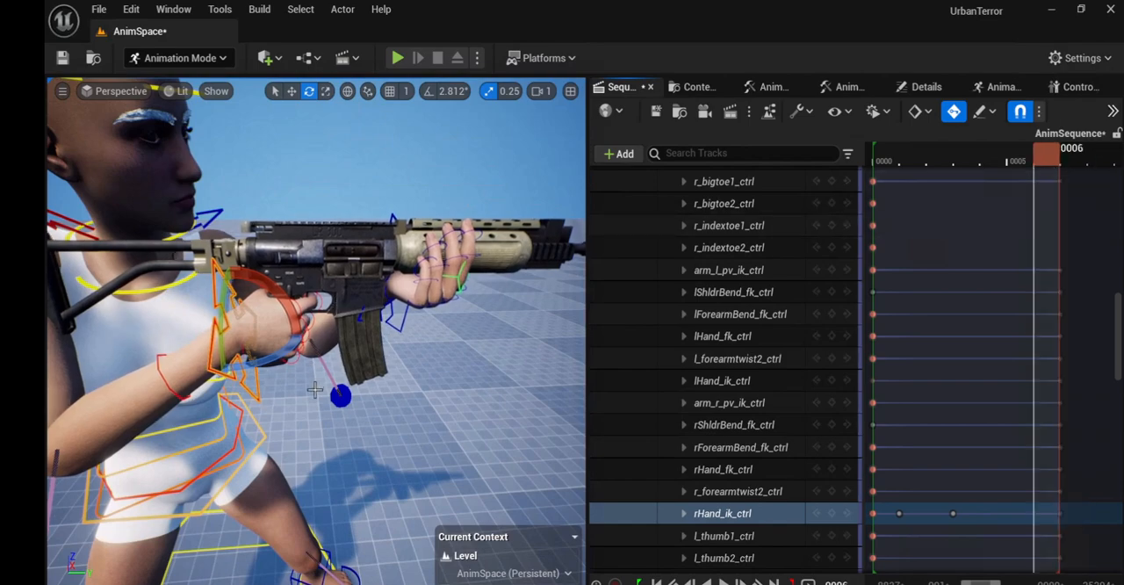
{"action": "key", "text": "w"}
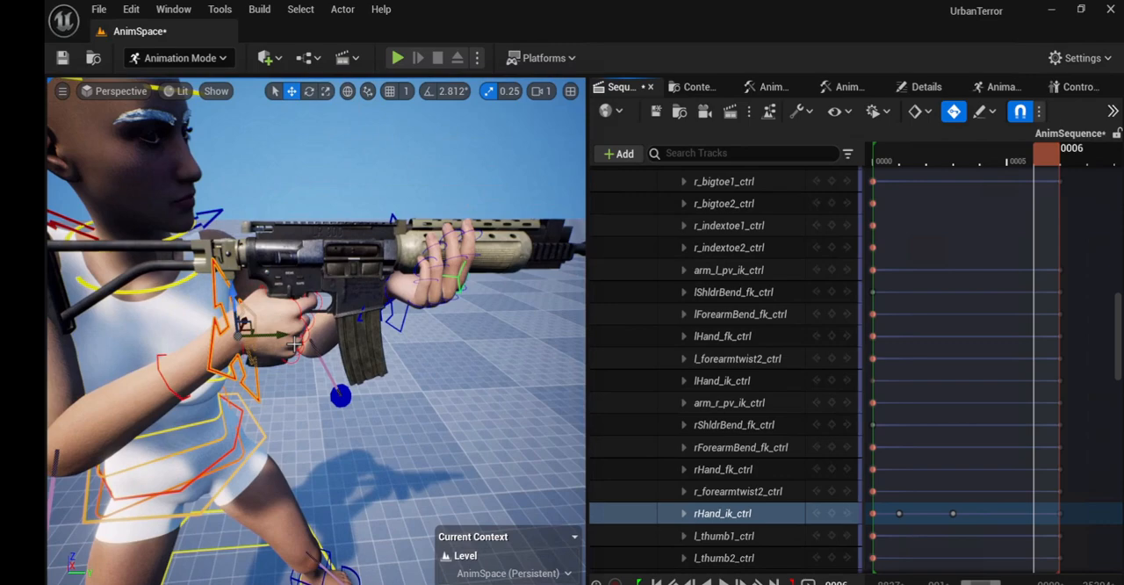
{"action": "key", "text": "e"}
{"action": "left_click_drag", "start_coordinate": [289, 309], "coordinate": [285, 337]}
{"action": "key", "text": "w"}
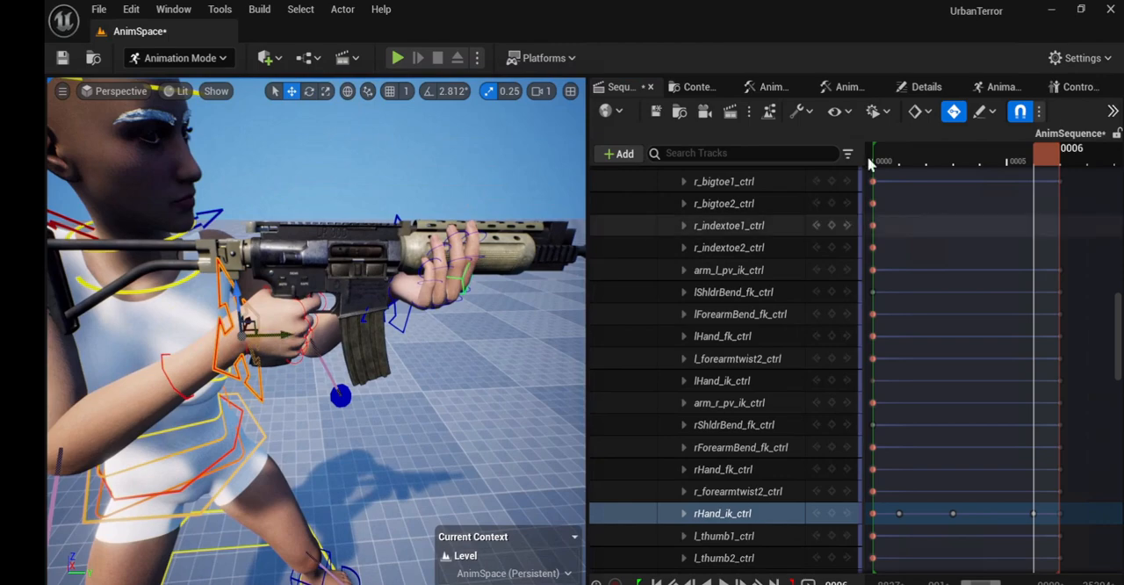
Step: Play the recoil from frame 0 to review the rifle's motion and return to the start
{"action": "left_click_drag", "start_coordinate": [1049, 158], "coordinate": [850, 204]}
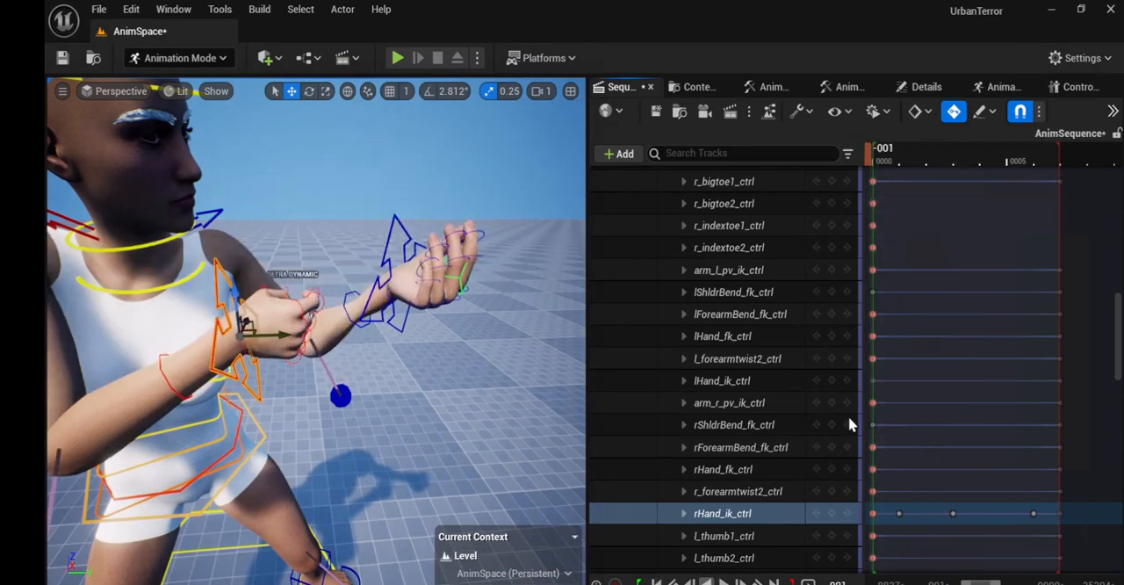
{"action": "left_click_drag", "start_coordinate": [872, 167], "coordinate": [885, 160]}
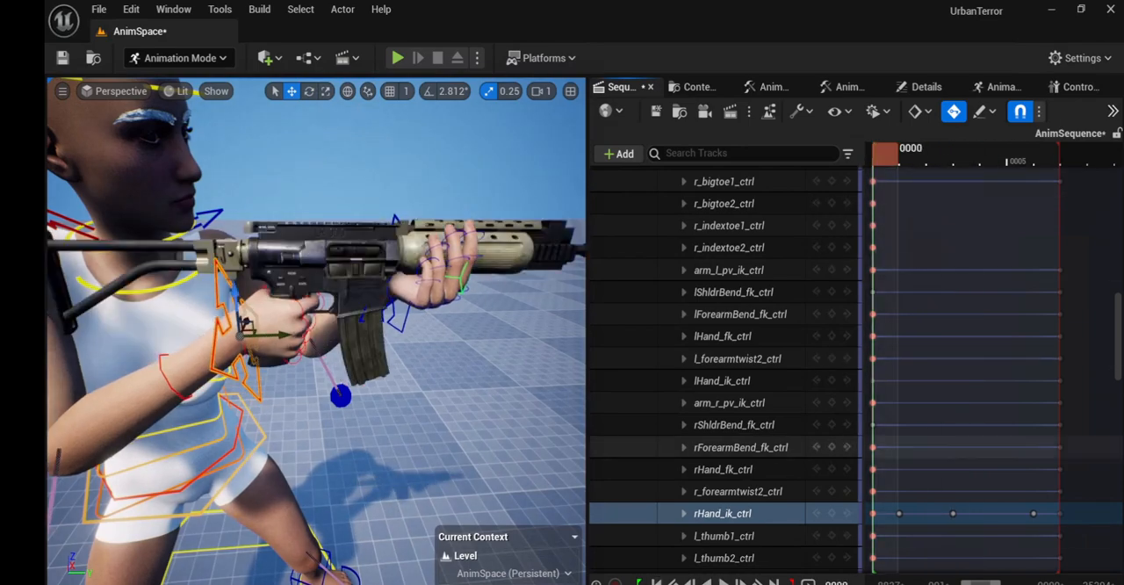
{"action": "left_click", "coordinate": [724, 583]}
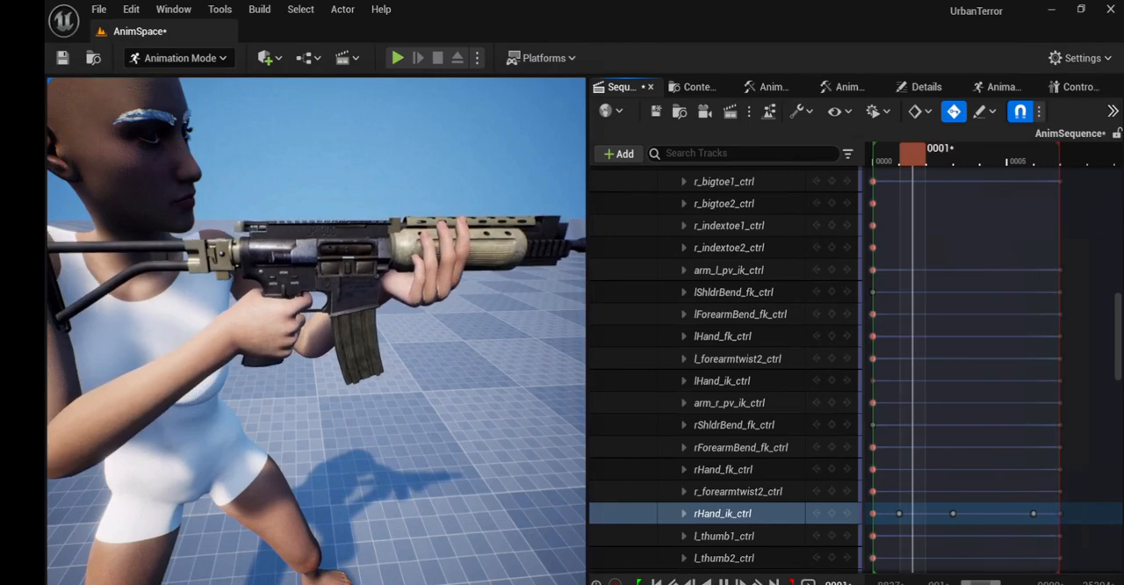
{"action": "key", "text": "space"}
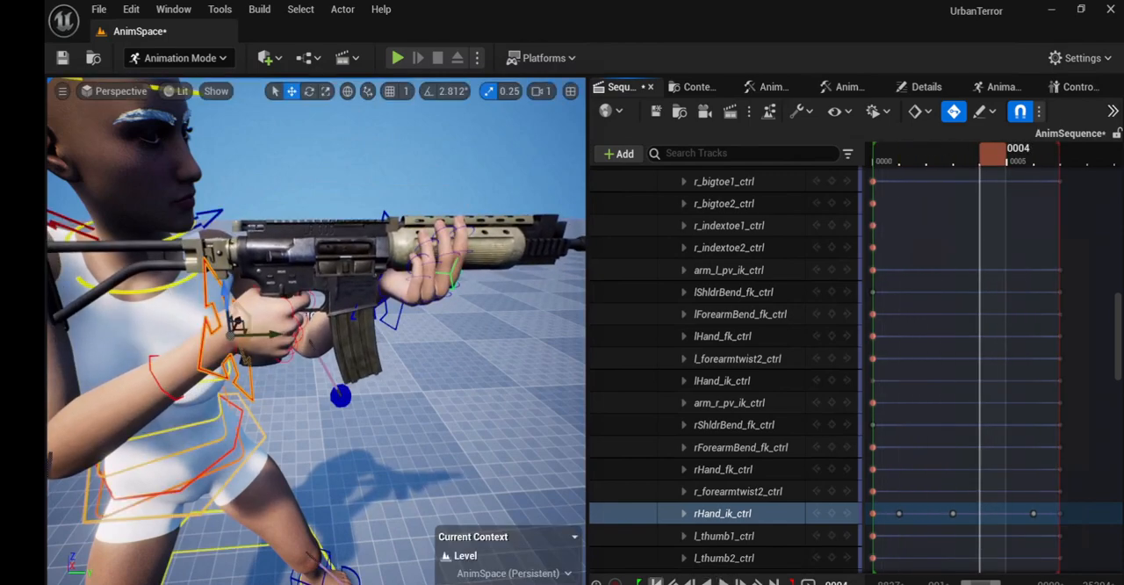
{"action": "left_click", "coordinate": [656, 581]}
Step: At frame 3, rotate spine4_ctrl and spine3_ctrl slightly in world space to lean the upper torso back with the recoil
{"action": "left_click_drag", "start_coordinate": [423, 407], "coordinate": [450, 410], "text": "alt"}
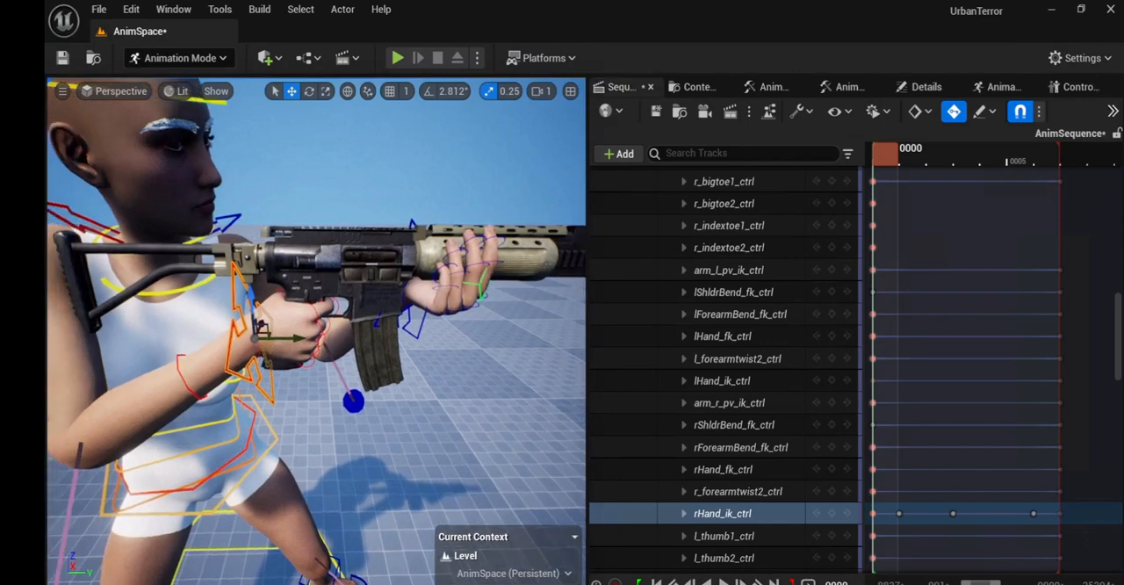
{"action": "right_click_drag", "start_coordinate": [428, 417], "coordinate": [410, 403]}
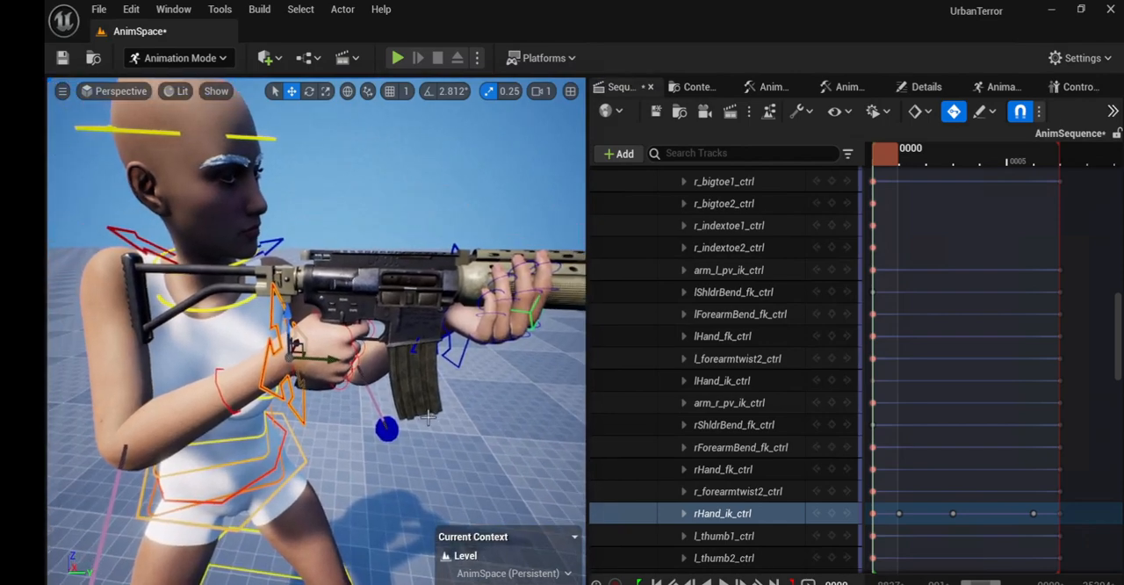
{"action": "left_click_drag", "start_coordinate": [888, 159], "coordinate": [959, 157]}
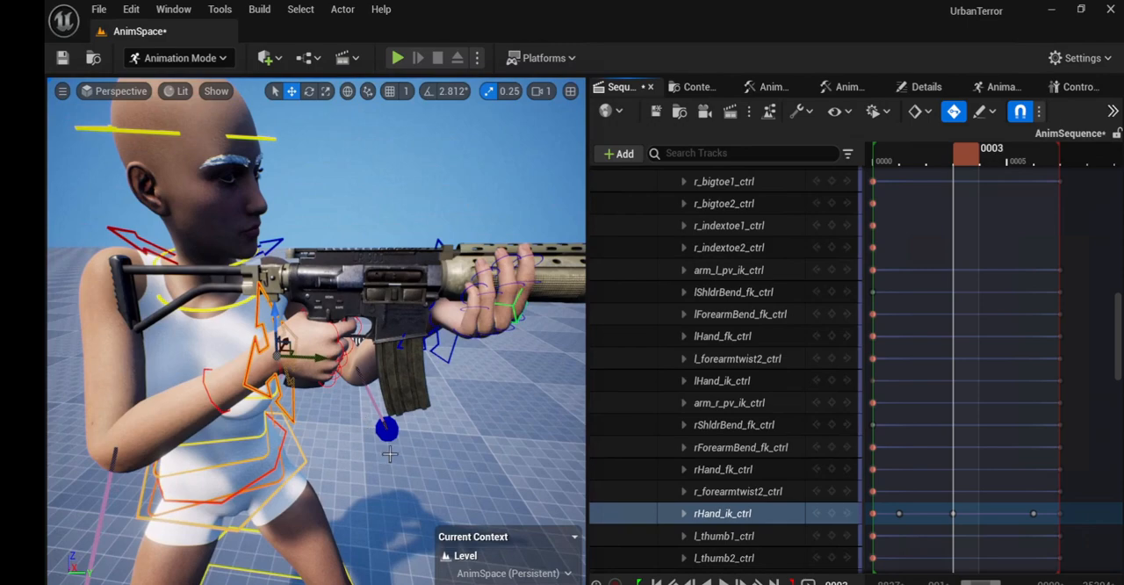
{"action": "left_click_drag", "start_coordinate": [357, 340], "coordinate": [263, 342], "text": "alt"}
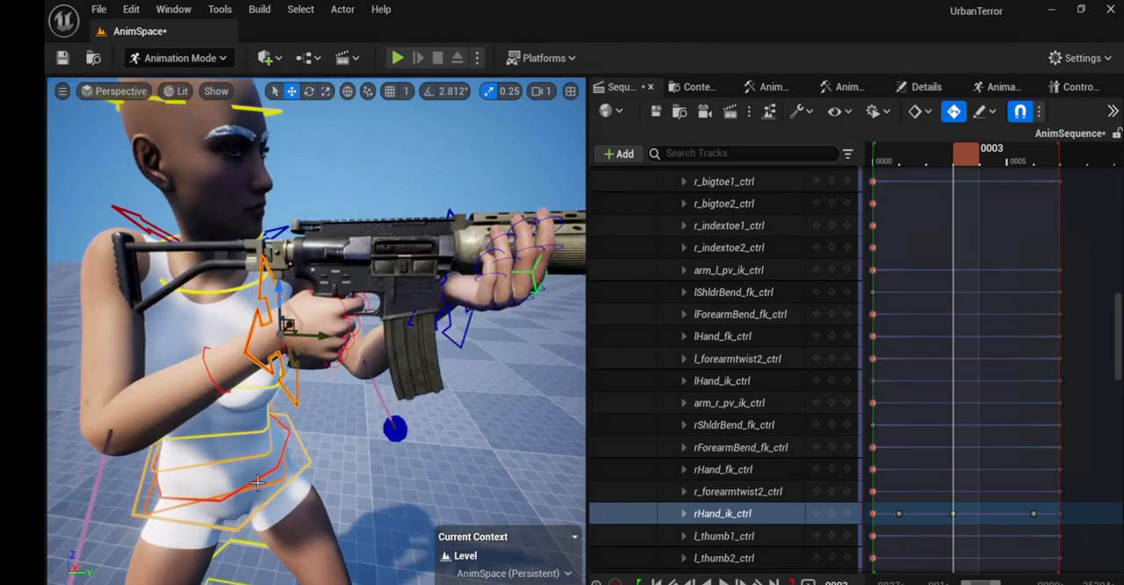
{"action": "left_click", "coordinate": [266, 387]}
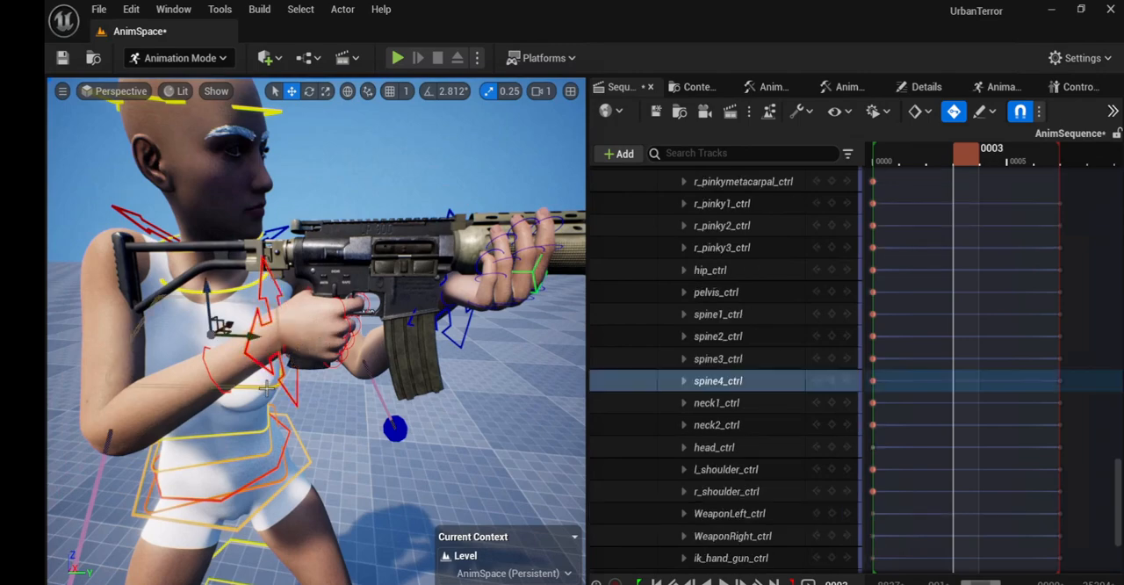
{"action": "left_click", "coordinate": [347, 91]}
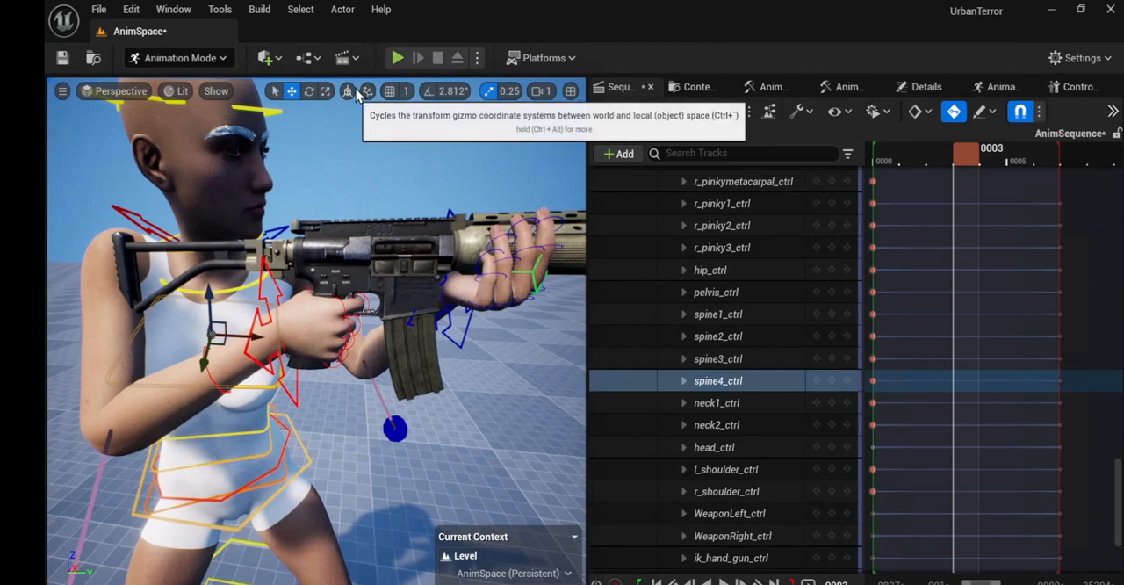
{"action": "key", "text": "e"}
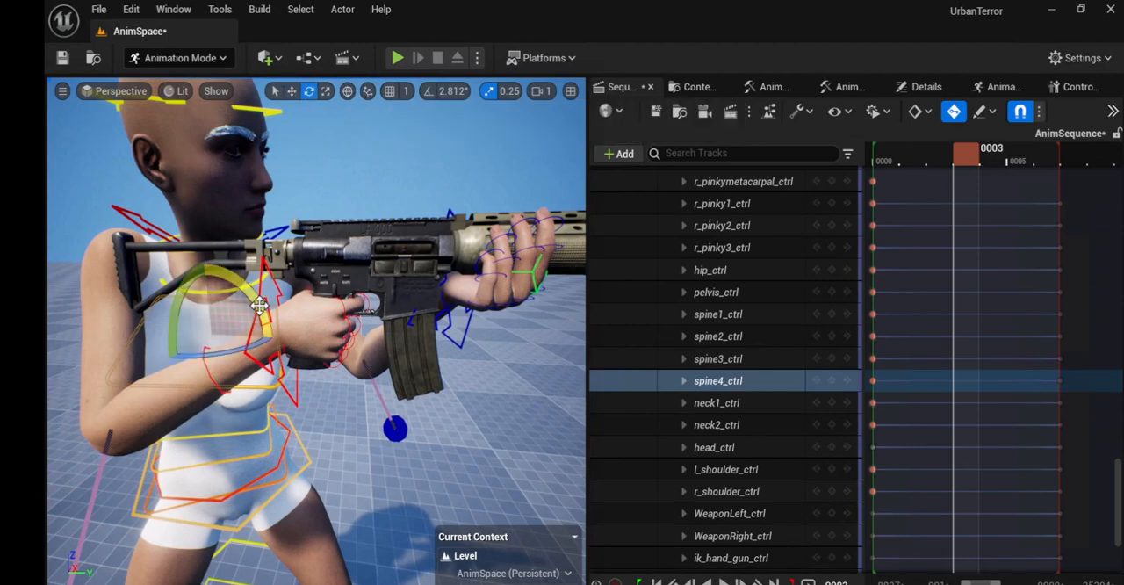
{"action": "left_click_drag", "start_coordinate": [260, 302], "coordinate": [259, 361]}
{"action": "left_click", "coordinate": [264, 426]}
{"action": "left_click_drag", "start_coordinate": [253, 408], "coordinate": [252, 410]}
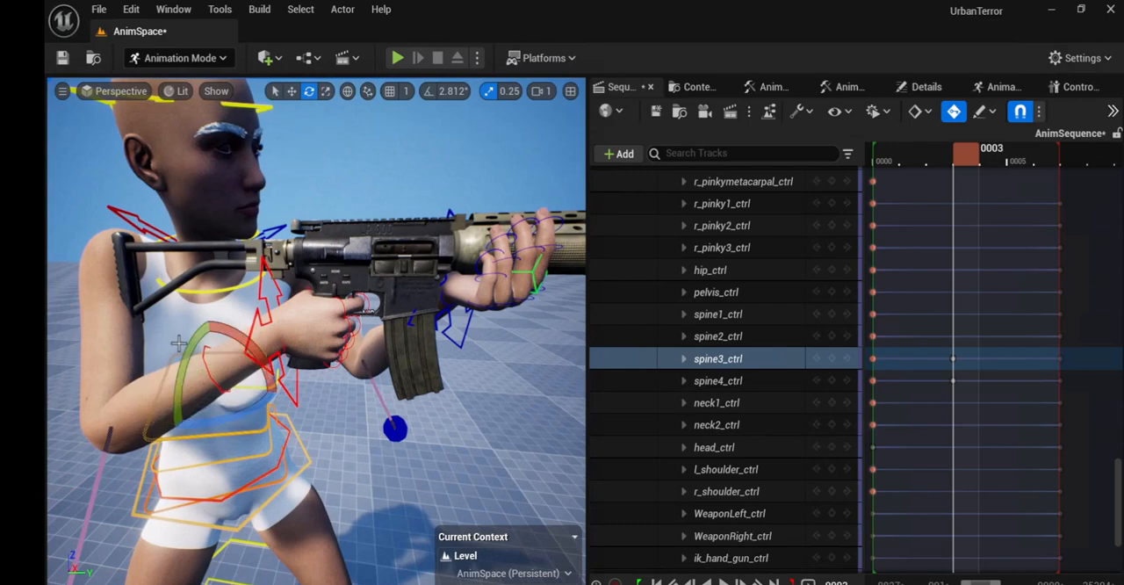
Step: At frame 3, rotate r_shoulder_ctrl slightly back around two axes in local space
{"action": "middle_click_drag", "start_coordinate": [205, 369], "coordinate": [242, 394]}
{"action": "middle_click_drag", "start_coordinate": [205, 326], "coordinate": [256, 335]}
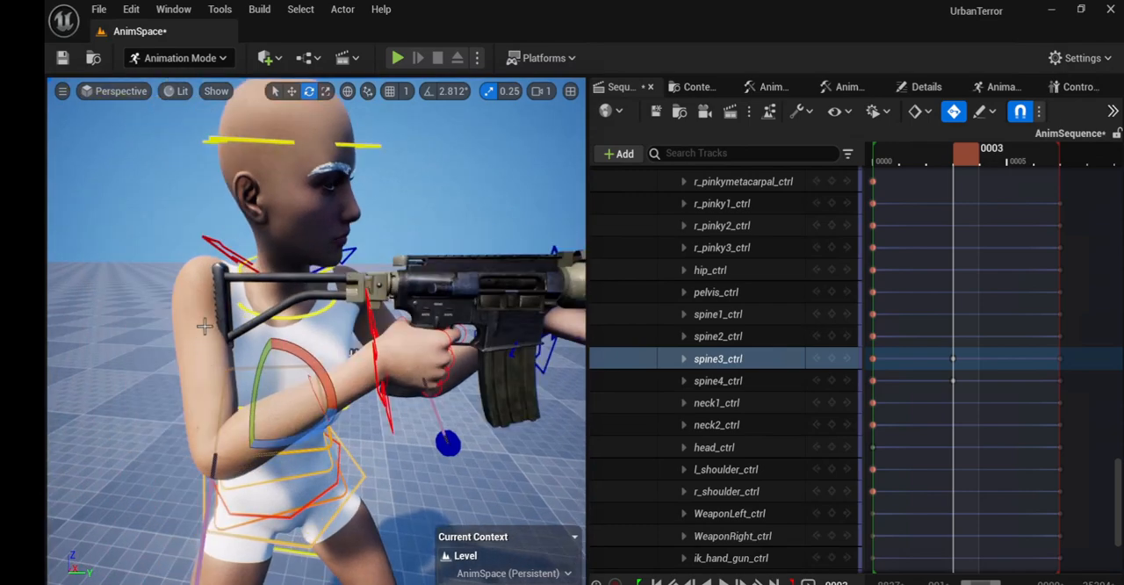
{"action": "left_click", "coordinate": [235, 256]}
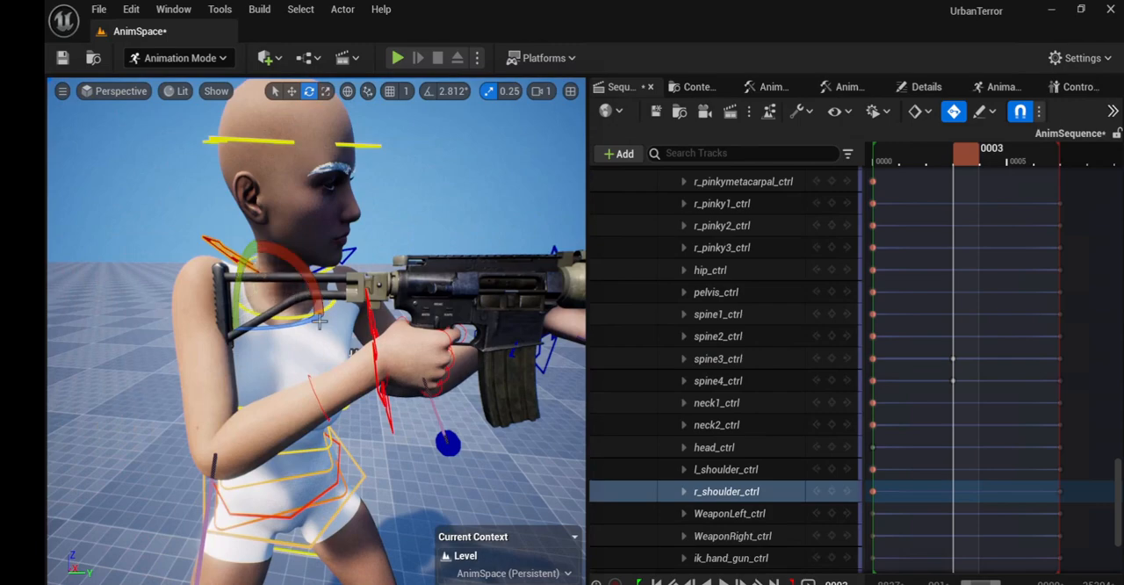
{"action": "left_click", "coordinate": [348, 91]}
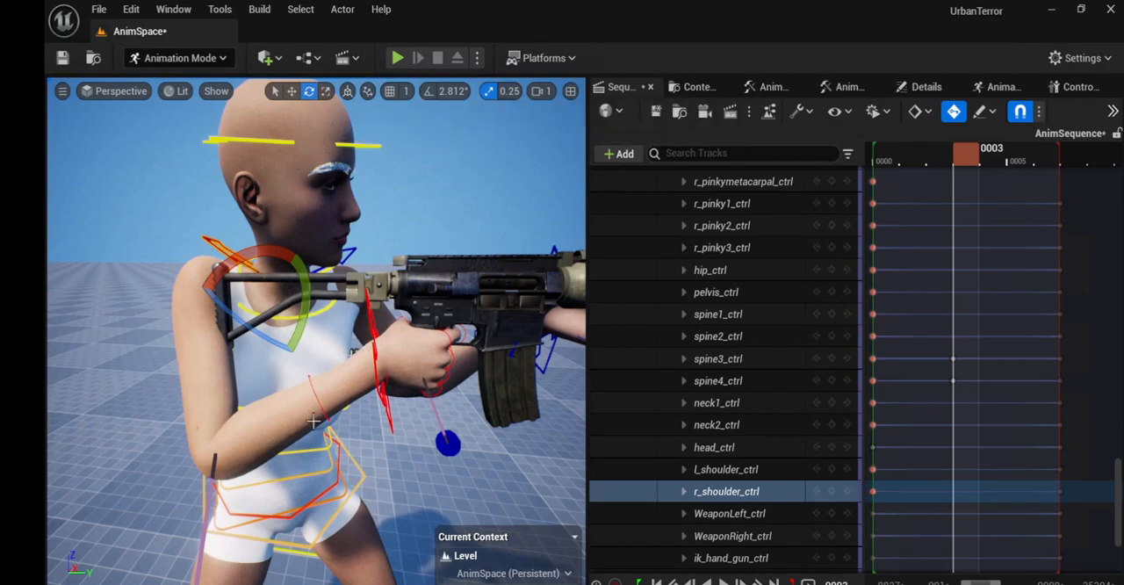
{"action": "left_click", "coordinate": [320, 471]}
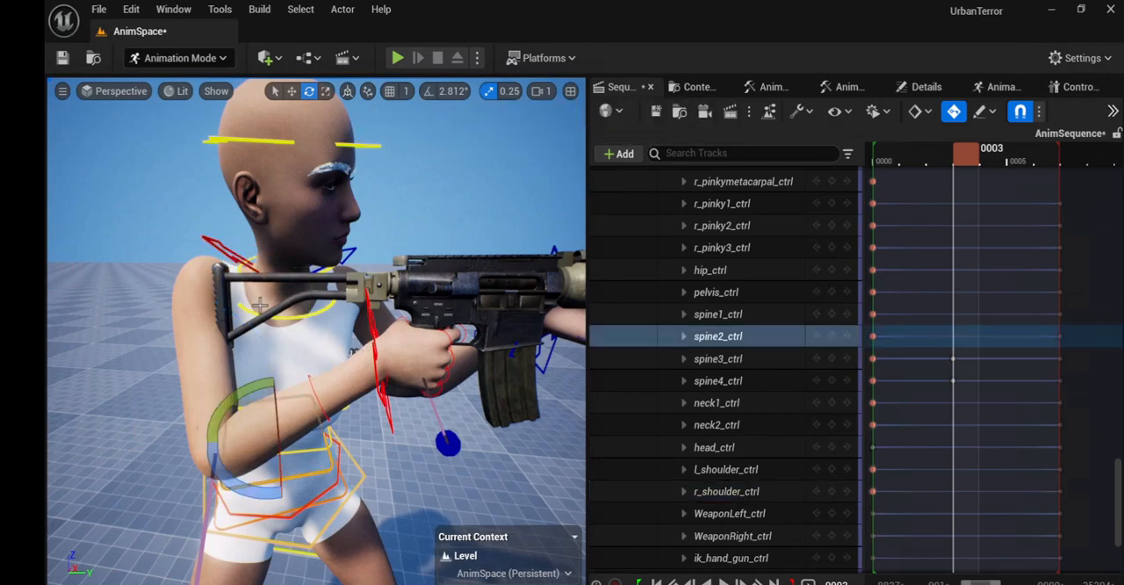
{"action": "left_click", "coordinate": [225, 253]}
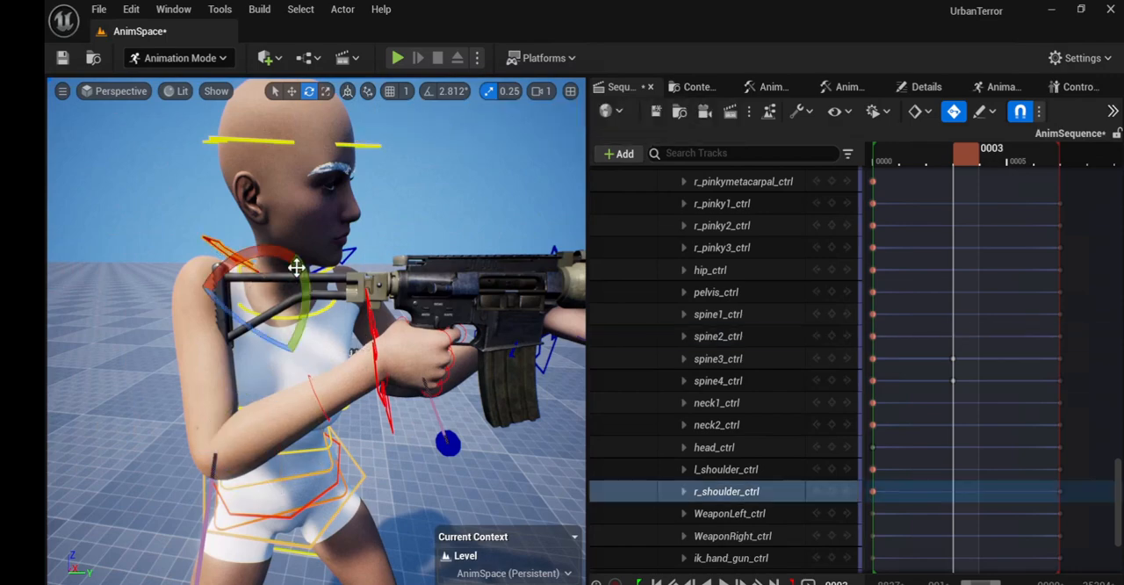
{"action": "mouse_move", "coordinate": [273, 256]}
{"action": "left_mouse_down"}
{"action": "mouse_move", "coordinate": [262, 254]}
{"action": "mouse_move", "coordinate": [271, 263]}
{"action": "left_mouse_up"}
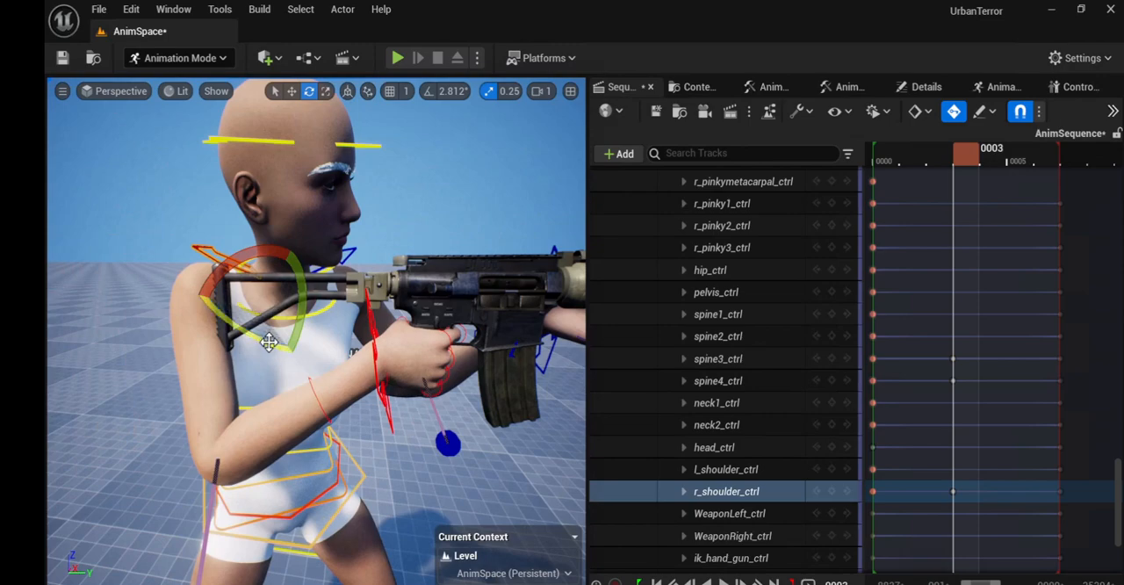
{"action": "left_click_drag", "start_coordinate": [268, 342], "coordinate": [260, 341]}
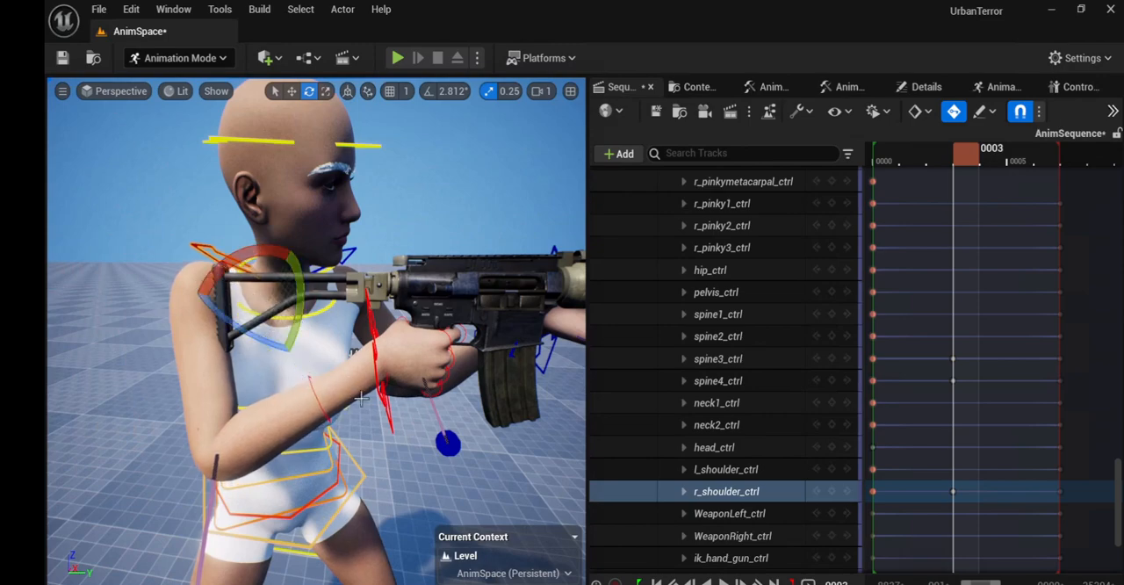
Step: Scrub through the recoil and rotate head_ctrl slightly at frame 2 to key a small forward nod
{"action": "mouse_move", "coordinate": [965, 156]}
{"action": "left_mouse_down"}
{"action": "mouse_move", "coordinate": [878, 175]}
{"action": "mouse_move", "coordinate": [959, 183]}
{"action": "mouse_move", "coordinate": [878, 190]}
{"action": "mouse_move", "coordinate": [986, 183]}
{"action": "mouse_move", "coordinate": [893, 199]}
{"action": "mouse_move", "coordinate": [1030, 181]}
{"action": "mouse_move", "coordinate": [1105, 192]}
{"action": "mouse_move", "coordinate": [862, 230]}
{"action": "mouse_move", "coordinate": [993, 219]}
{"action": "mouse_move", "coordinate": [1051, 219]}
{"action": "mouse_move", "coordinate": [973, 233]}
{"action": "mouse_move", "coordinate": [1062, 226]}
{"action": "mouse_move", "coordinate": [893, 258]}
{"action": "mouse_move", "coordinate": [1010, 246]}
{"action": "mouse_move", "coordinate": [938, 254]}
{"action": "mouse_move", "coordinate": [999, 247]}
{"action": "left_mouse_up"}
{"action": "left_click_drag", "start_coordinate": [1008, 245], "coordinate": [943, 255]}
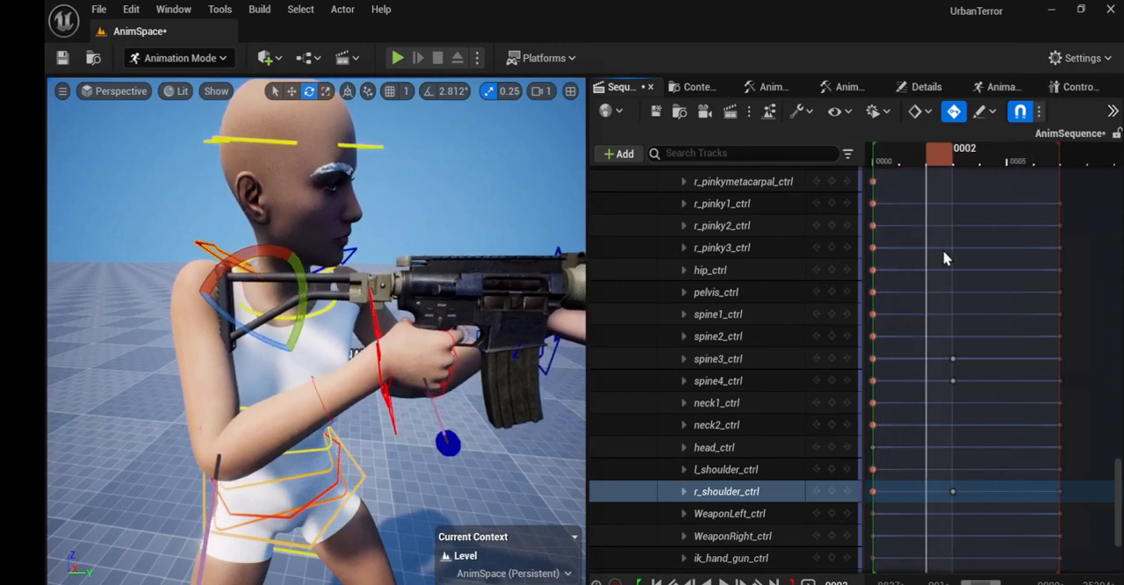
{"action": "left_click", "coordinate": [368, 147]}
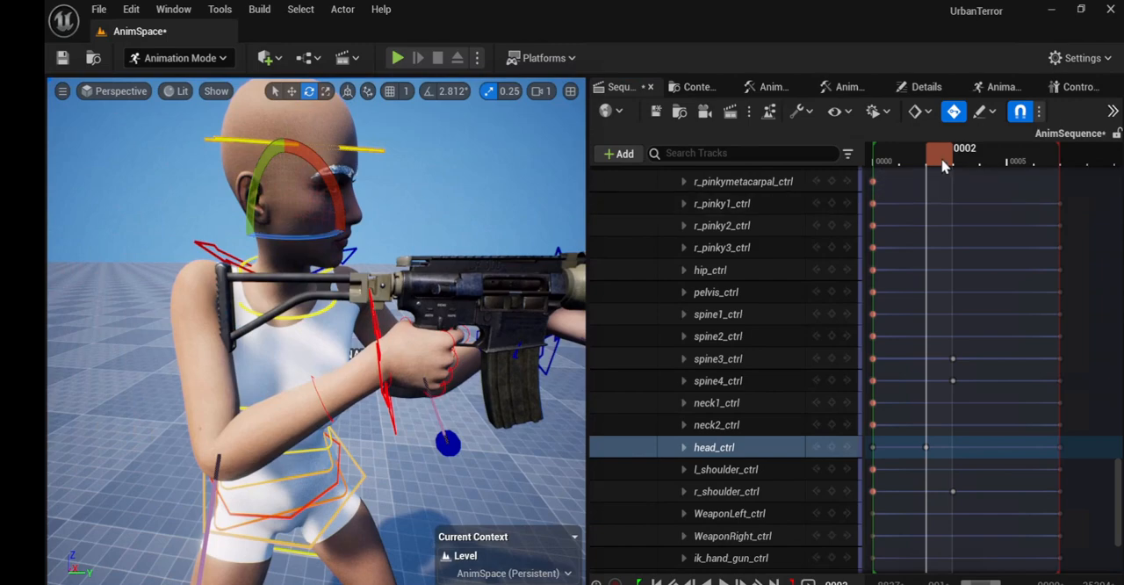
Step: Play the animation from frame 0 to review the combined hand, spine, shoulder and head motion
{"action": "left_click_drag", "start_coordinate": [925, 161], "coordinate": [869, 189]}
{"action": "left_click", "coordinate": [720, 581]}
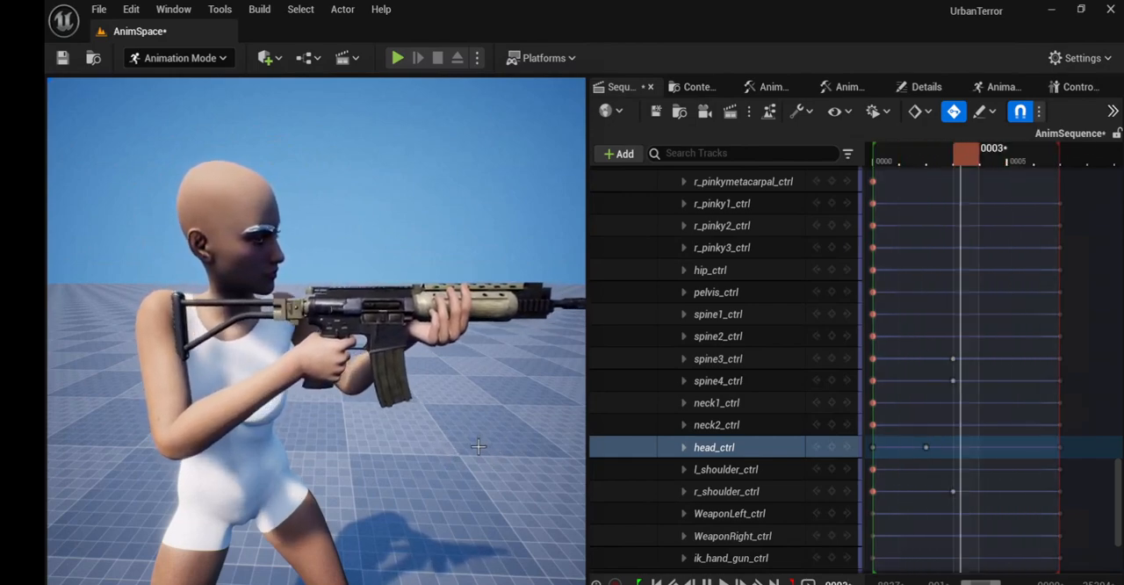
{"action": "left_click", "coordinate": [707, 582]}
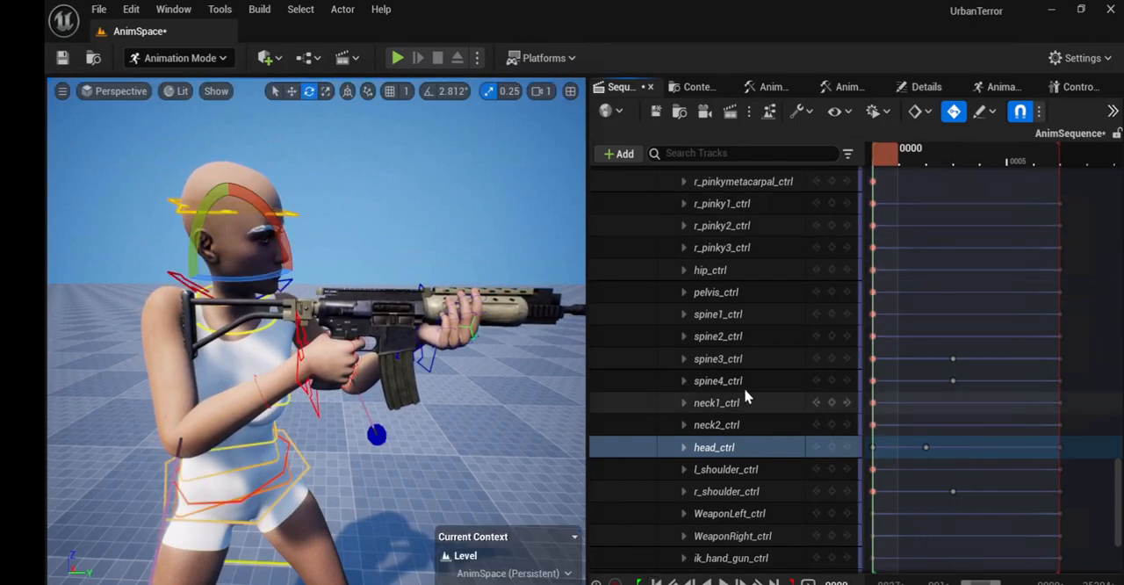
Step: Collapse the G9Base_G3F_CtrlRig track and save both AnimSequence and the AnimSpace level
{"action": "scroll", "coordinate": [813, 352], "scroll_direction": "up", "scroll_amount": 3}
{"action": "scroll", "coordinate": [813, 345], "scroll_direction": "up", "scroll_amount": 1}
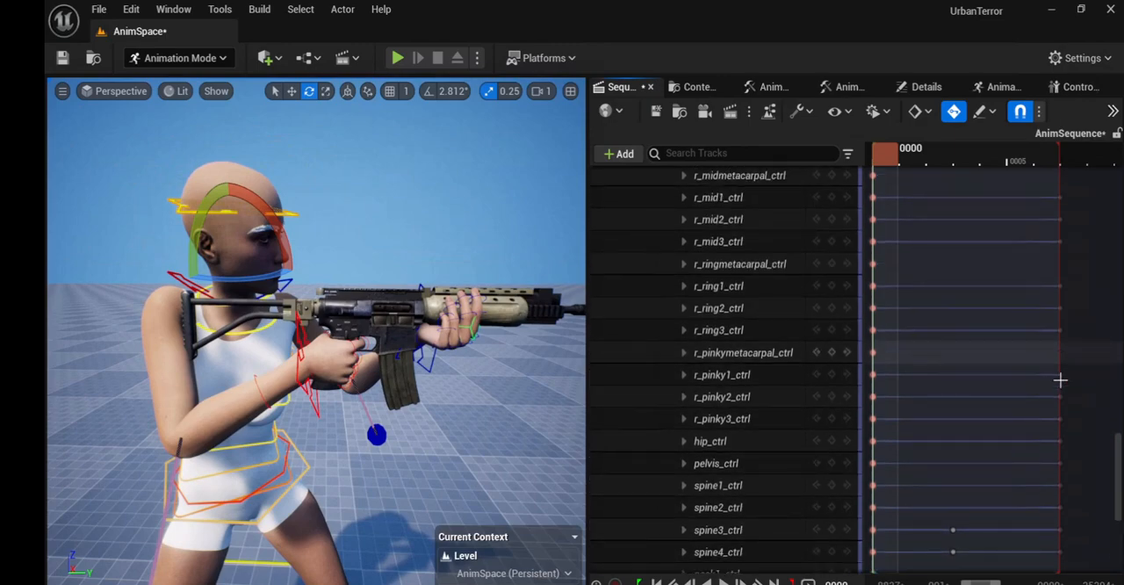
{"action": "left_click_drag", "start_coordinate": [1120, 463], "coordinate": [1122, 180]}
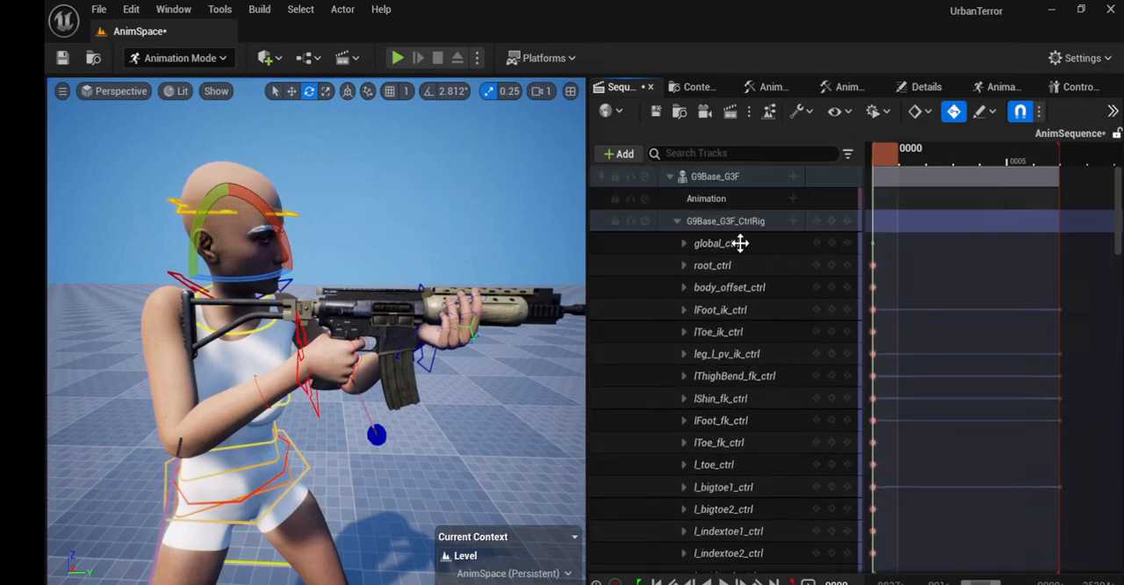
{"action": "left_click", "coordinate": [677, 221]}
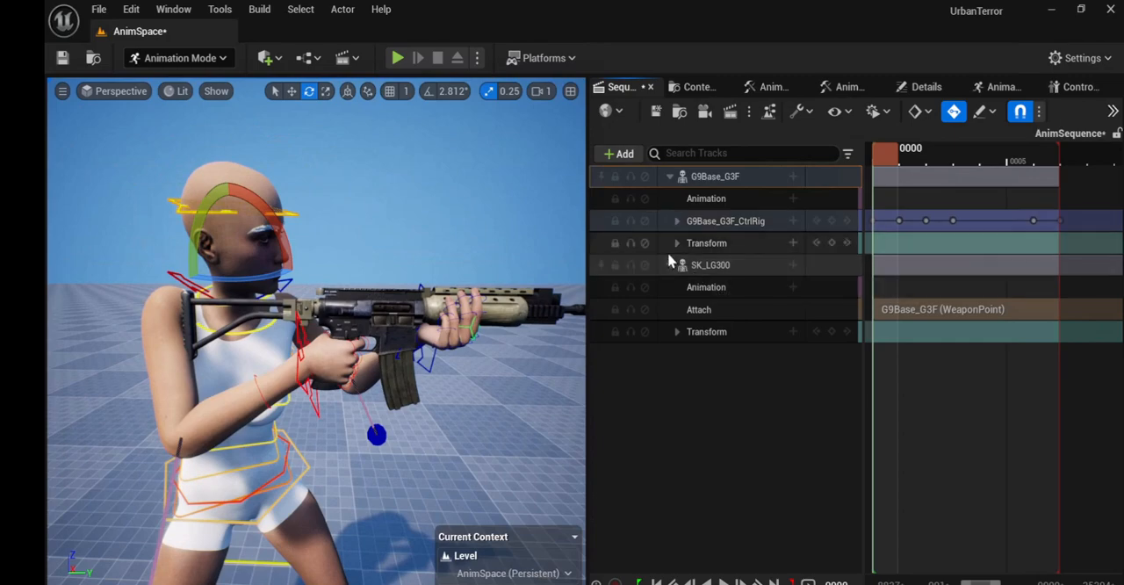
{"action": "left_click", "coordinate": [656, 112]}
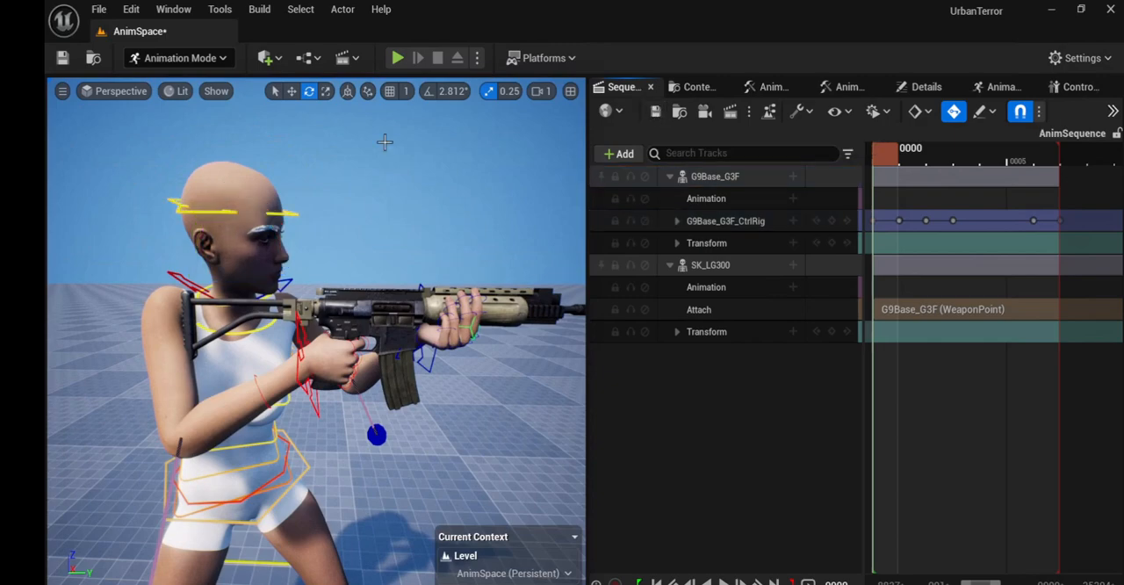
{"action": "left_click", "coordinate": [62, 57]}
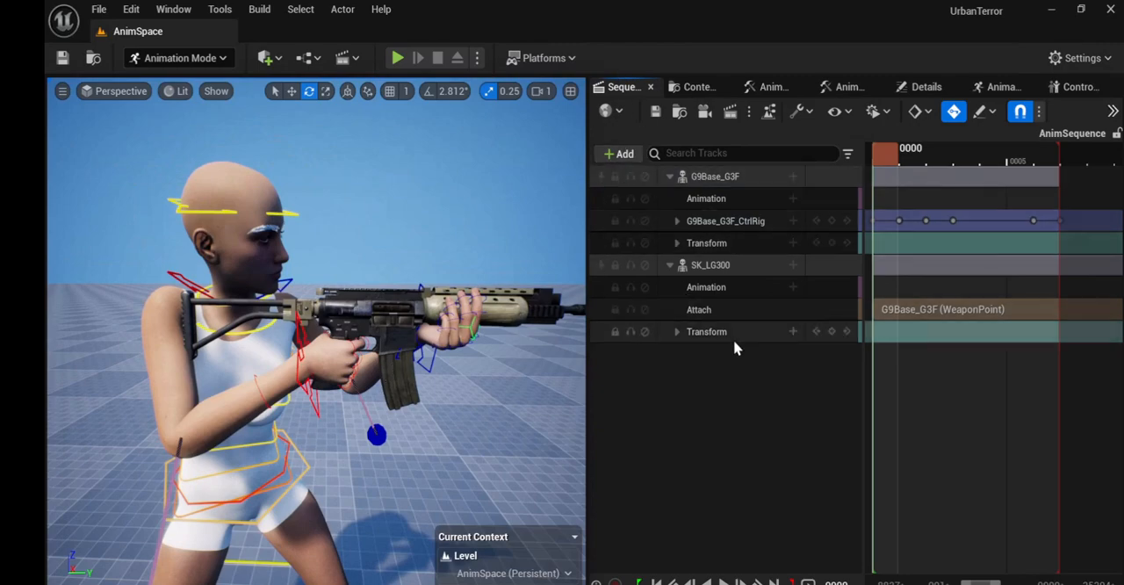
Step: Start baking an animation sequence from G9Base_G3F, choosing the Collections folder inside the first user folder under Developers as its destination
{"action": "right_click", "coordinate": [707, 180]}
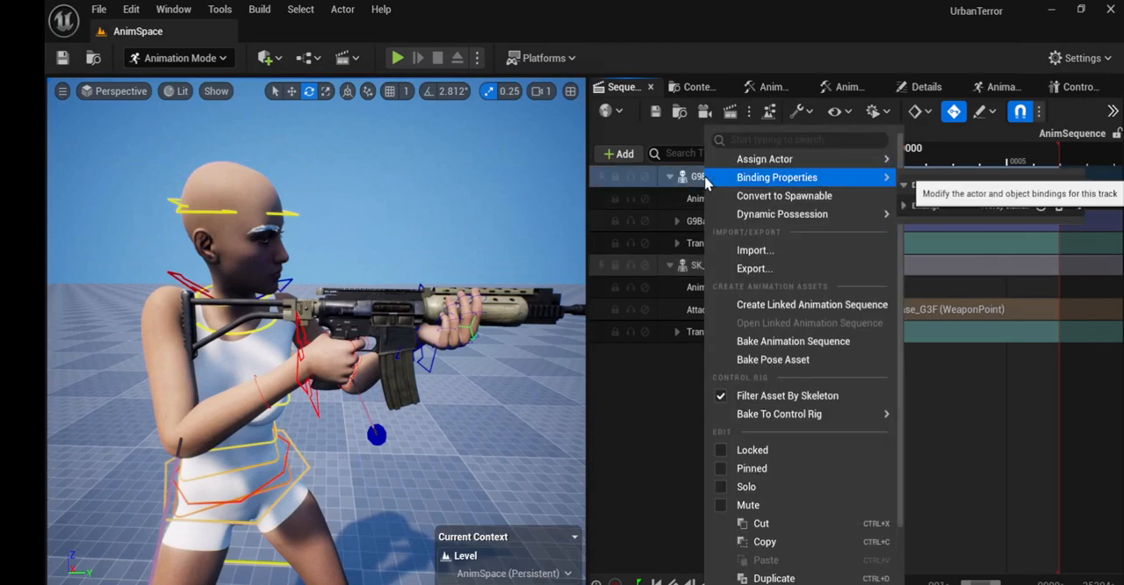
{"action": "left_click", "coordinate": [763, 342]}
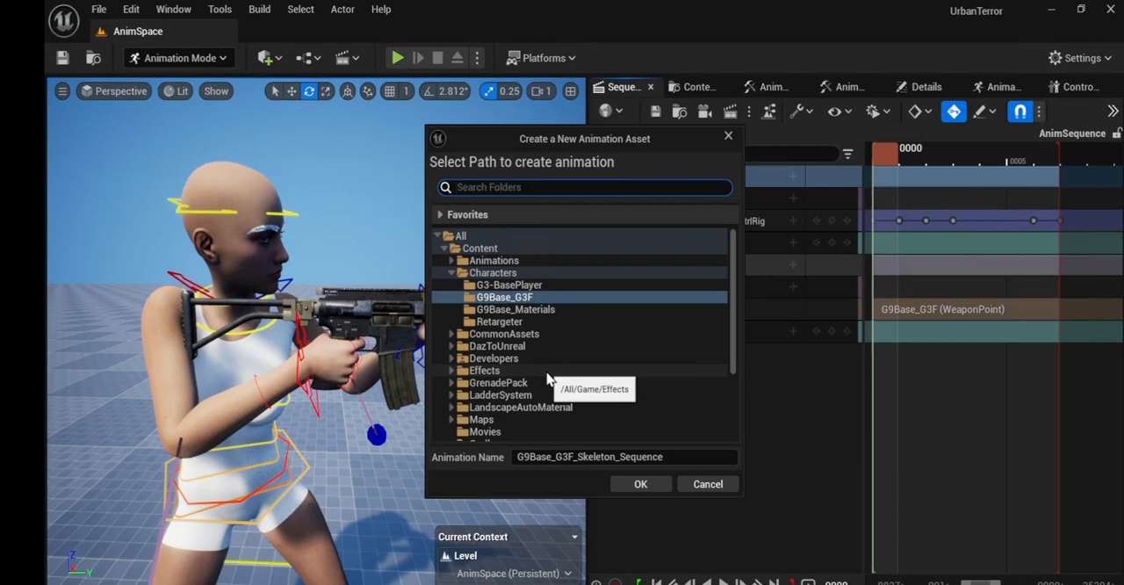
{"action": "left_click", "coordinate": [452, 359]}
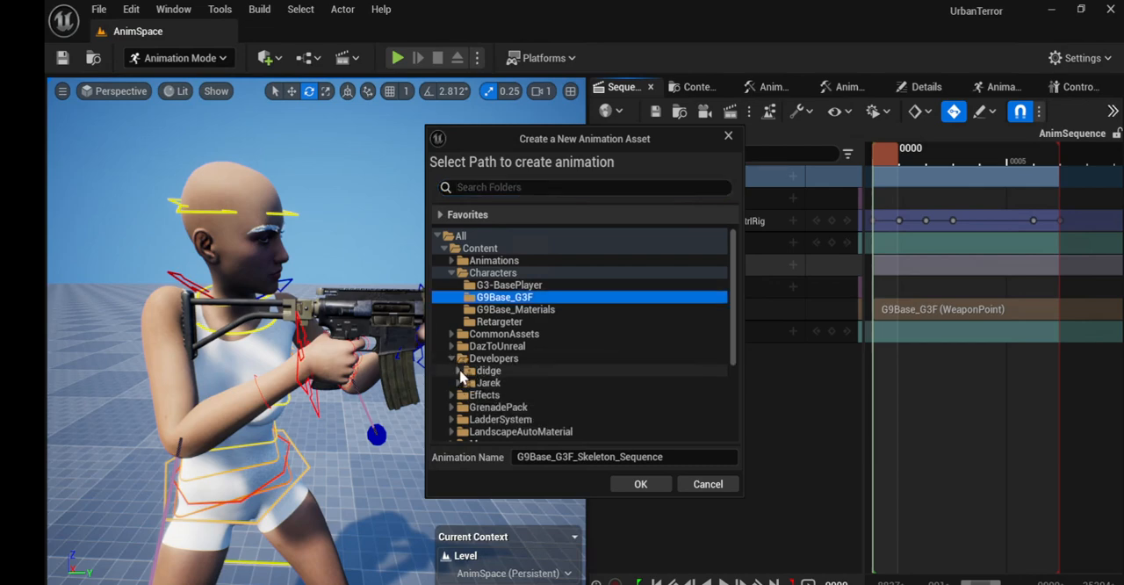
{"action": "left_click", "coordinate": [459, 371]}
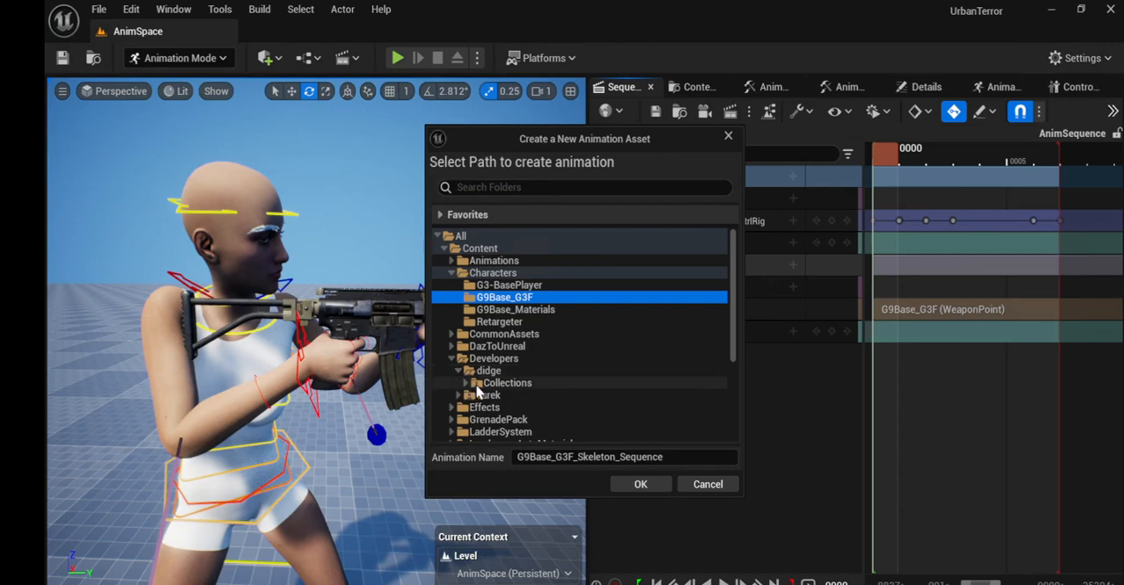
{"action": "left_click", "coordinate": [478, 386]}
Step: Name the new animation LG300_Fire4 and export it with the default Animation Sequence options
{"action": "left_click_drag", "start_coordinate": [671, 461], "coordinate": [499, 463]}
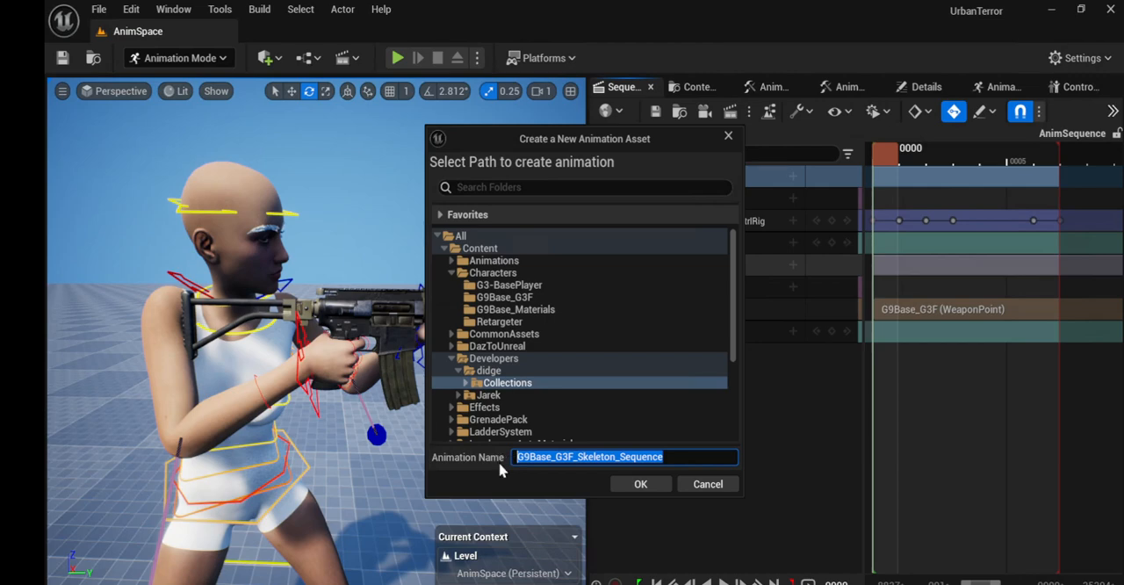
{"action": "type", "text": "LR_"}
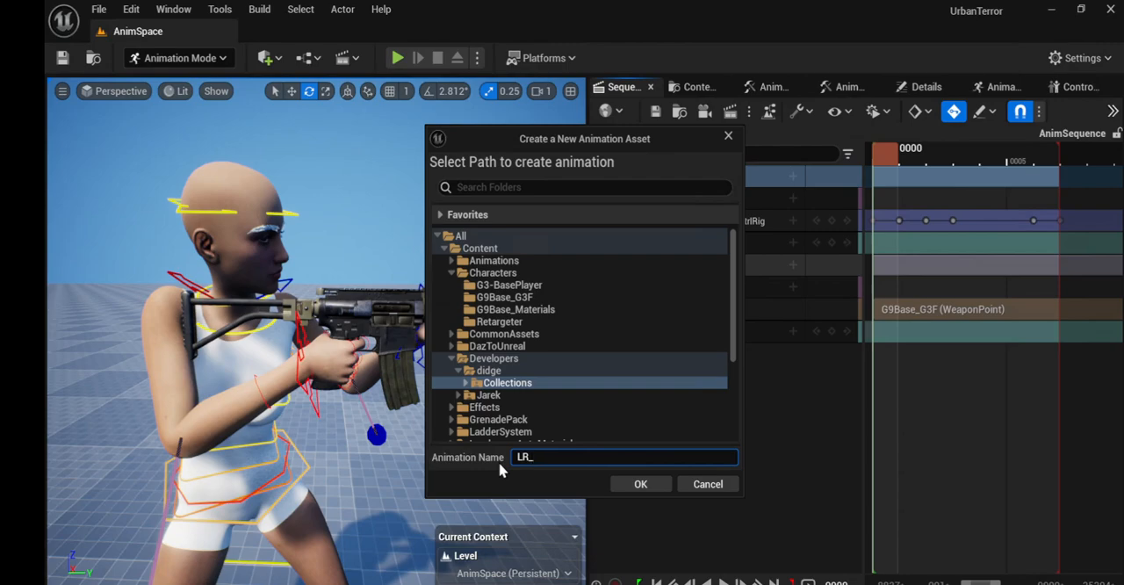
{"action": "type", "text": "300_Fire4"}
{"action": "key", "text": "BackSpace"}
{"action": "left_click", "coordinate": [641, 485]}
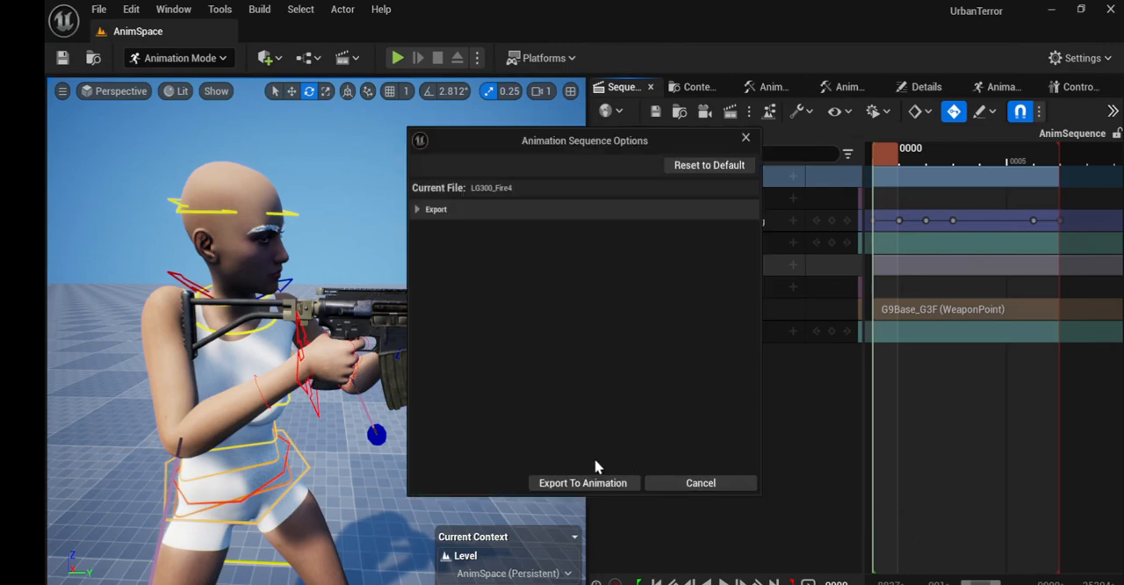
{"action": "left_click", "coordinate": [594, 485]}
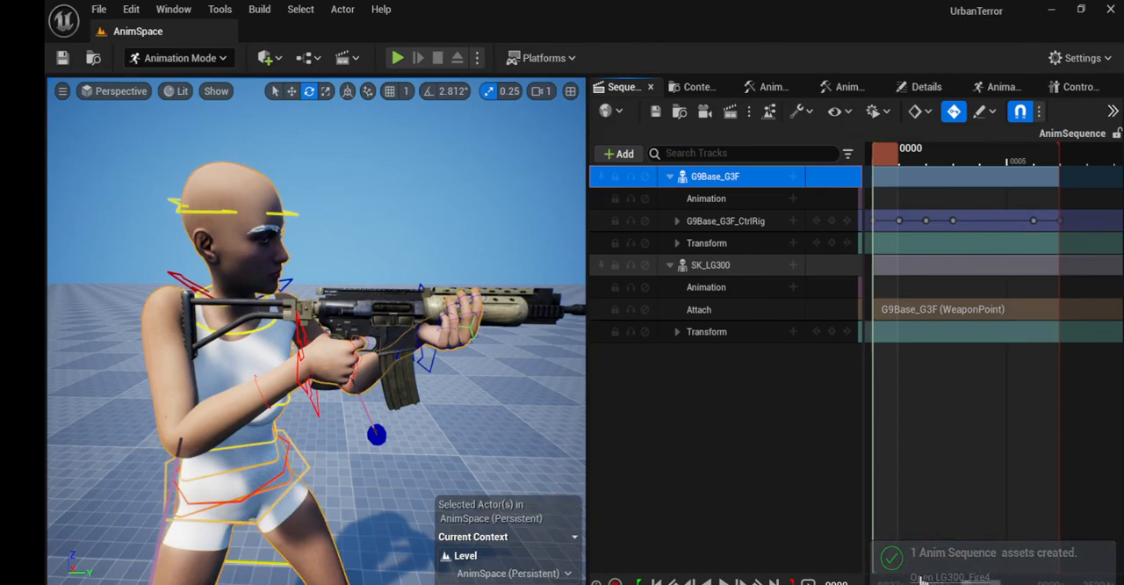
Step: Open the baked LG300_Fire4 animation and switch its preview viewport from Wireframe to Lit view mode
{"action": "left_click", "coordinate": [923, 578]}
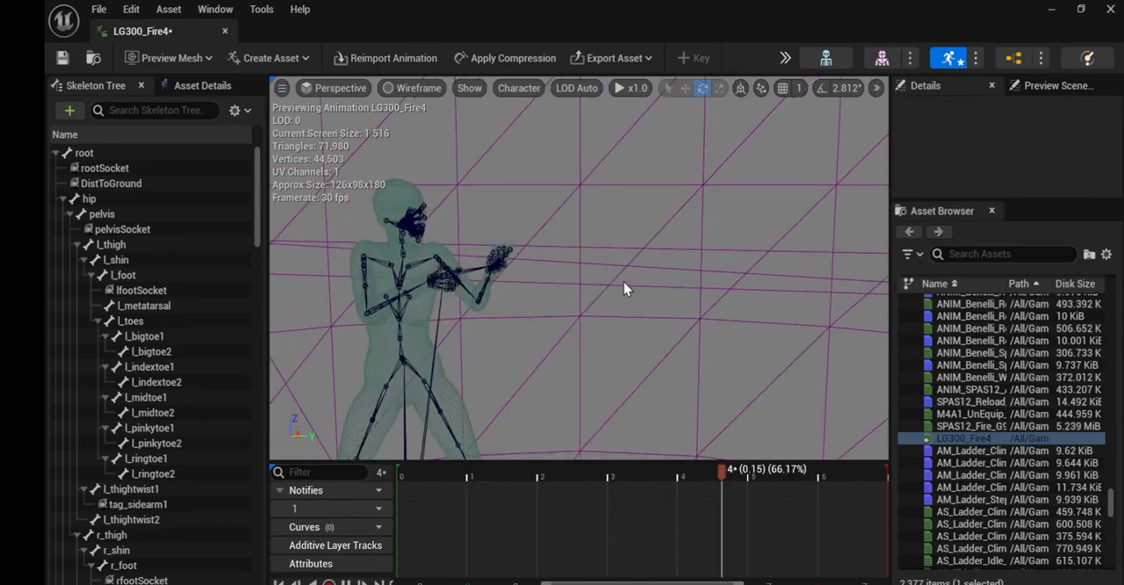
{"action": "left_click", "coordinate": [414, 88]}
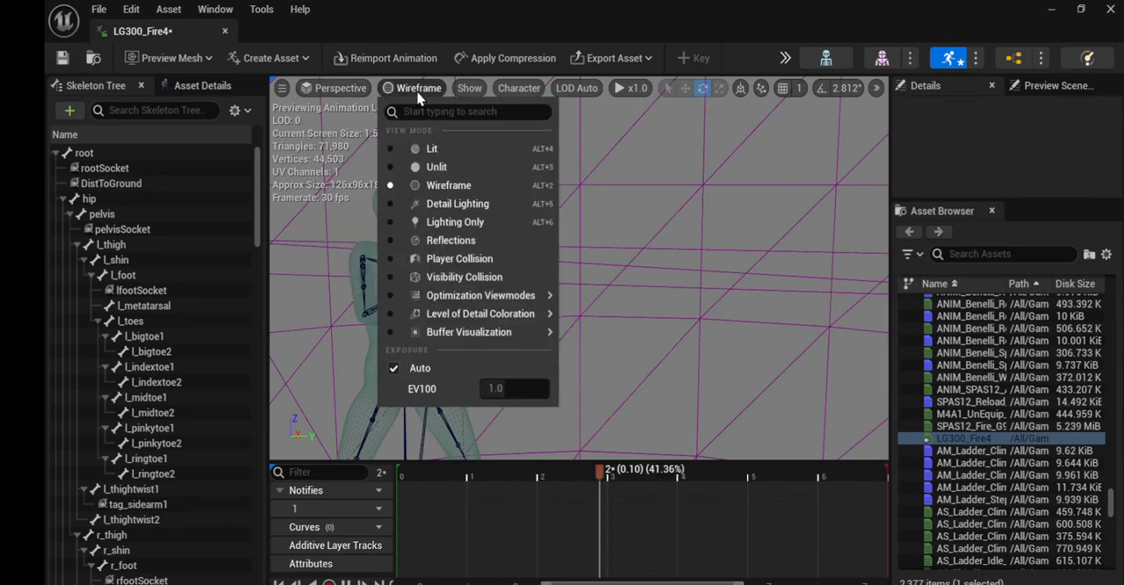
{"action": "left_click", "coordinate": [418, 91]}
{"action": "left_click", "coordinate": [419, 91]}
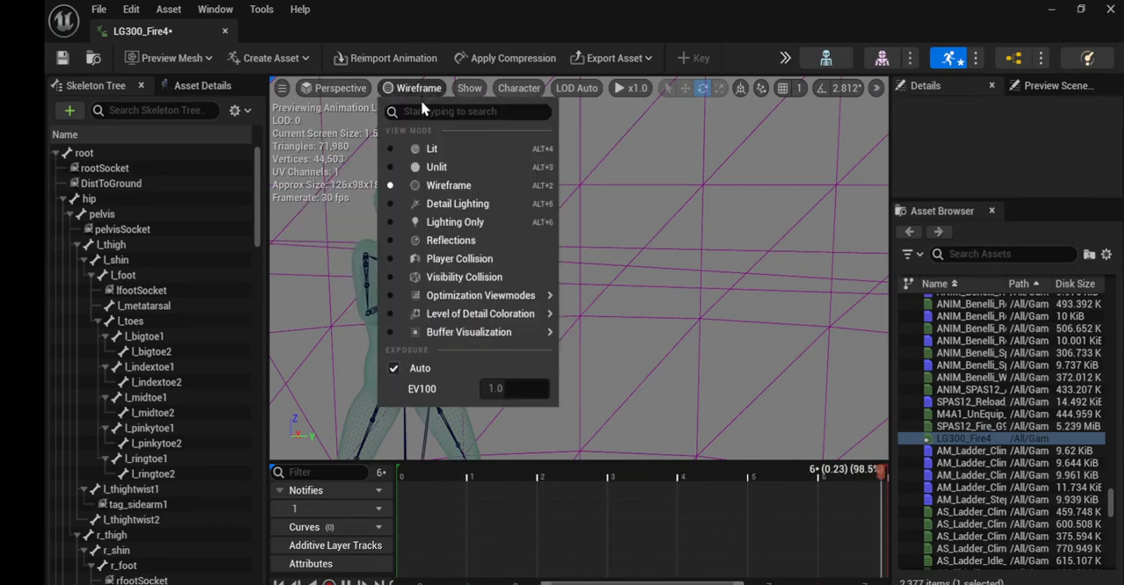
{"action": "left_click", "coordinate": [431, 150]}
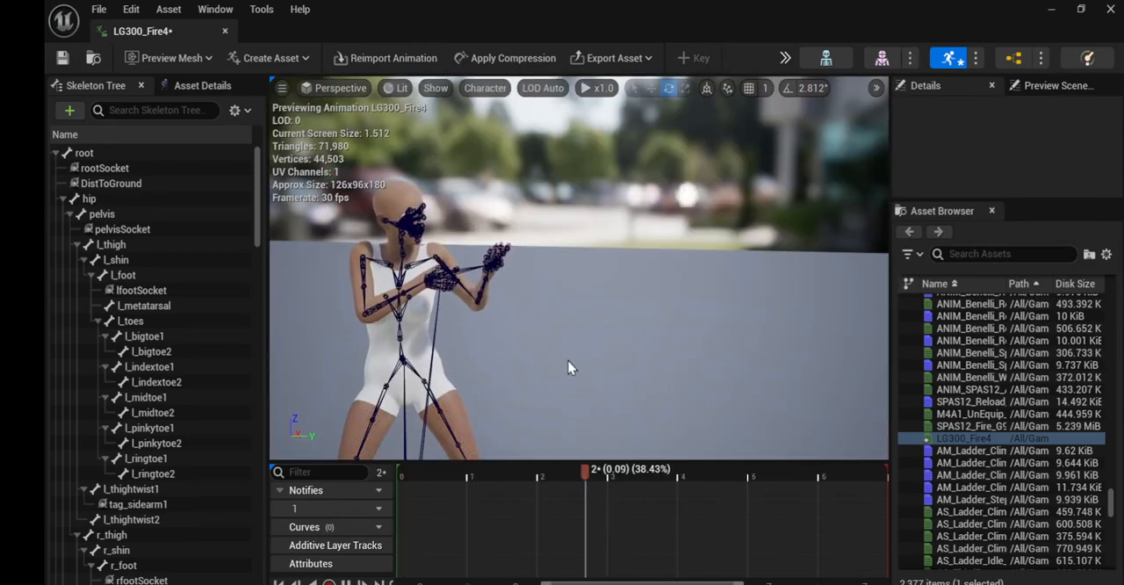
Step: Save the LG300_Fire4 animation asset and close its editor to return to the AnimSpace level
{"action": "left_click", "coordinate": [62, 58]}
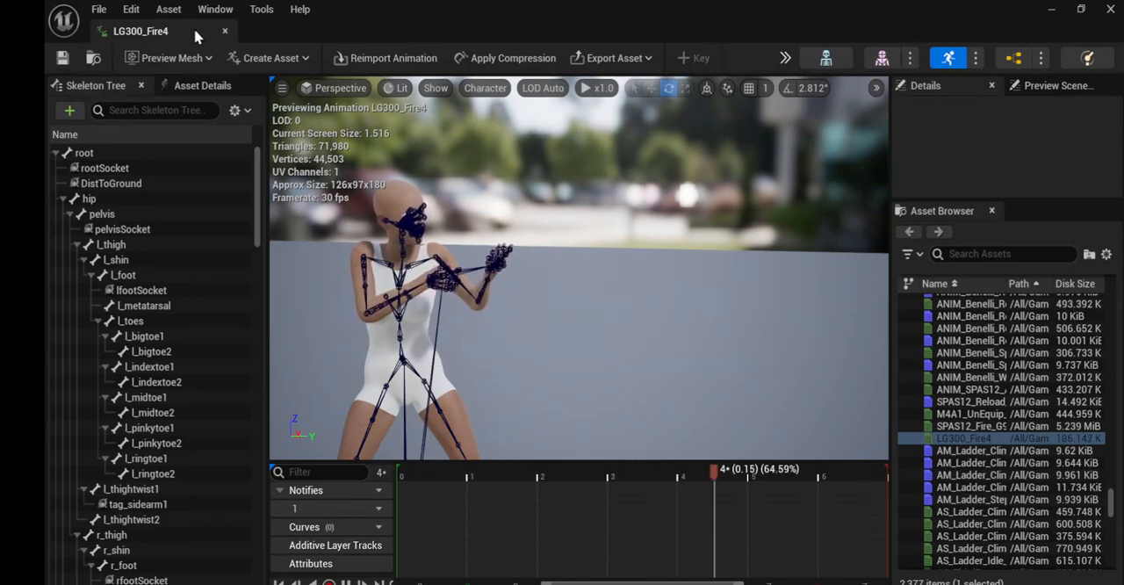
{"action": "left_click", "coordinate": [225, 32]}
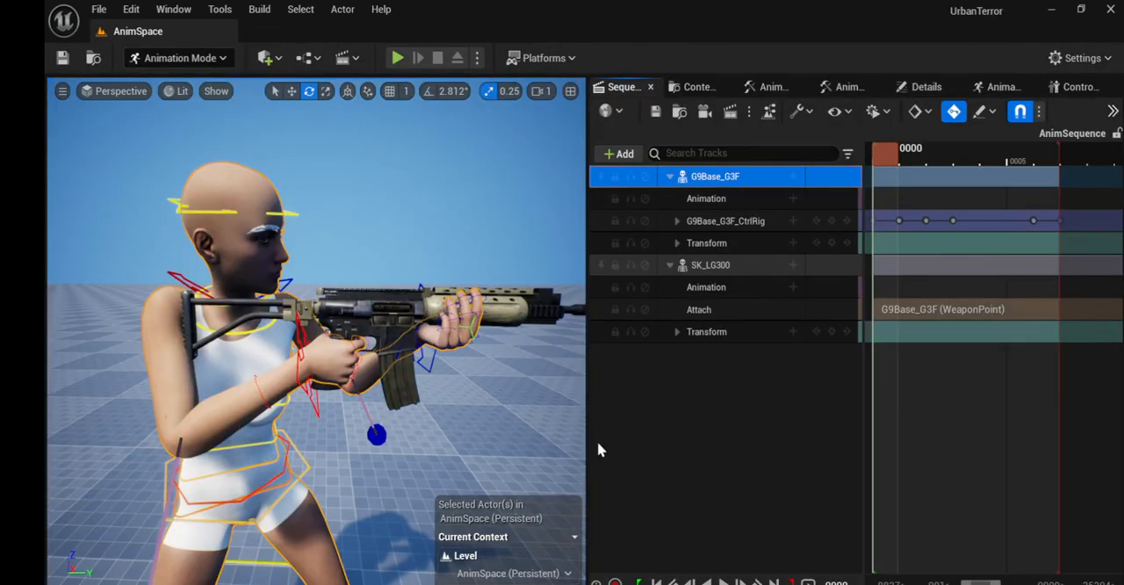